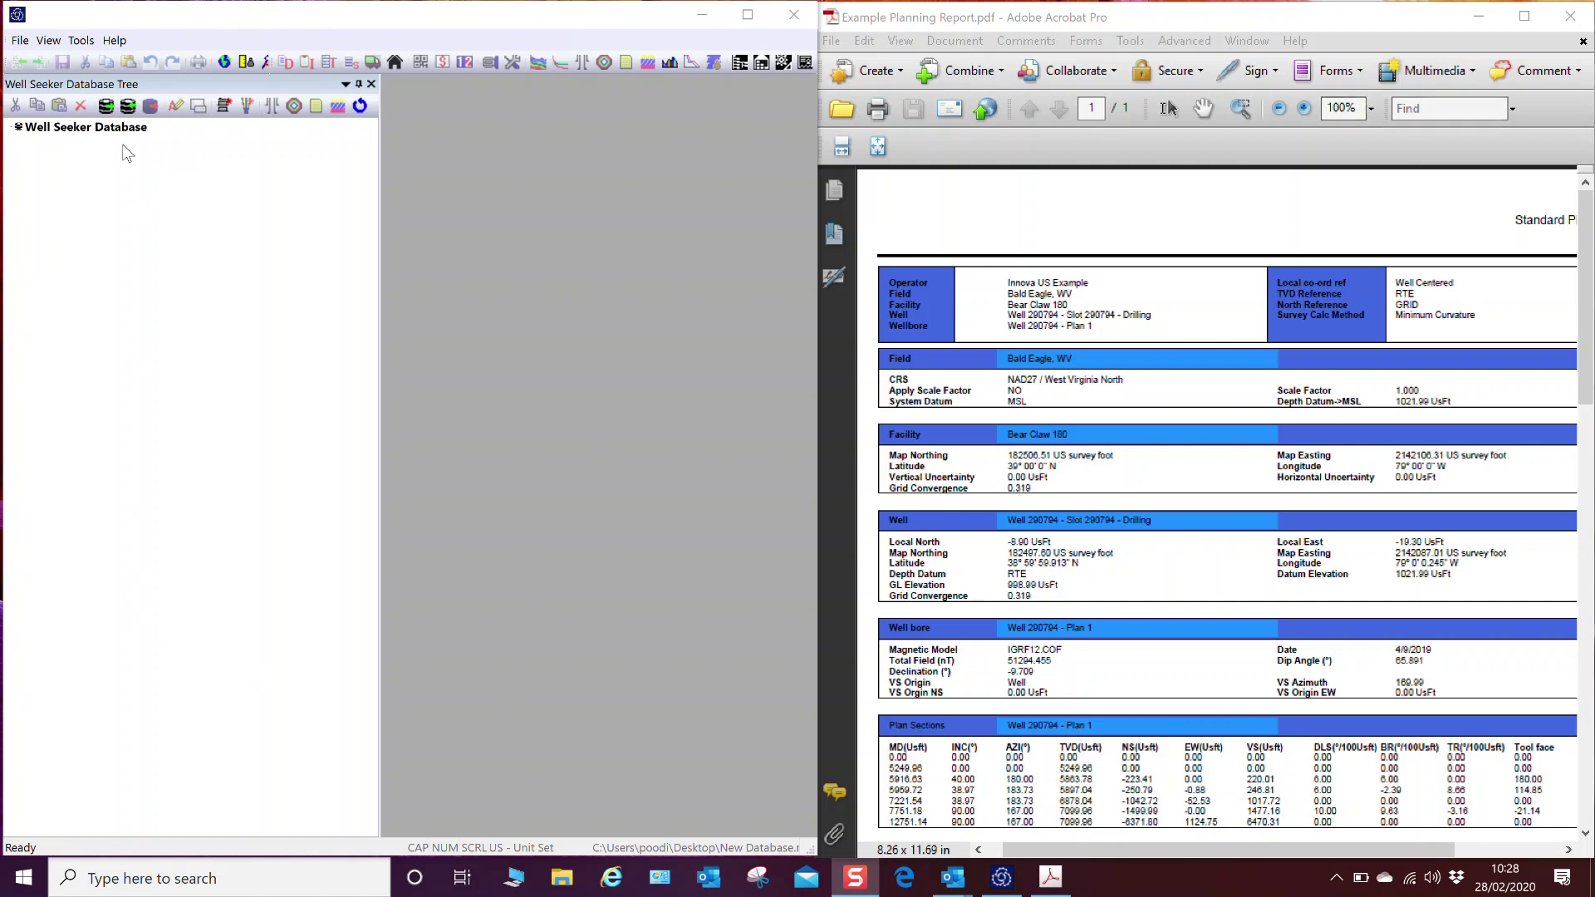
- Create a new instant plan hierarchy from the database root, then close the empty plan grid
{"action": "right_click", "coordinate": [88, 130]}
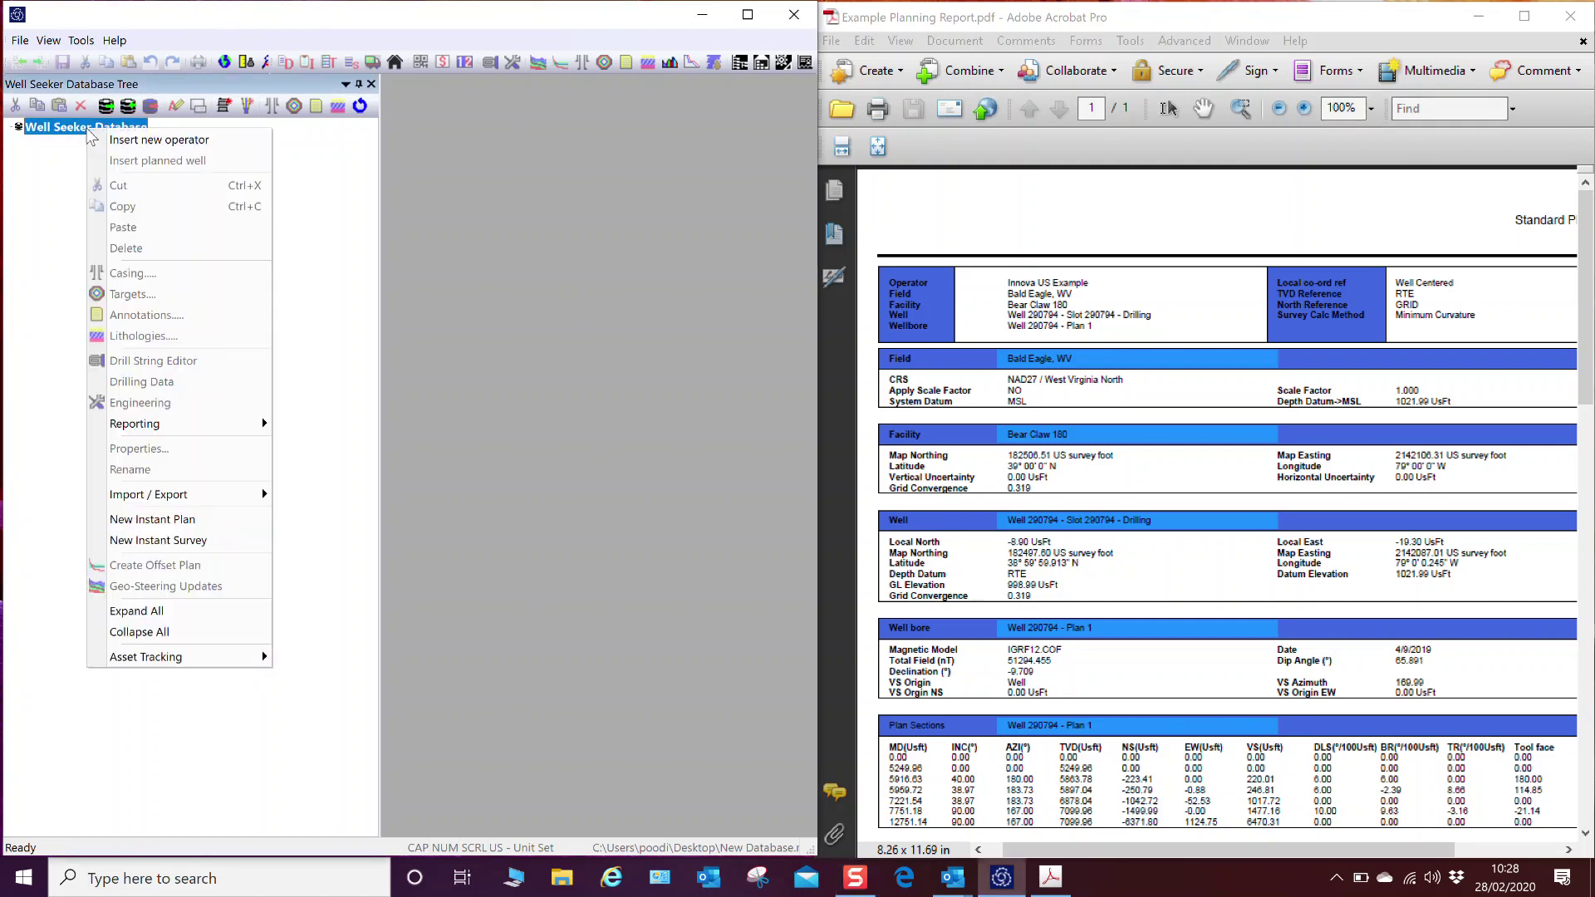
{"action": "left_click", "coordinate": [154, 520]}
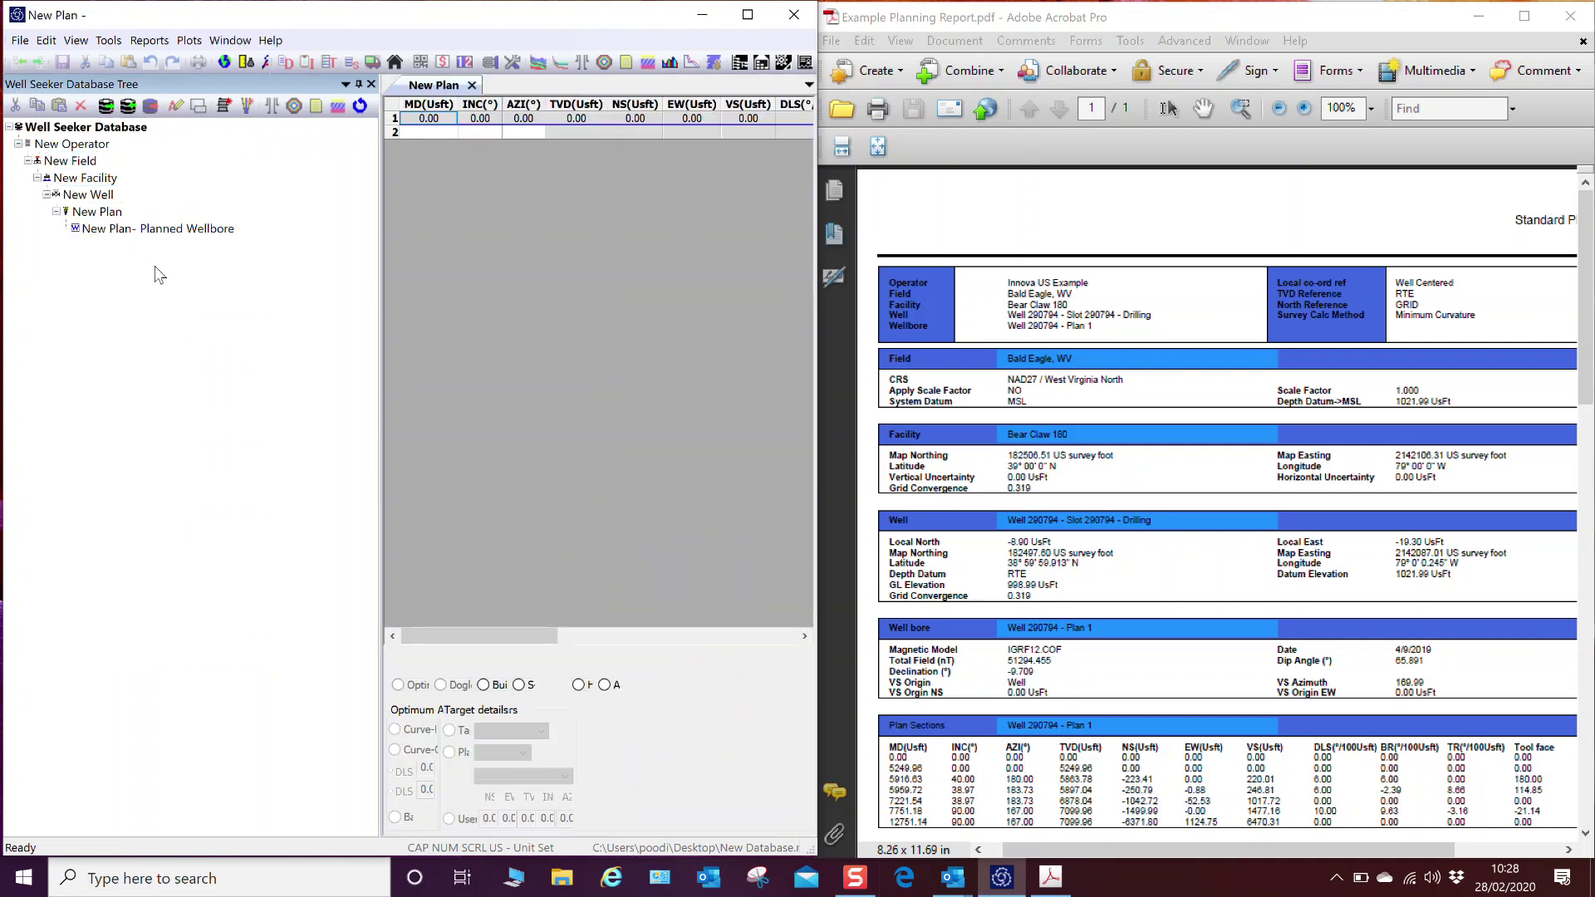
{"action": "left_click", "coordinate": [471, 85]}
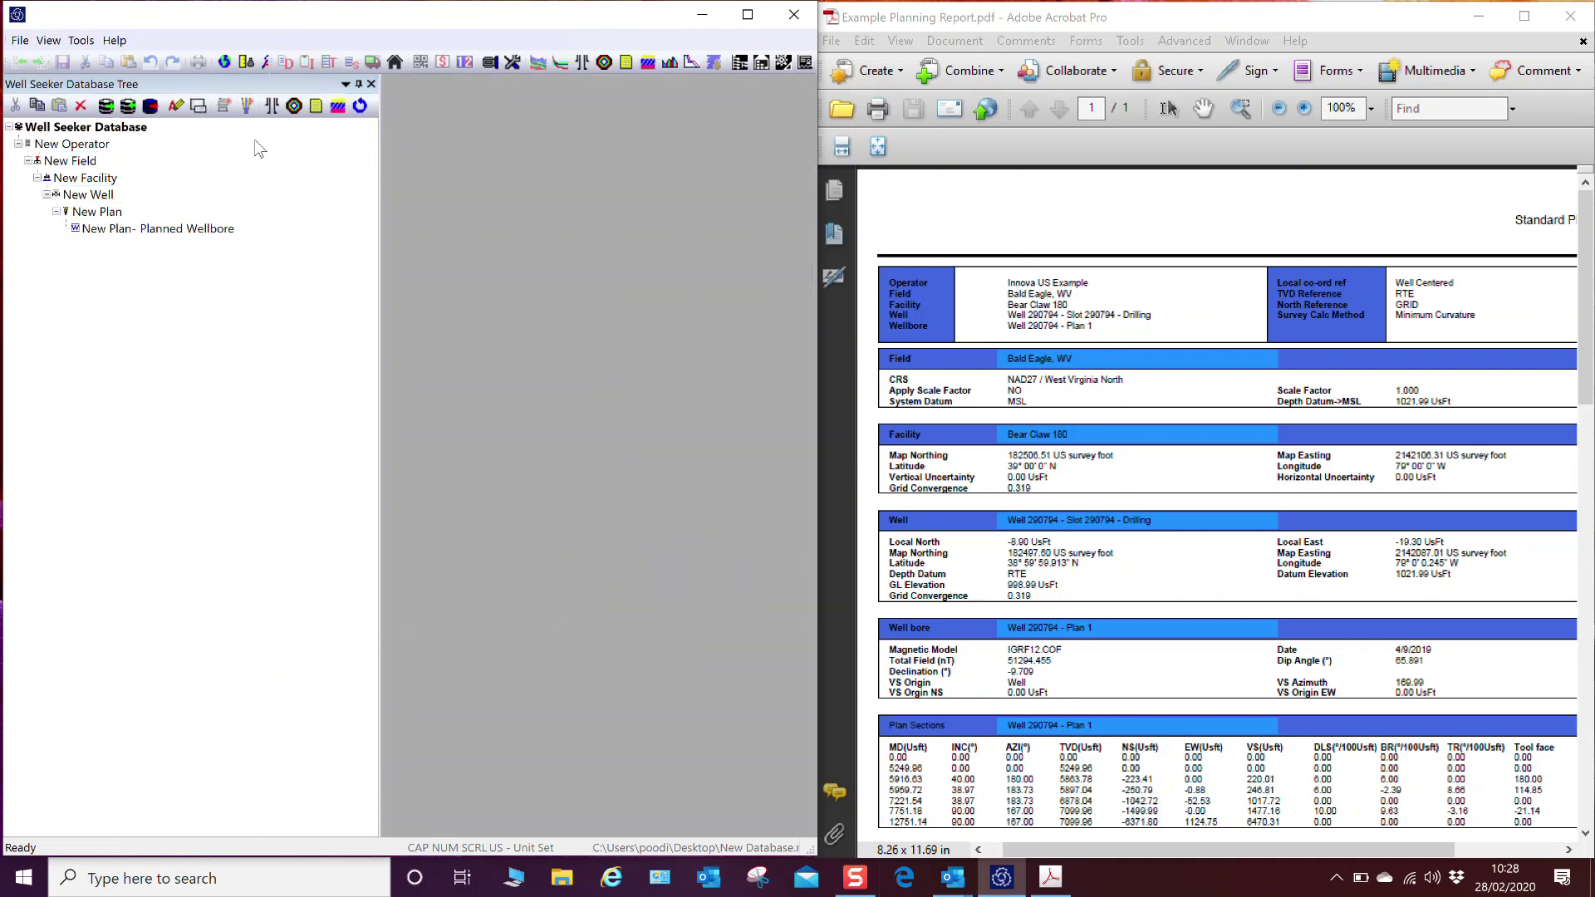
{"action": "left_click", "coordinate": [101, 148]}
{"action": "right_click", "coordinate": [103, 152]}
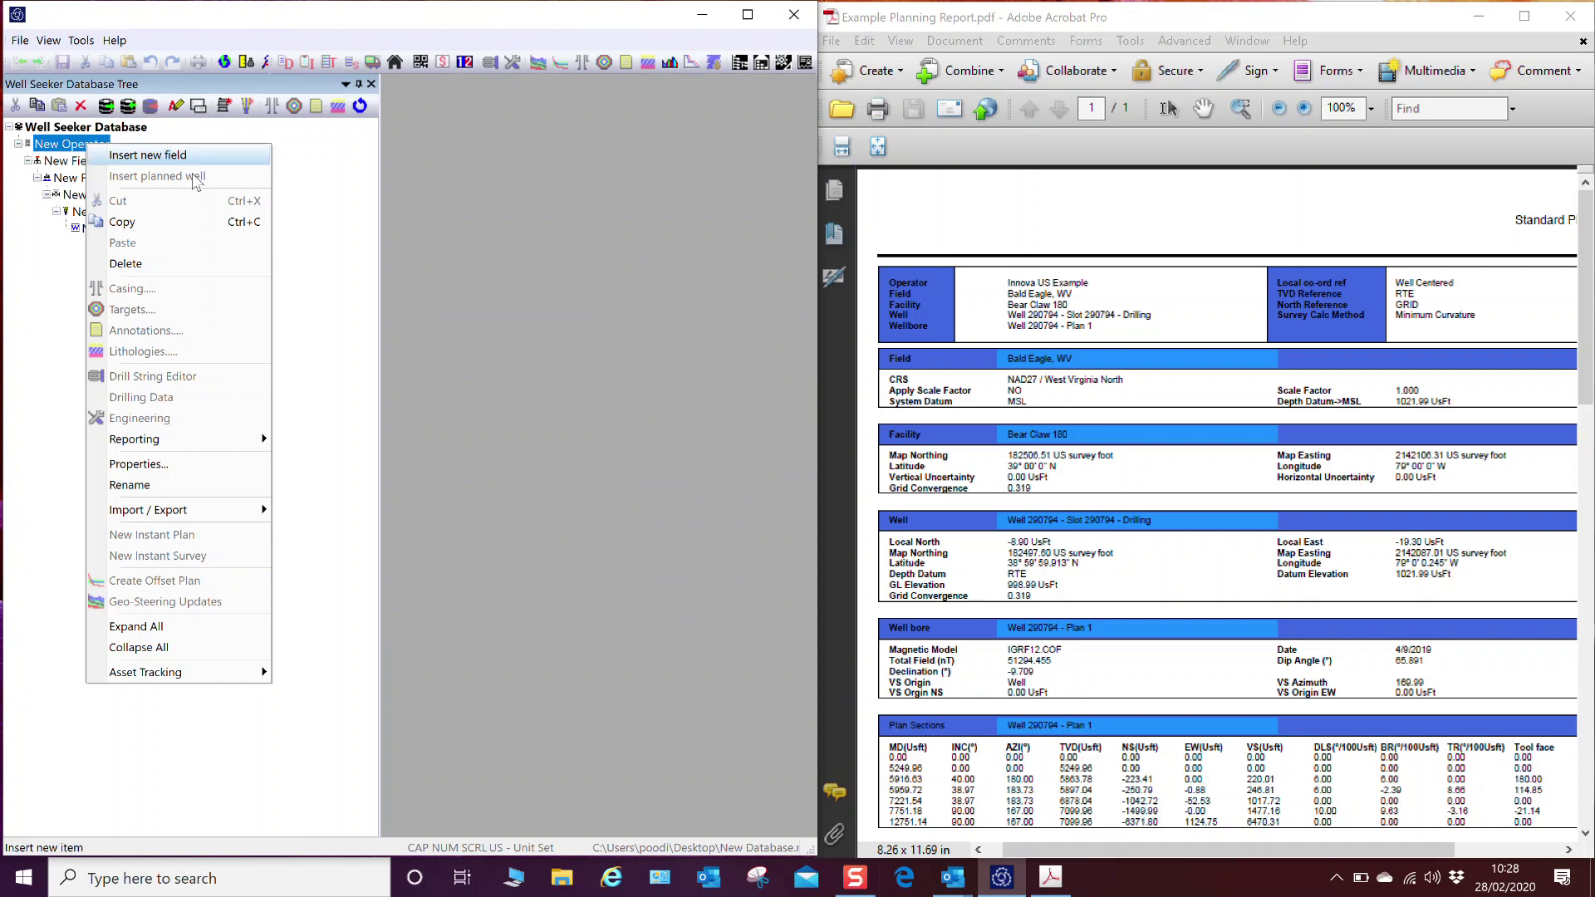
- Name the operator 'Innova US Example' in its properties and apply
{"action": "left_click", "coordinate": [189, 464]}
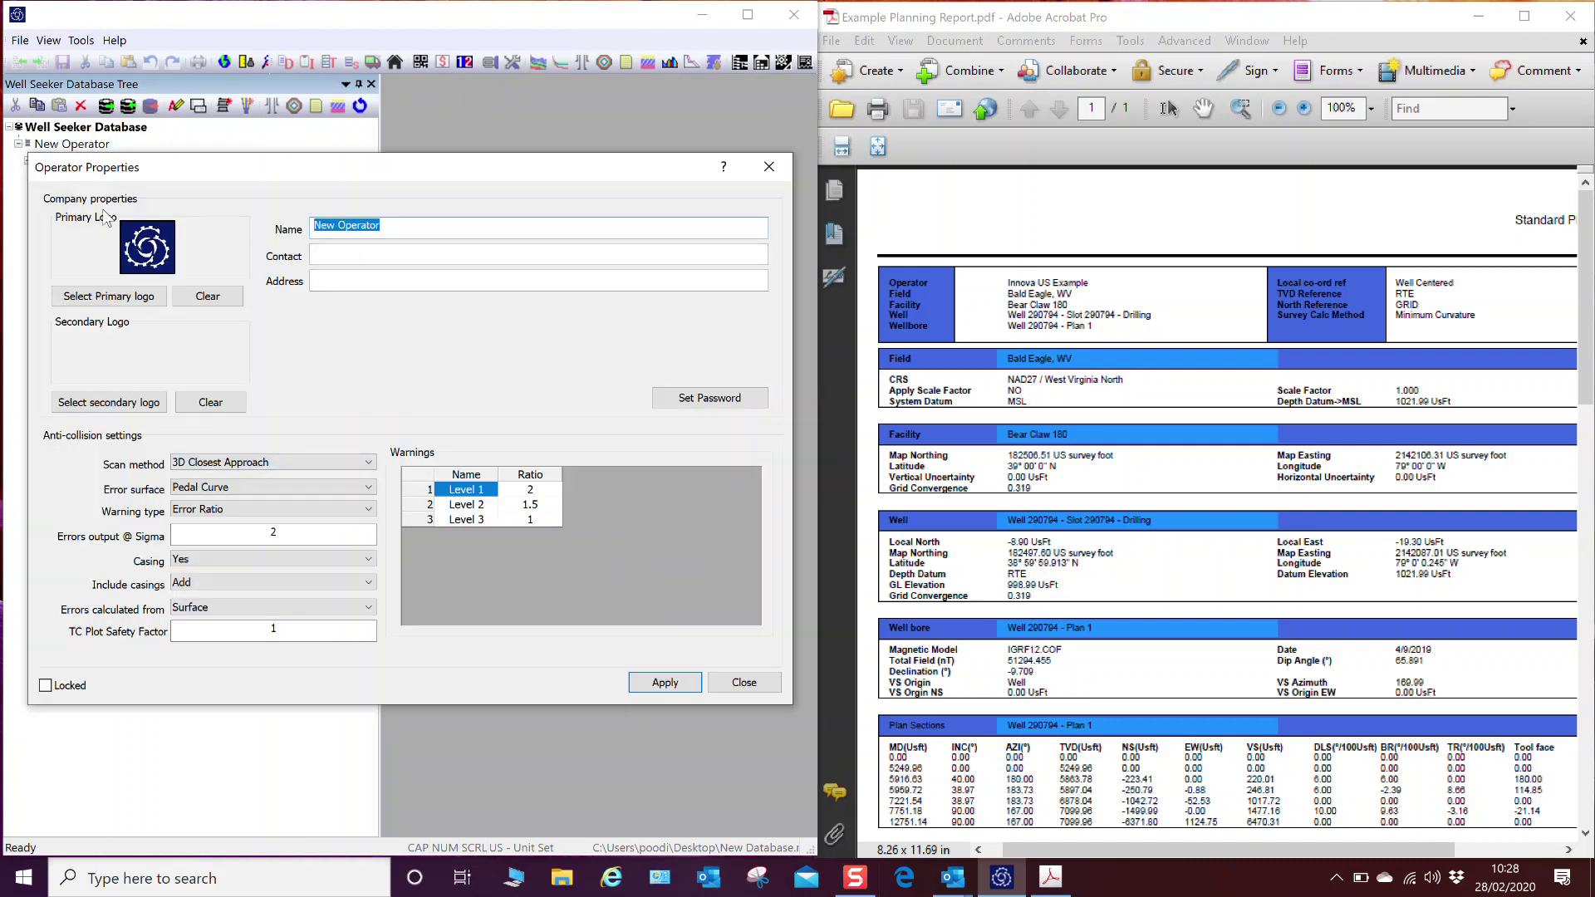
{"action": "type", "text": "Innova US Example"}
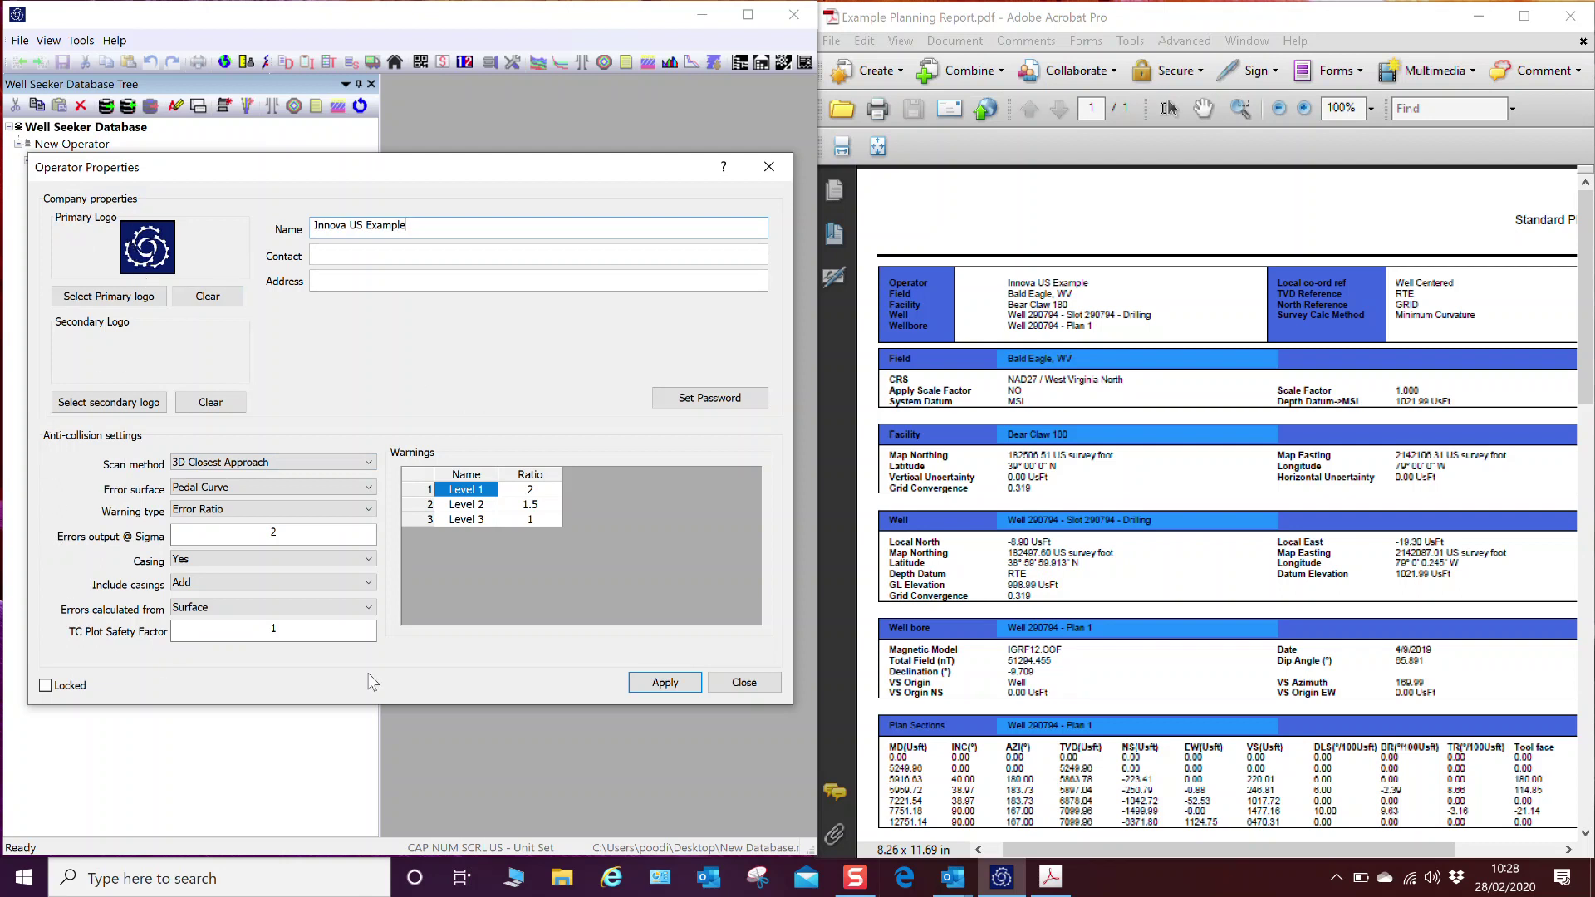
{"action": "left_click", "coordinate": [669, 686]}
- Enter 'Bald Eagle, WV' as the new field's name in Field Properties
{"action": "left_click", "coordinate": [742, 684]}
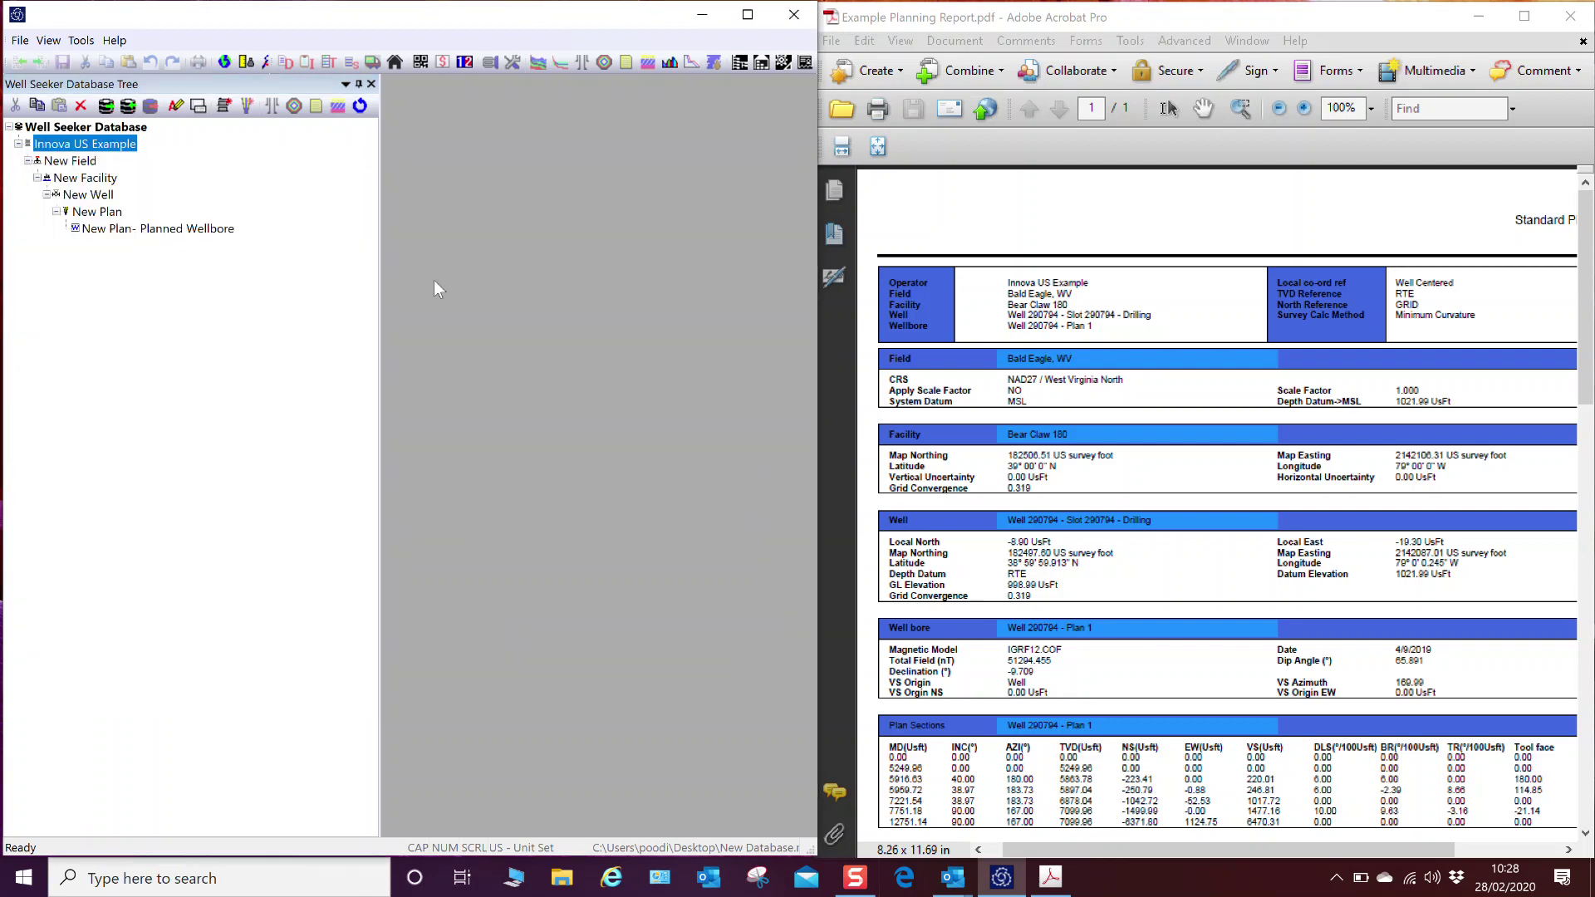
{"action": "left_click", "coordinate": [70, 160]}
{"action": "right_click", "coordinate": [72, 158]}
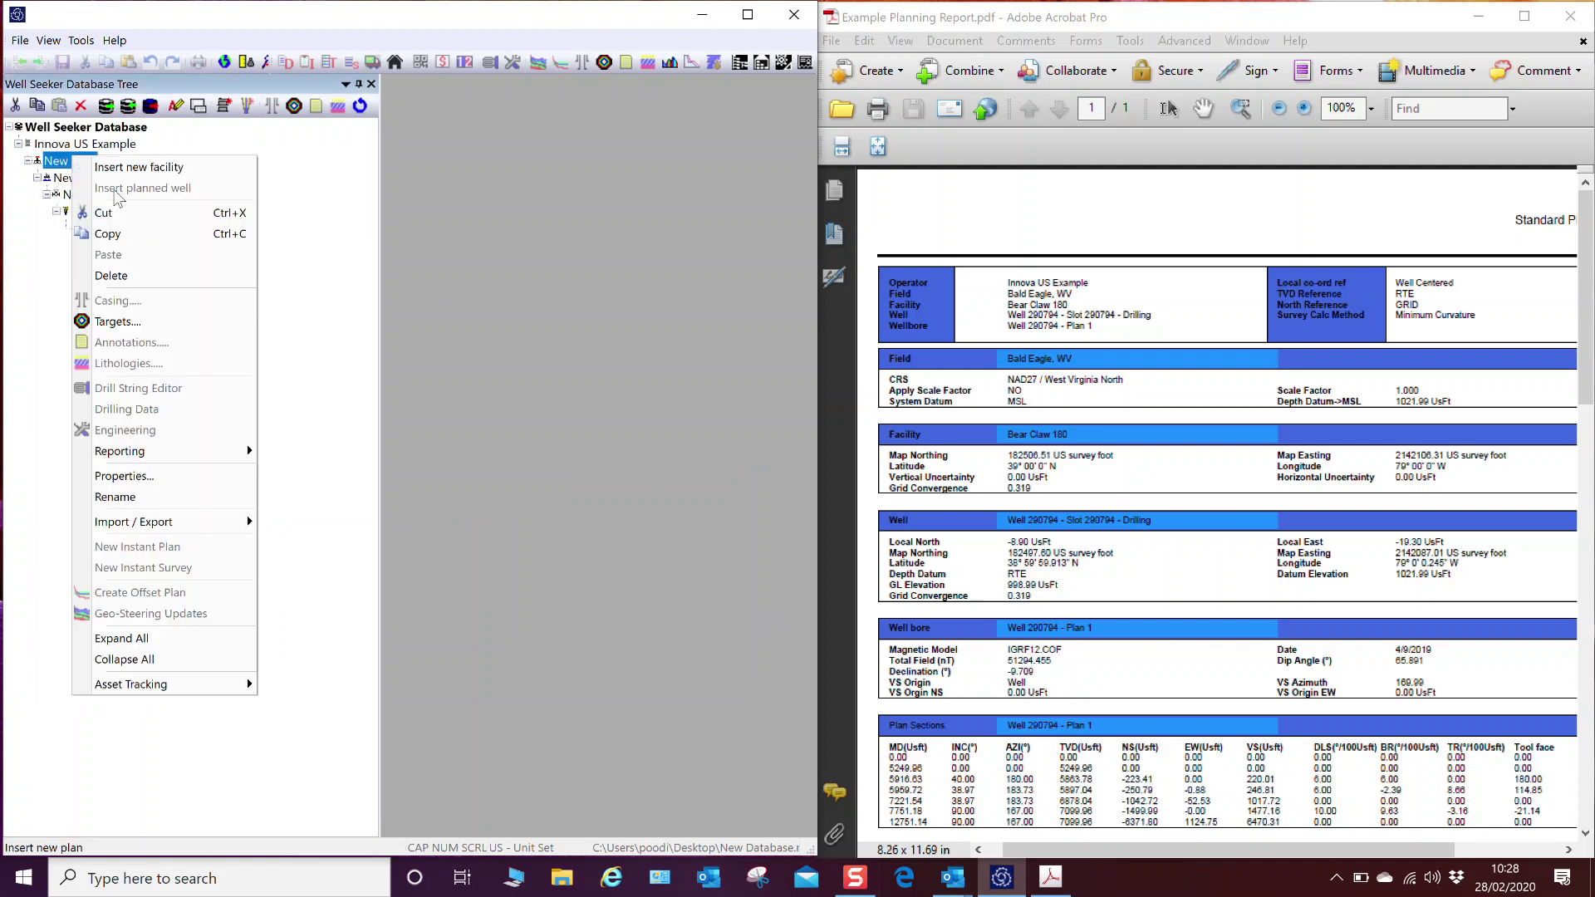
{"action": "left_click", "coordinate": [133, 474]}
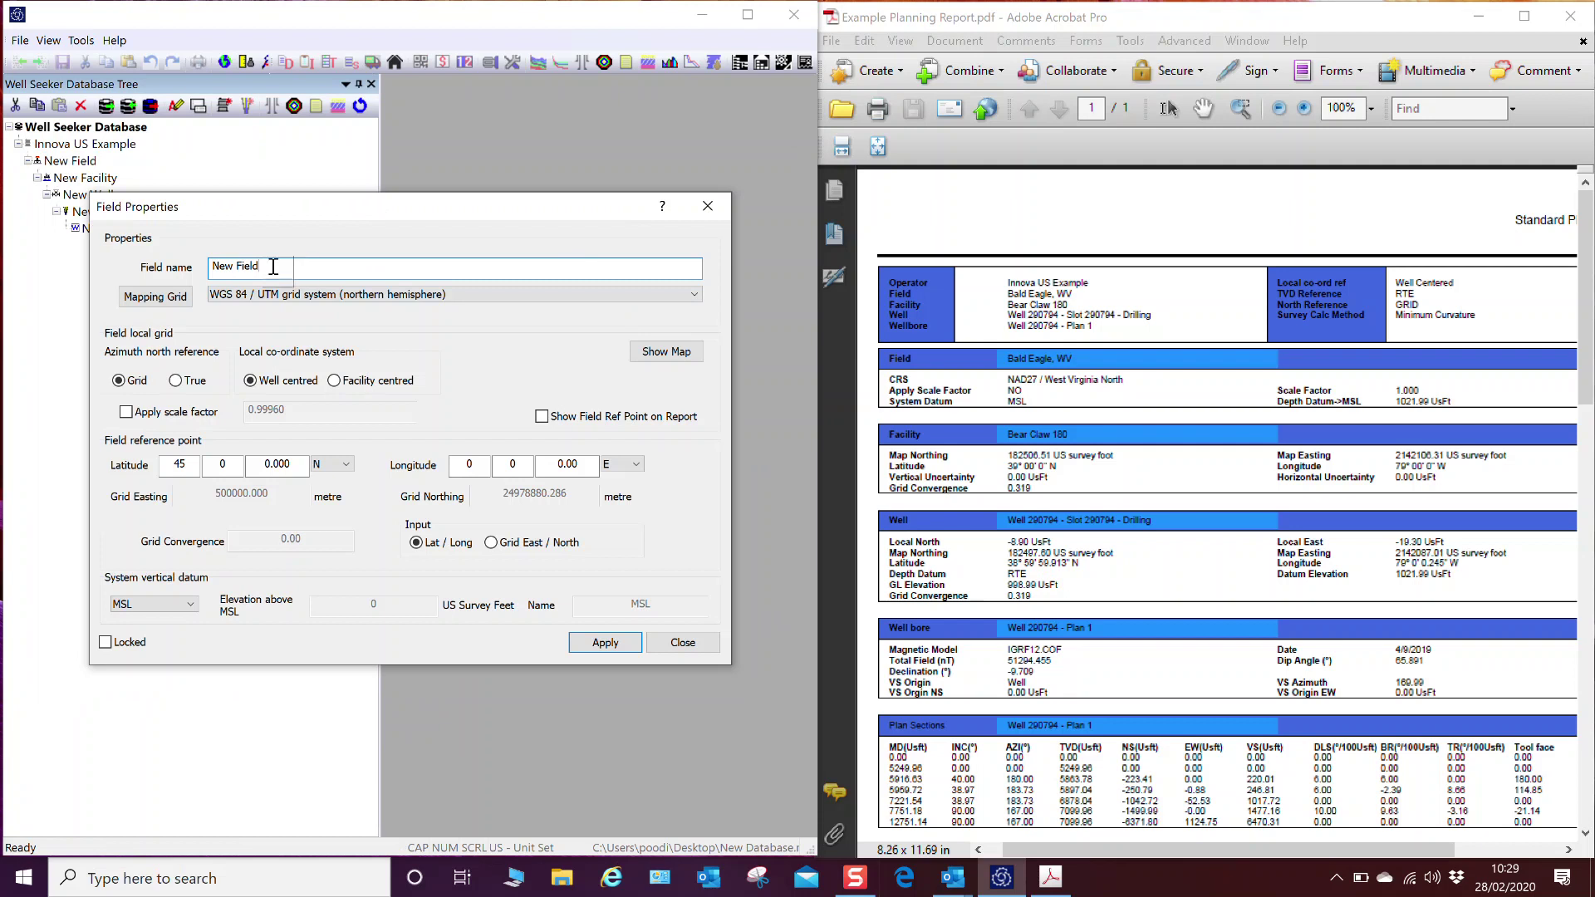
{"action": "type", "text": "Bald Eagle, WV"}
- Choose NAD27 / West Virginia North as the field's mapping grid
{"action": "left_click", "coordinate": [630, 296]}
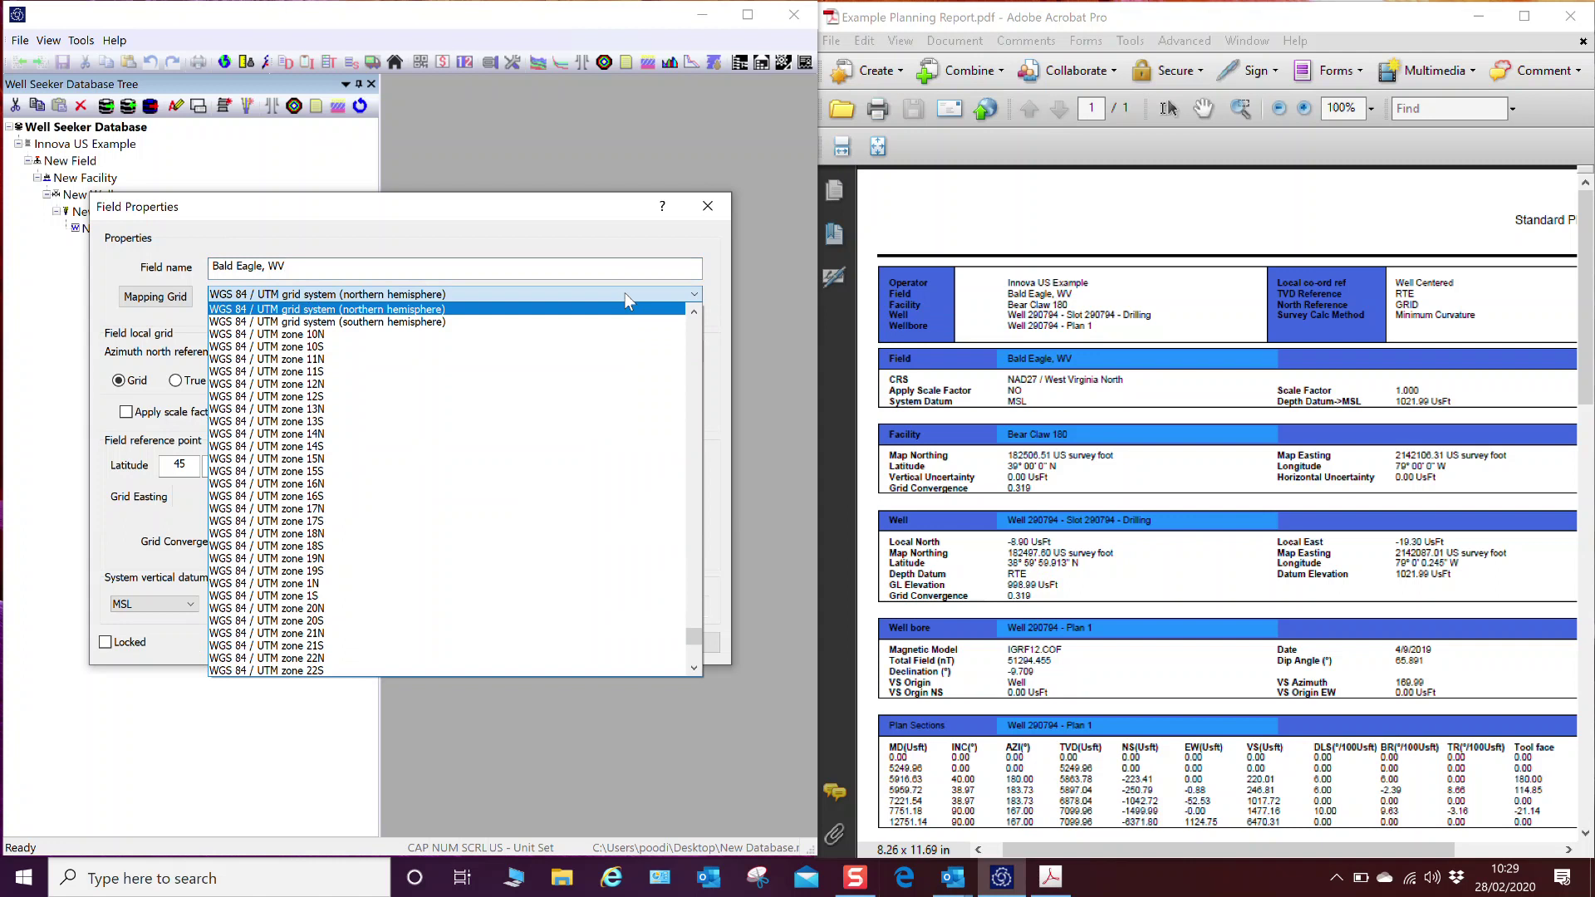
{"action": "key", "text": "n"}
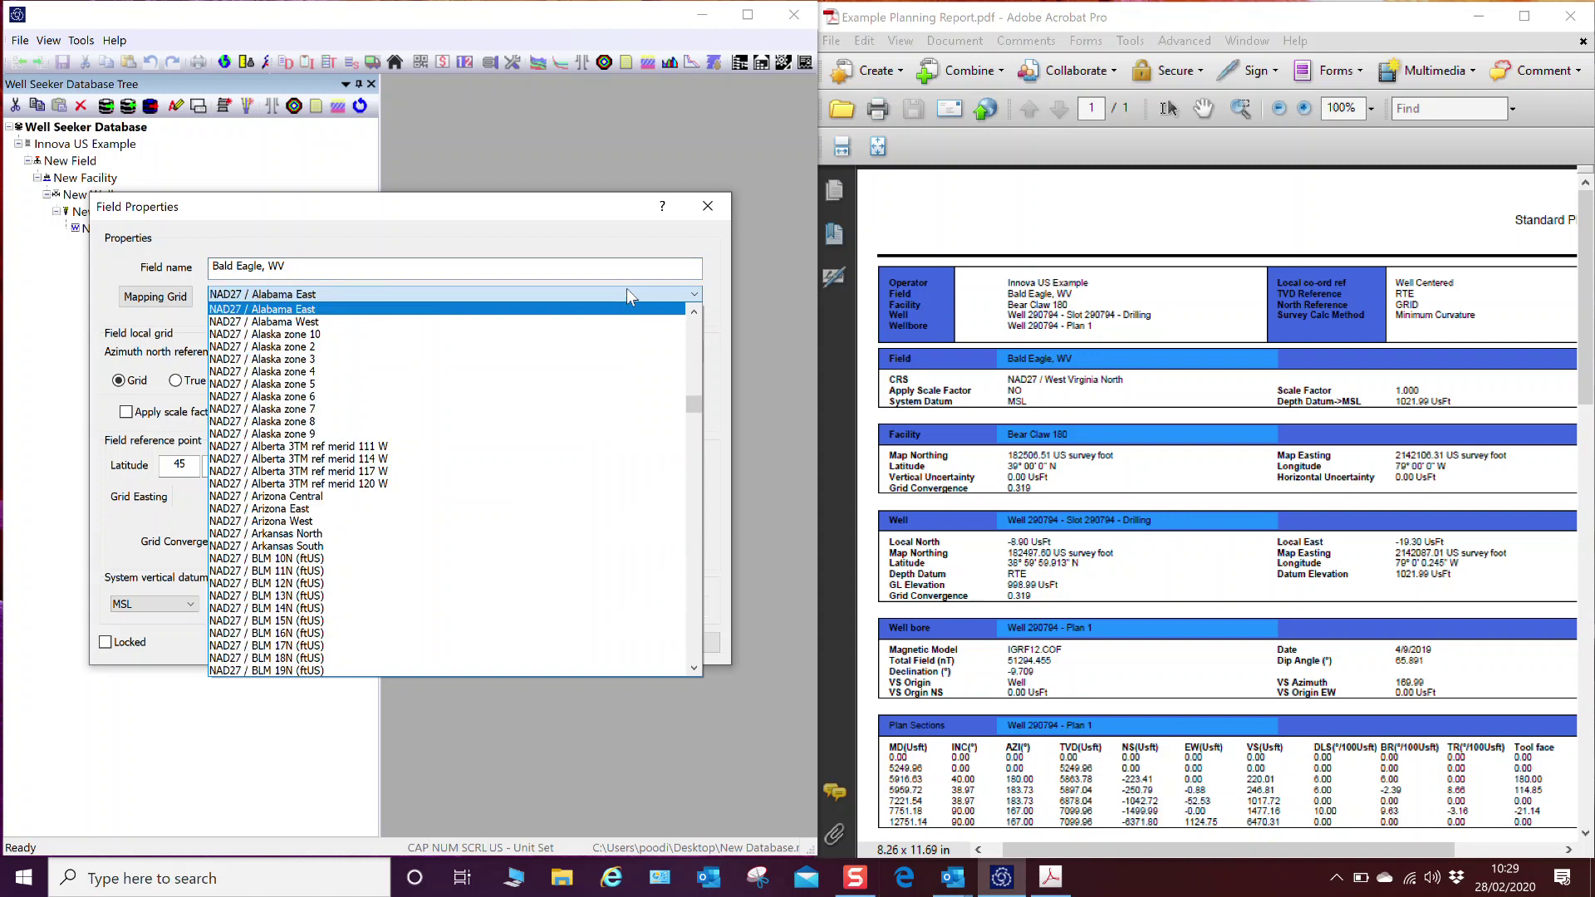
{"action": "scroll", "coordinate": [511, 465], "scroll_direction": "down", "scroll_amount": 20}
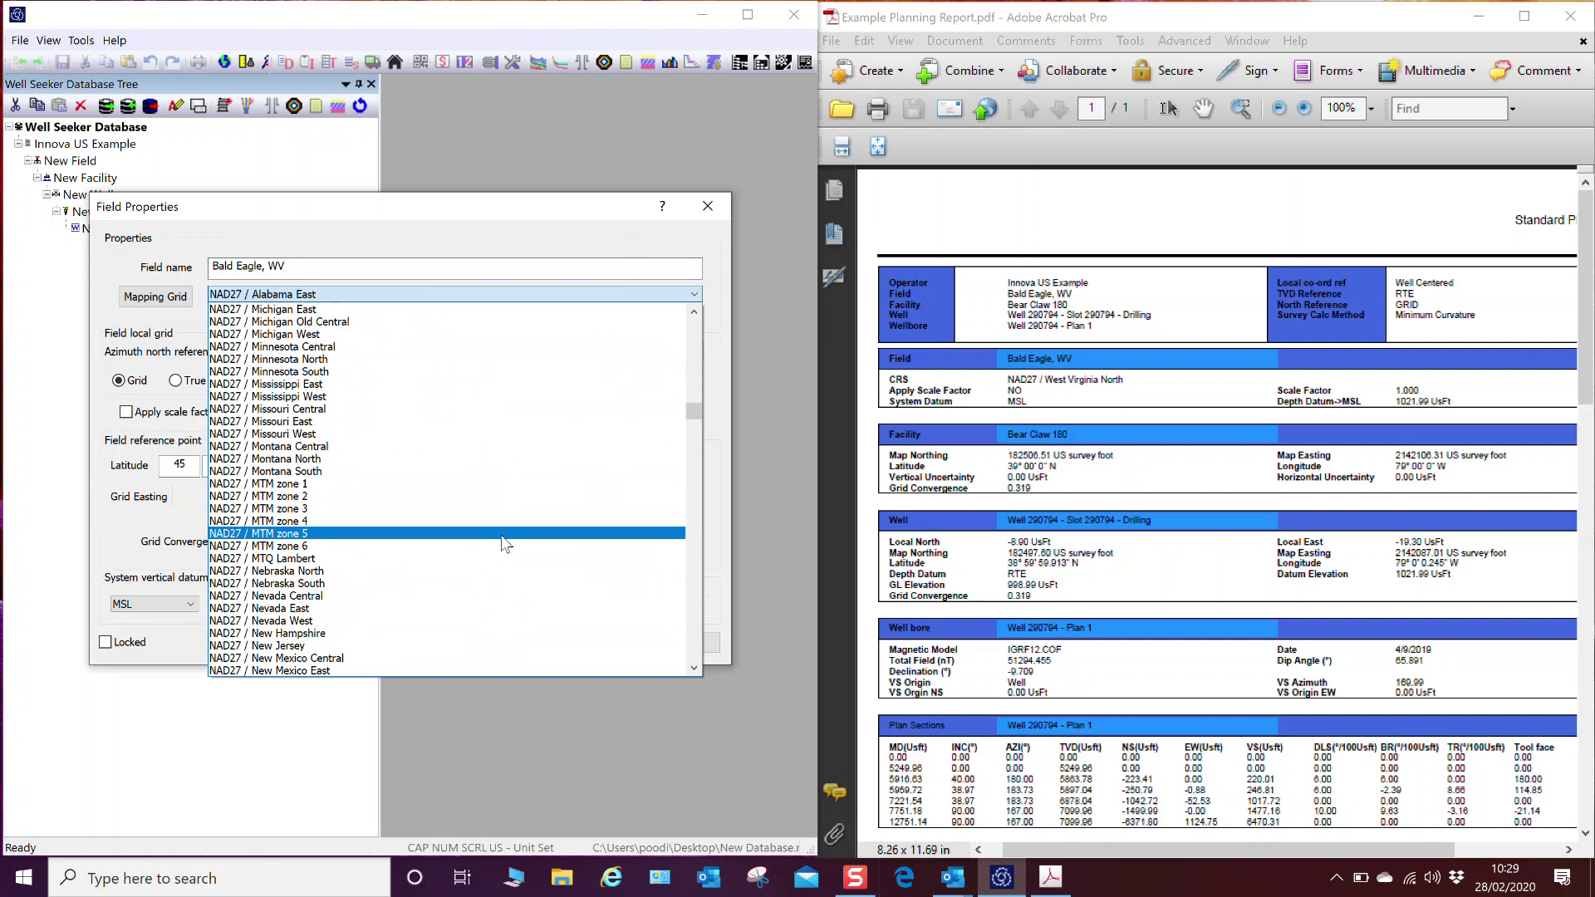
{"action": "scroll", "coordinate": [504, 536], "scroll_direction": "down", "scroll_amount": 20}
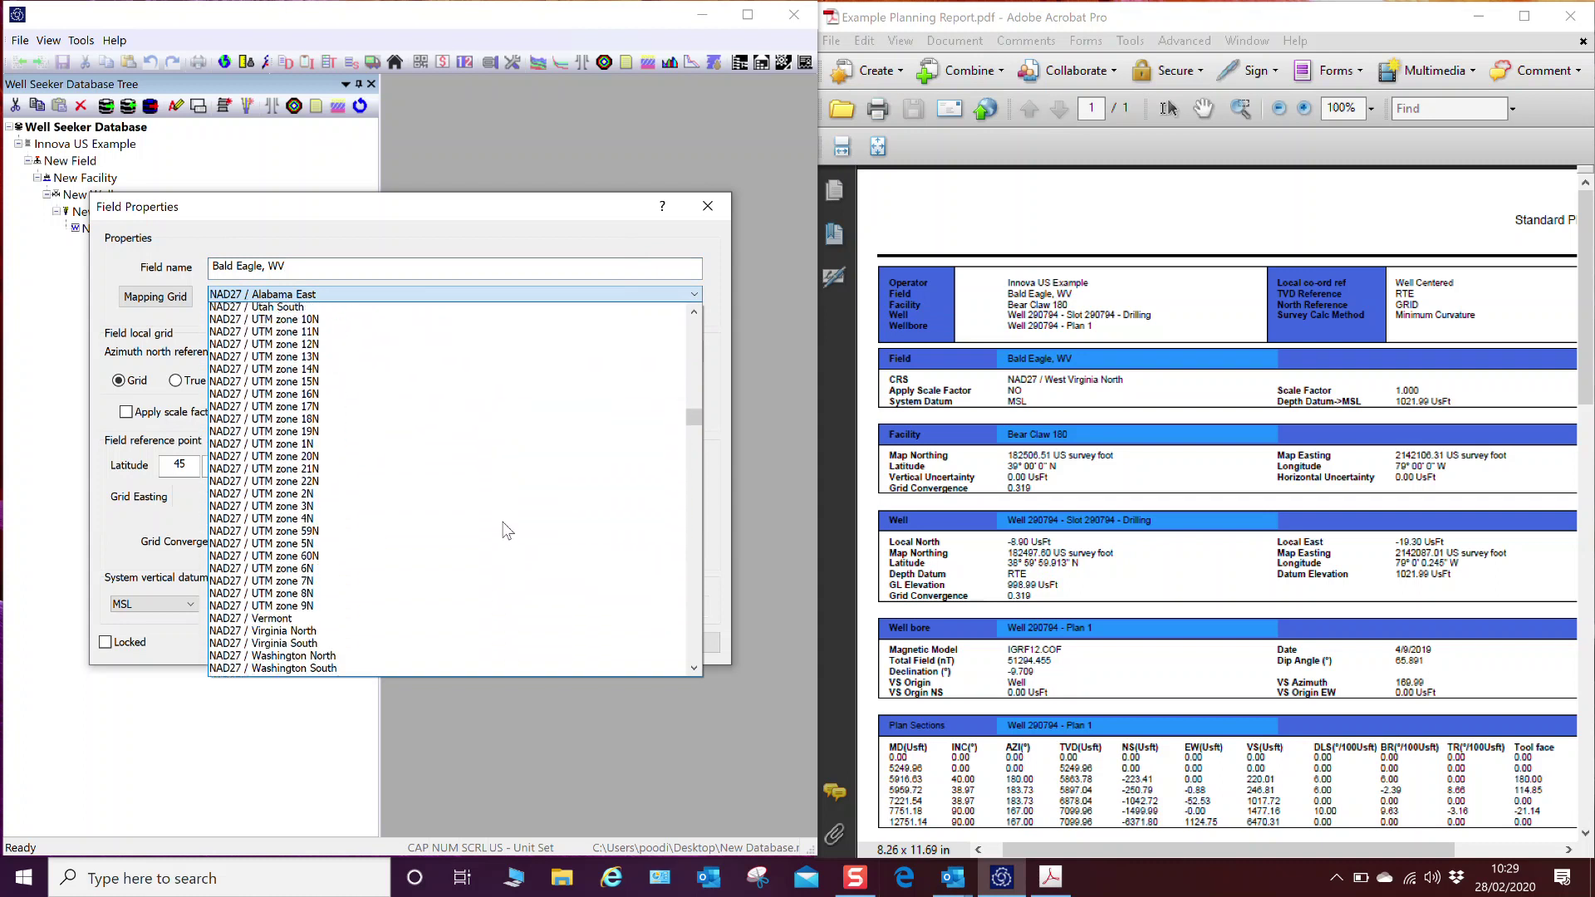
{"action": "scroll", "coordinate": [504, 532], "scroll_direction": "down", "scroll_amount": 2}
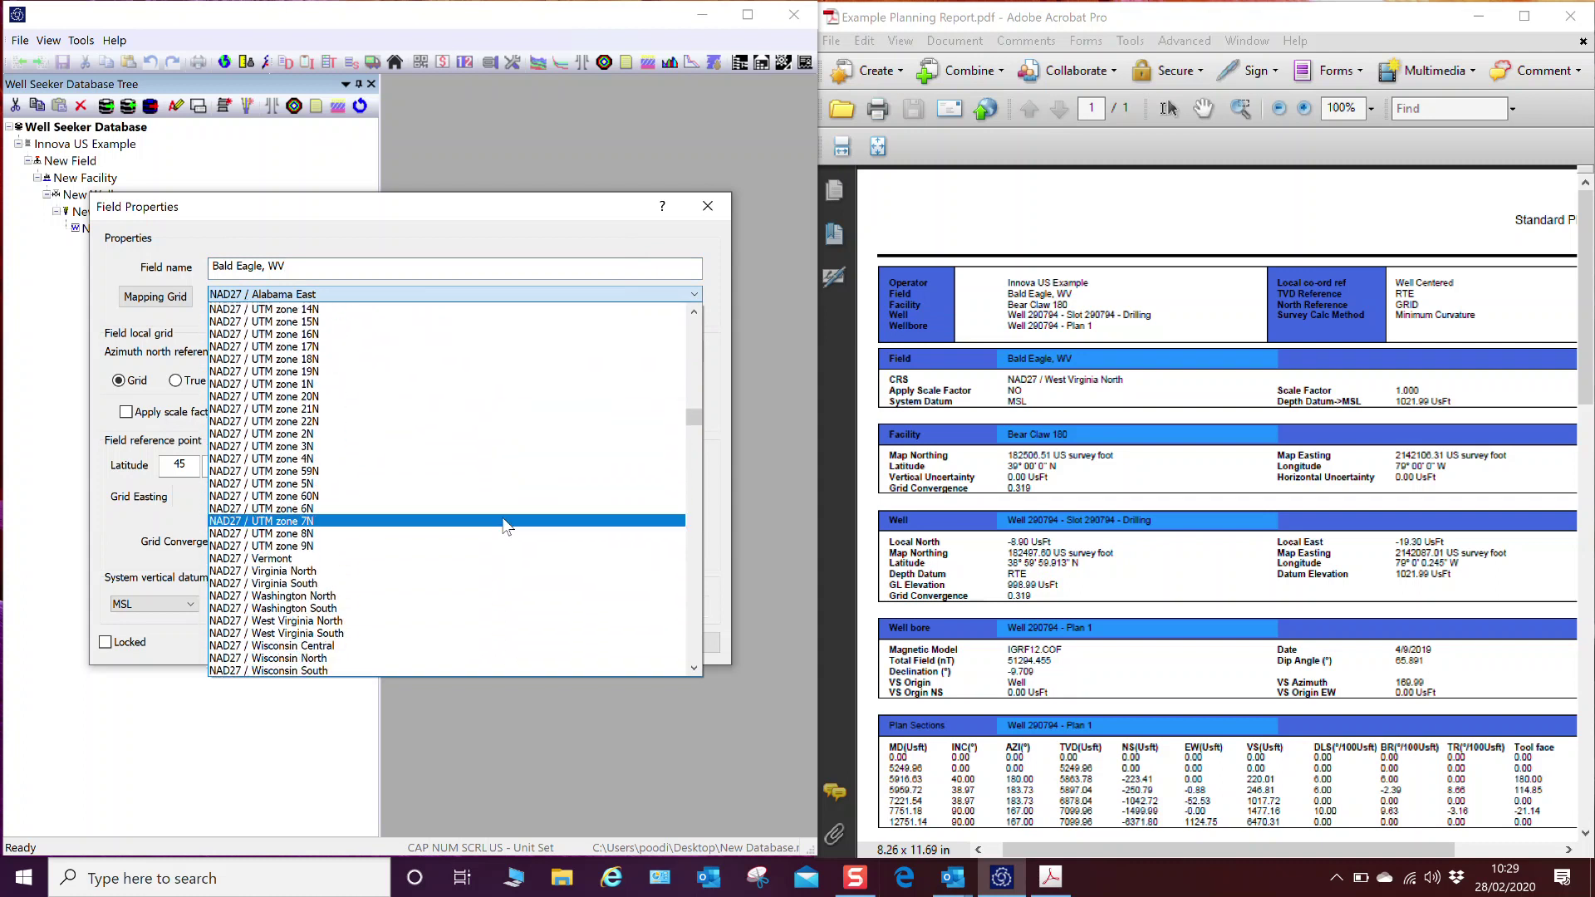
{"action": "left_click", "coordinate": [302, 621]}
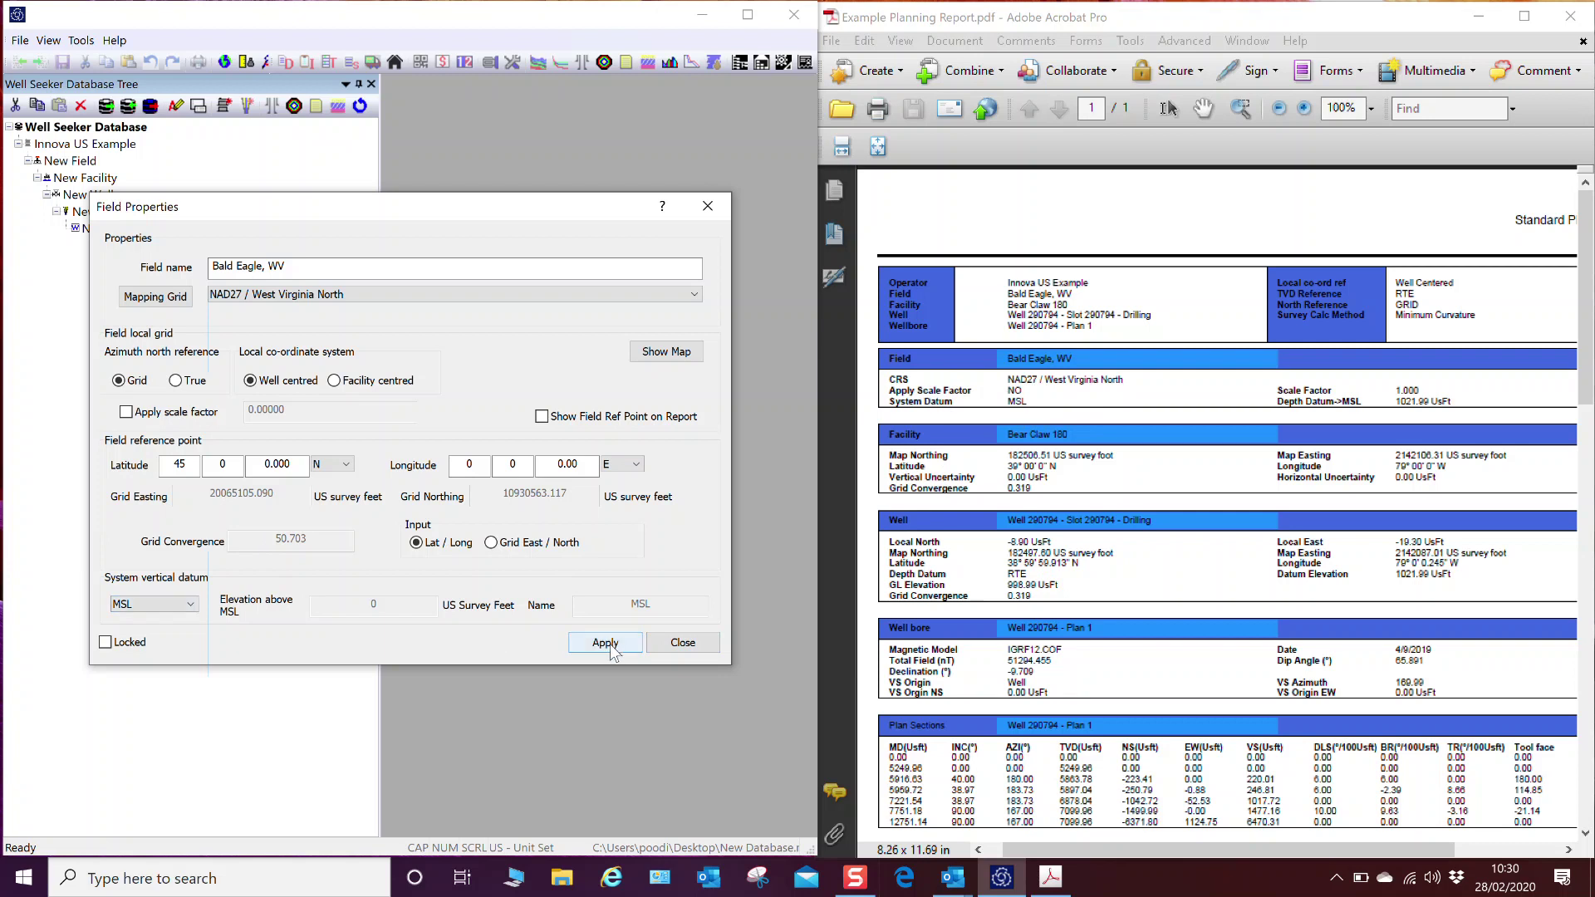
- Replace the new facility's default name with 'Bear Claw 180'
{"action": "left_click", "coordinate": [683, 643]}
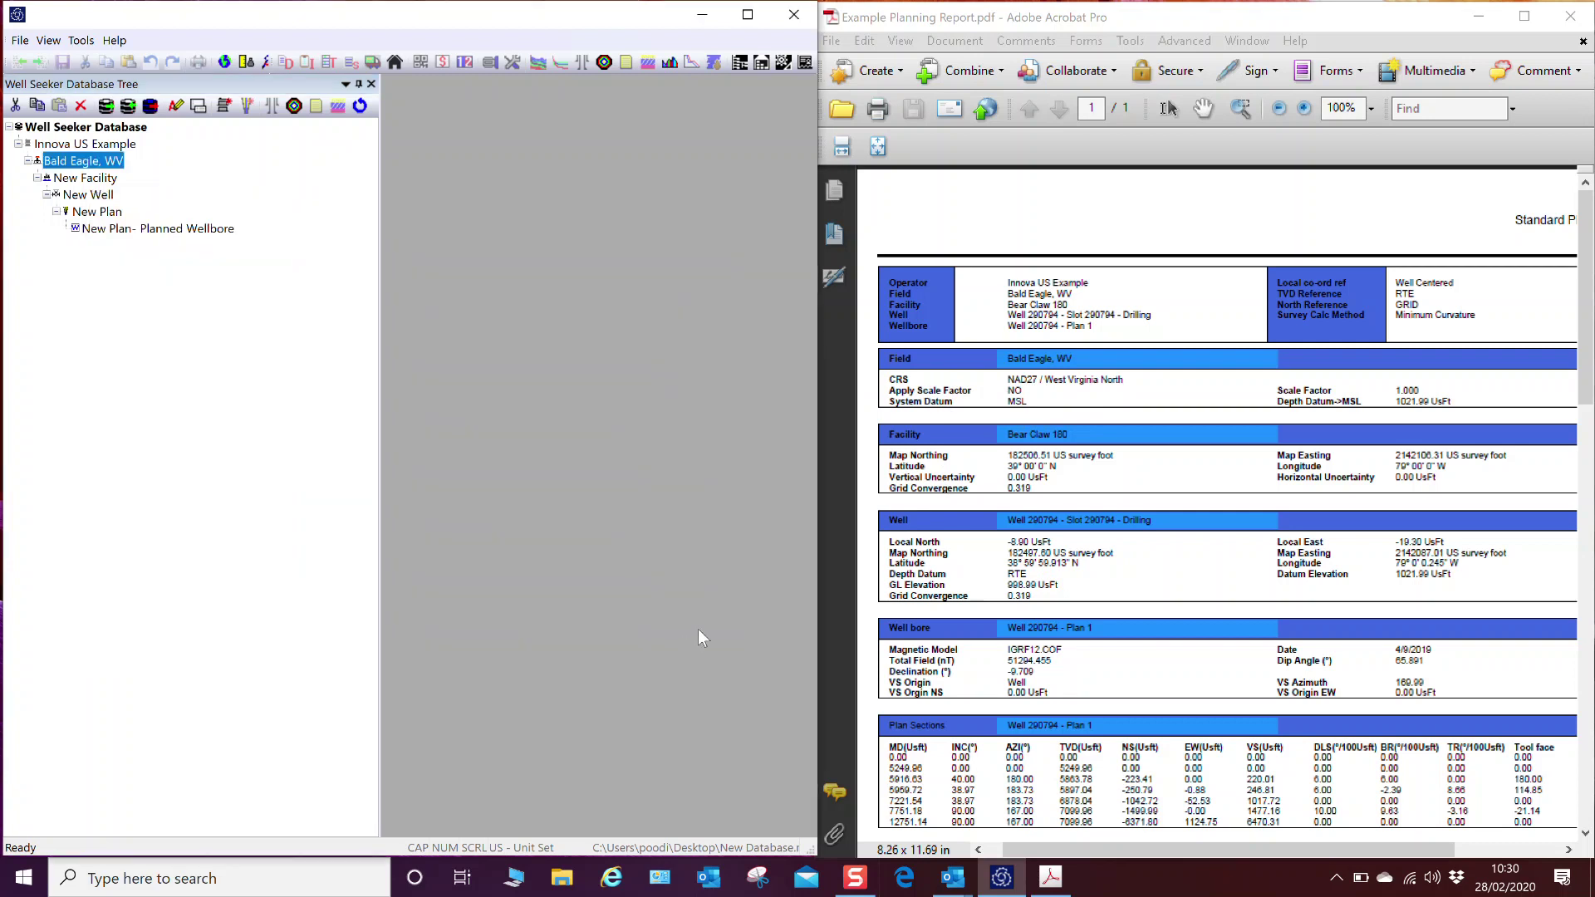
{"action": "right_click", "coordinate": [88, 186]}
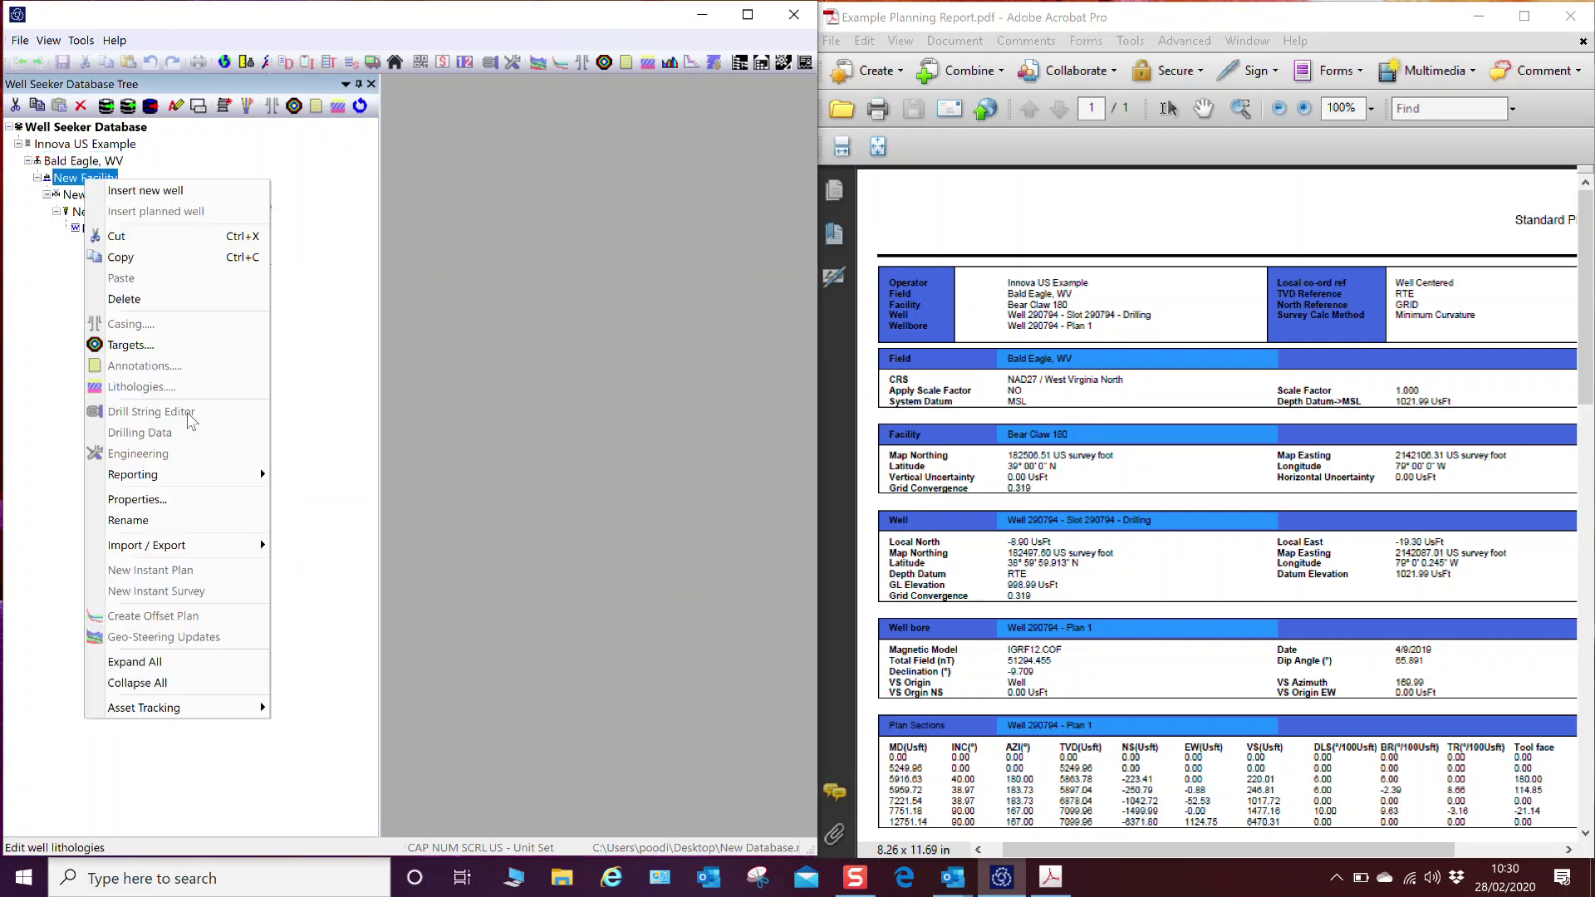
{"action": "left_click", "coordinate": [184, 501]}
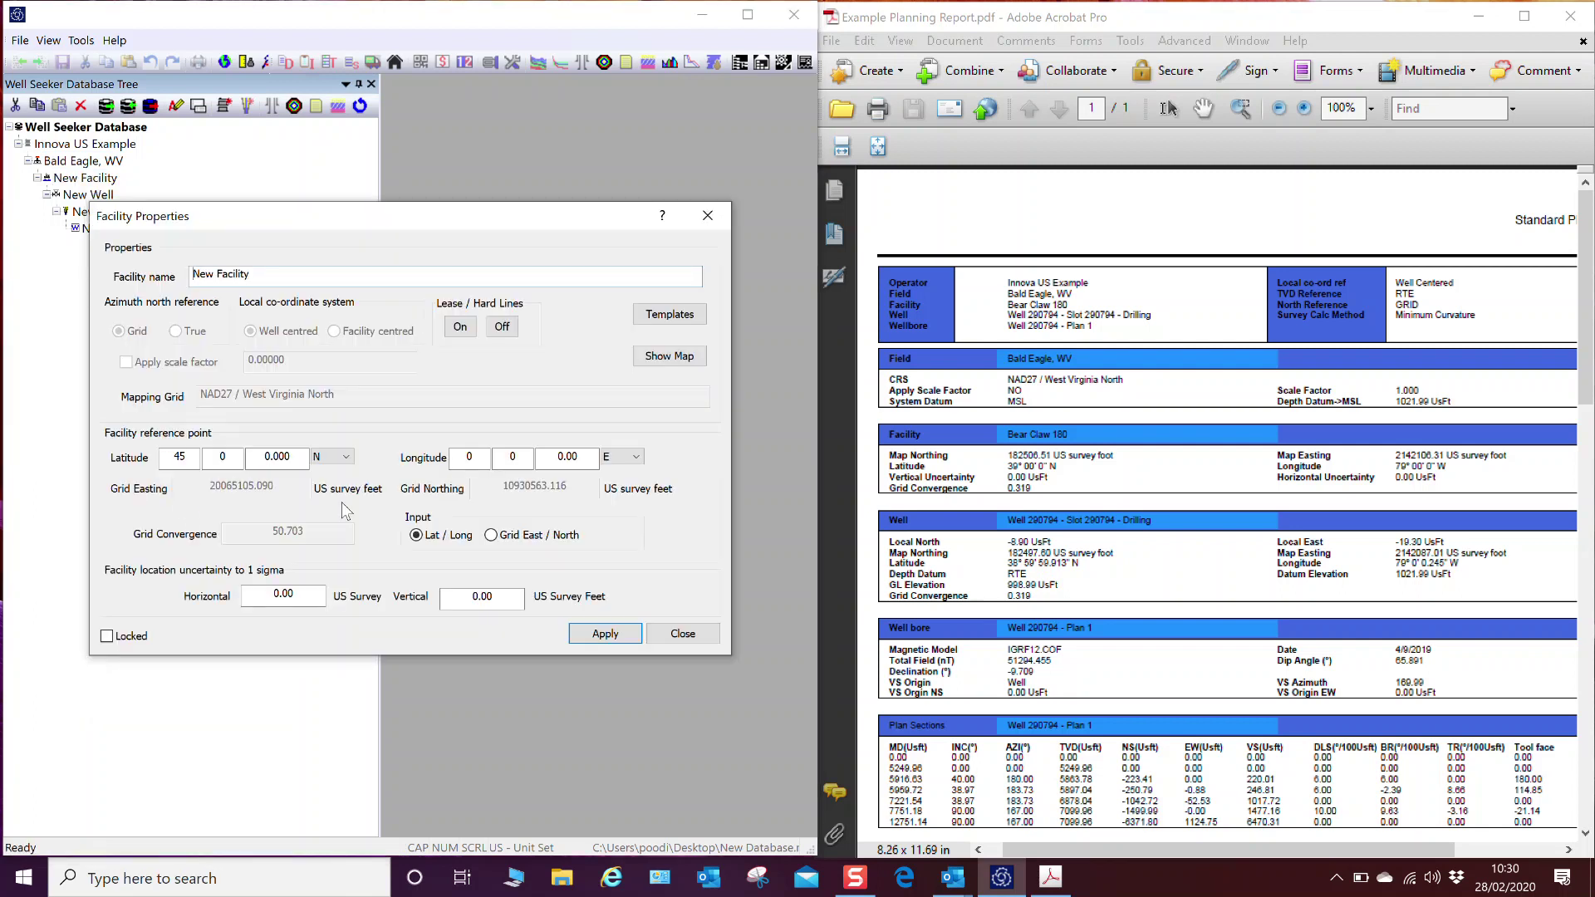
{"action": "key", "text": "ctrl+a"}
{"action": "type", "text": "B"}
{"action": "double_click", "coordinate": [177, 457]}
- Place facility Bear Claw 180 at latitude 39° N, longitude 79° W and apply
{"action": "type", "text": "39"}
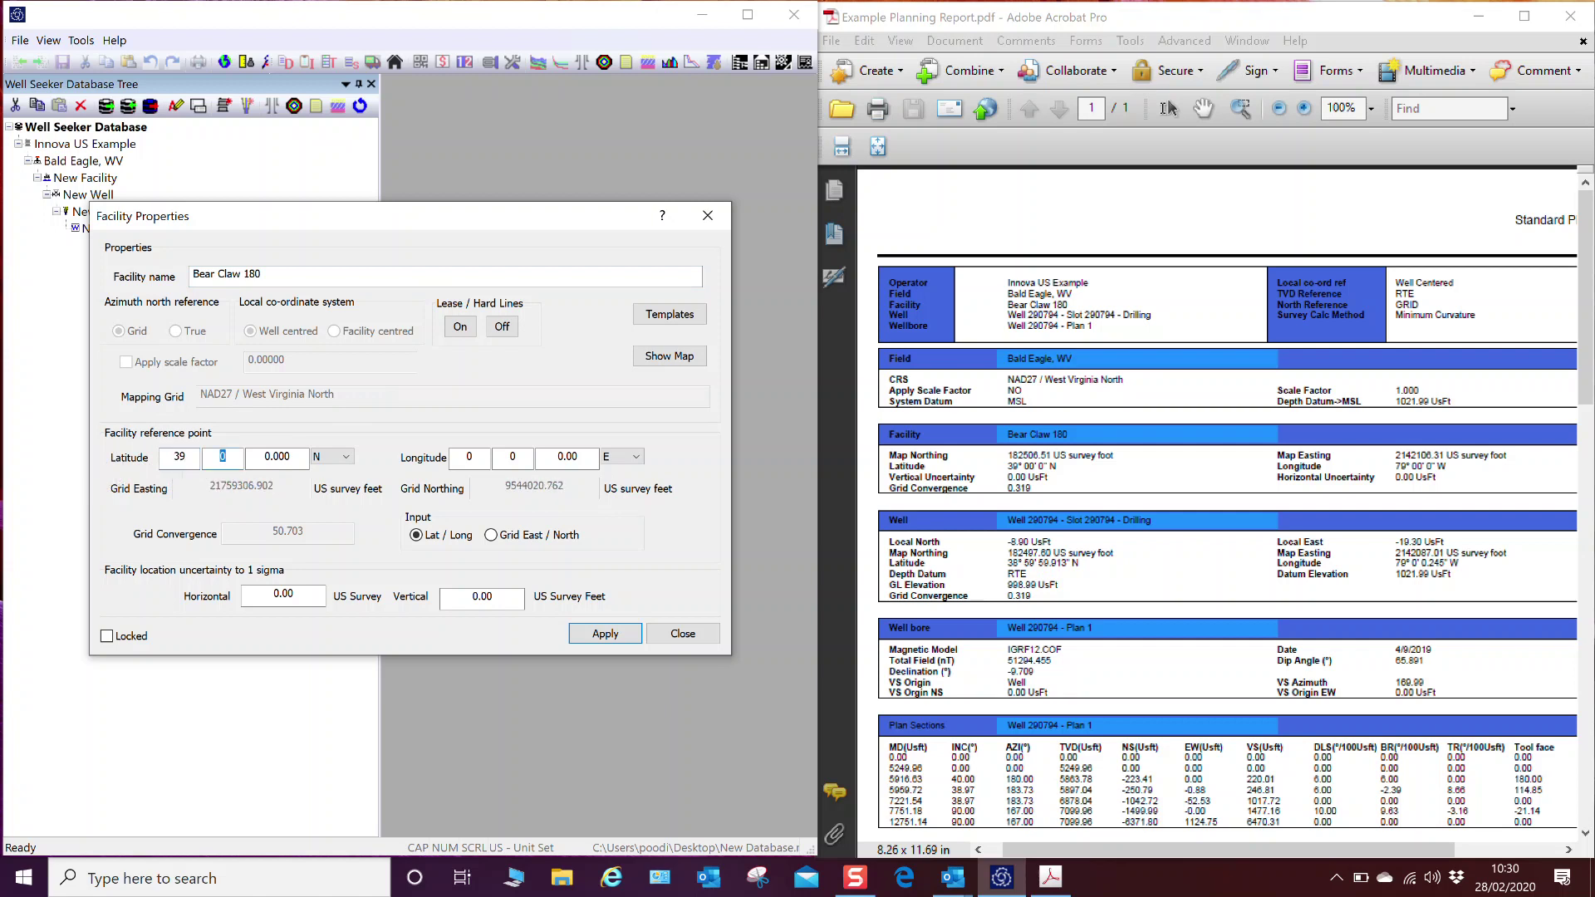
{"action": "key", "text": "Tab"}
{"action": "key", "text": "Tab"}
{"action": "key", "text": "Tab"}
{"action": "type", "text": "79"}
{"action": "key", "text": "Tab"}
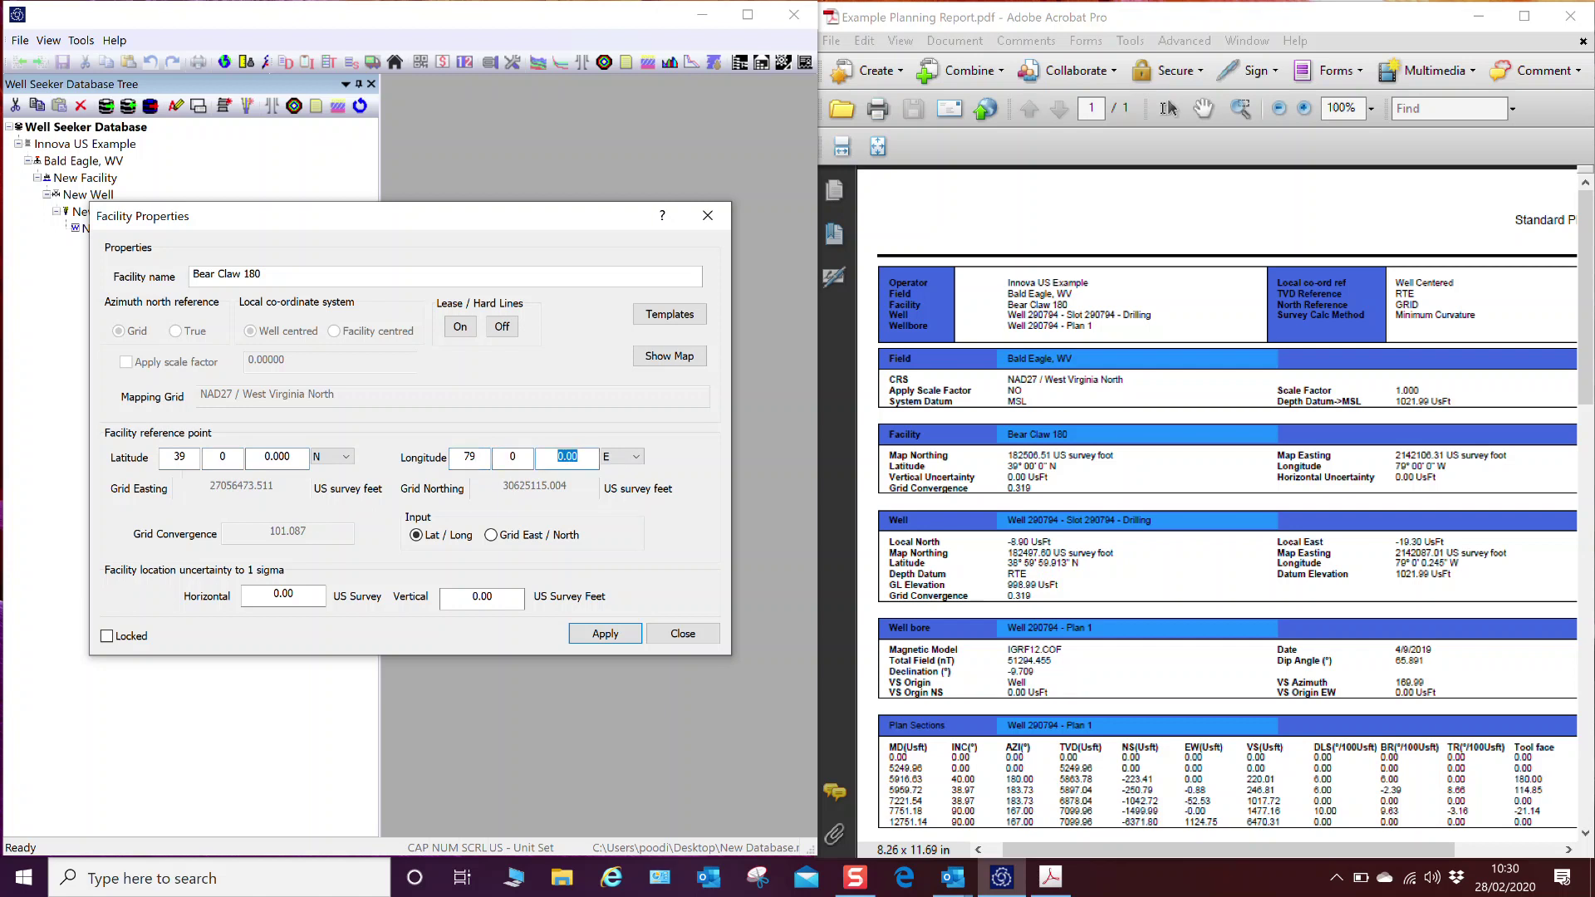
{"action": "left_click", "coordinate": [636, 457]}
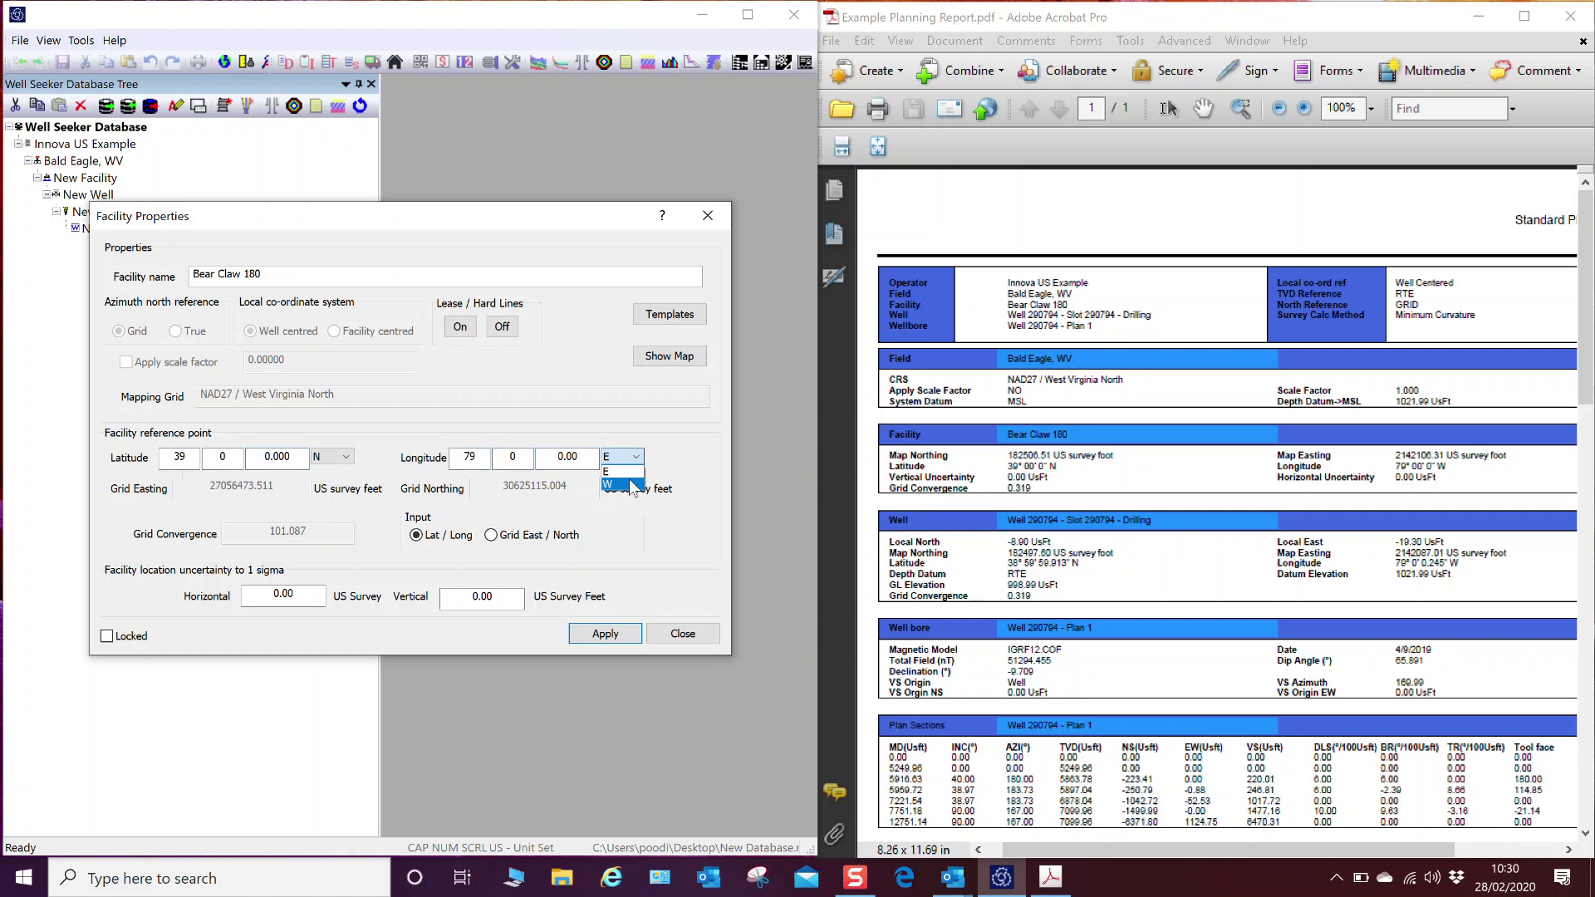
{"action": "left_click", "coordinate": [633, 485]}
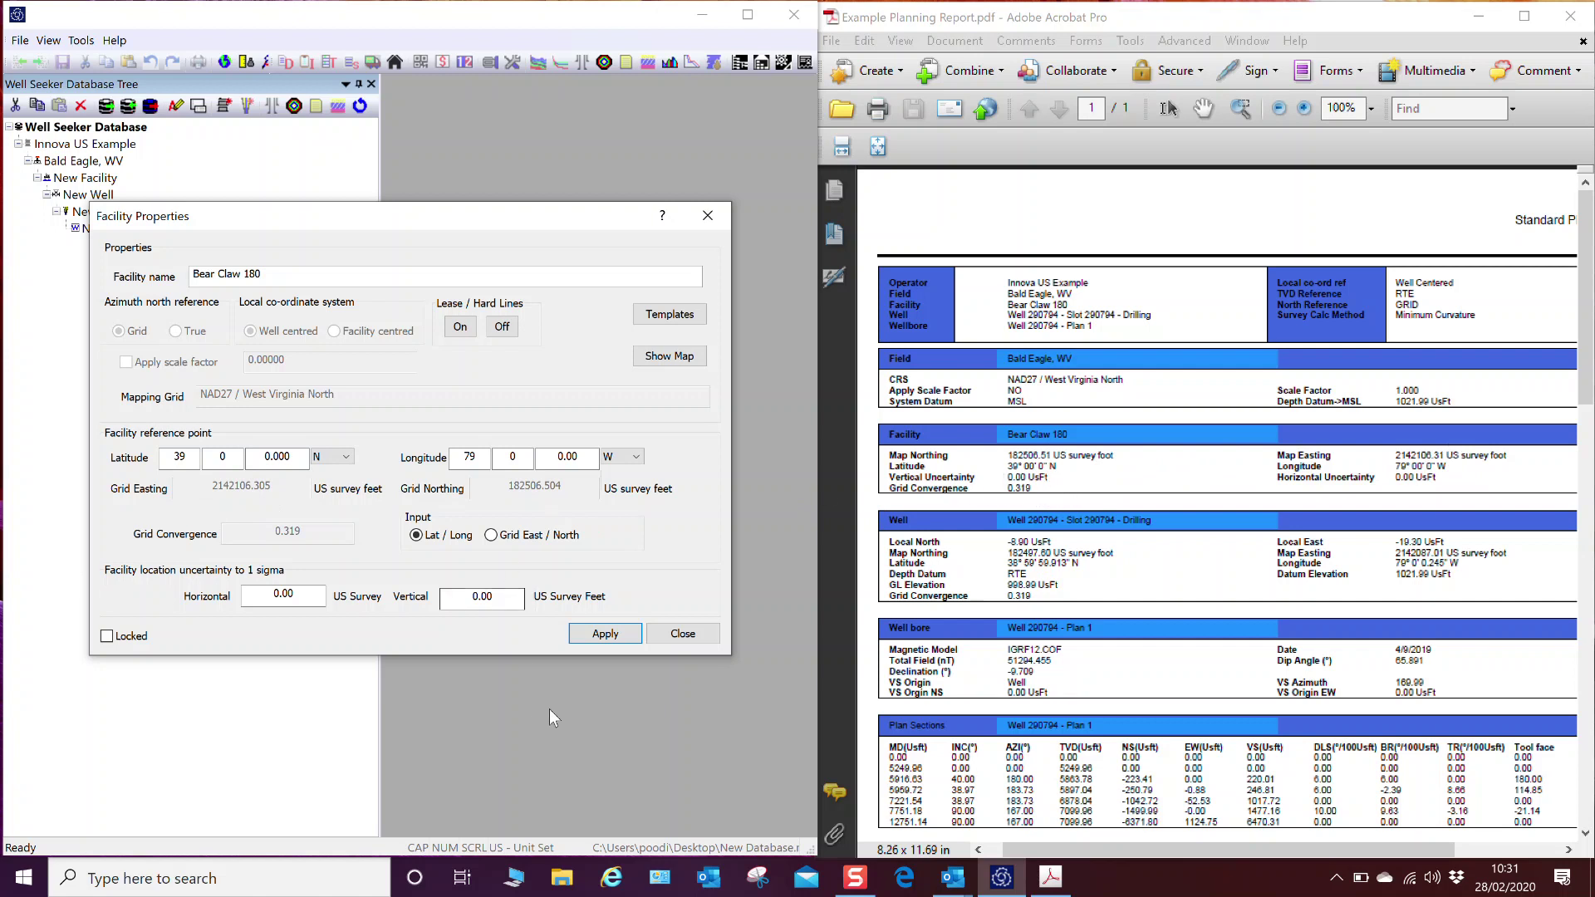
{"action": "left_click", "coordinate": [605, 634]}
- Clear the new well's default name to rename it 'Well 290794 - Slot 290794 - Drilling'
{"action": "left_click", "coordinate": [689, 635]}
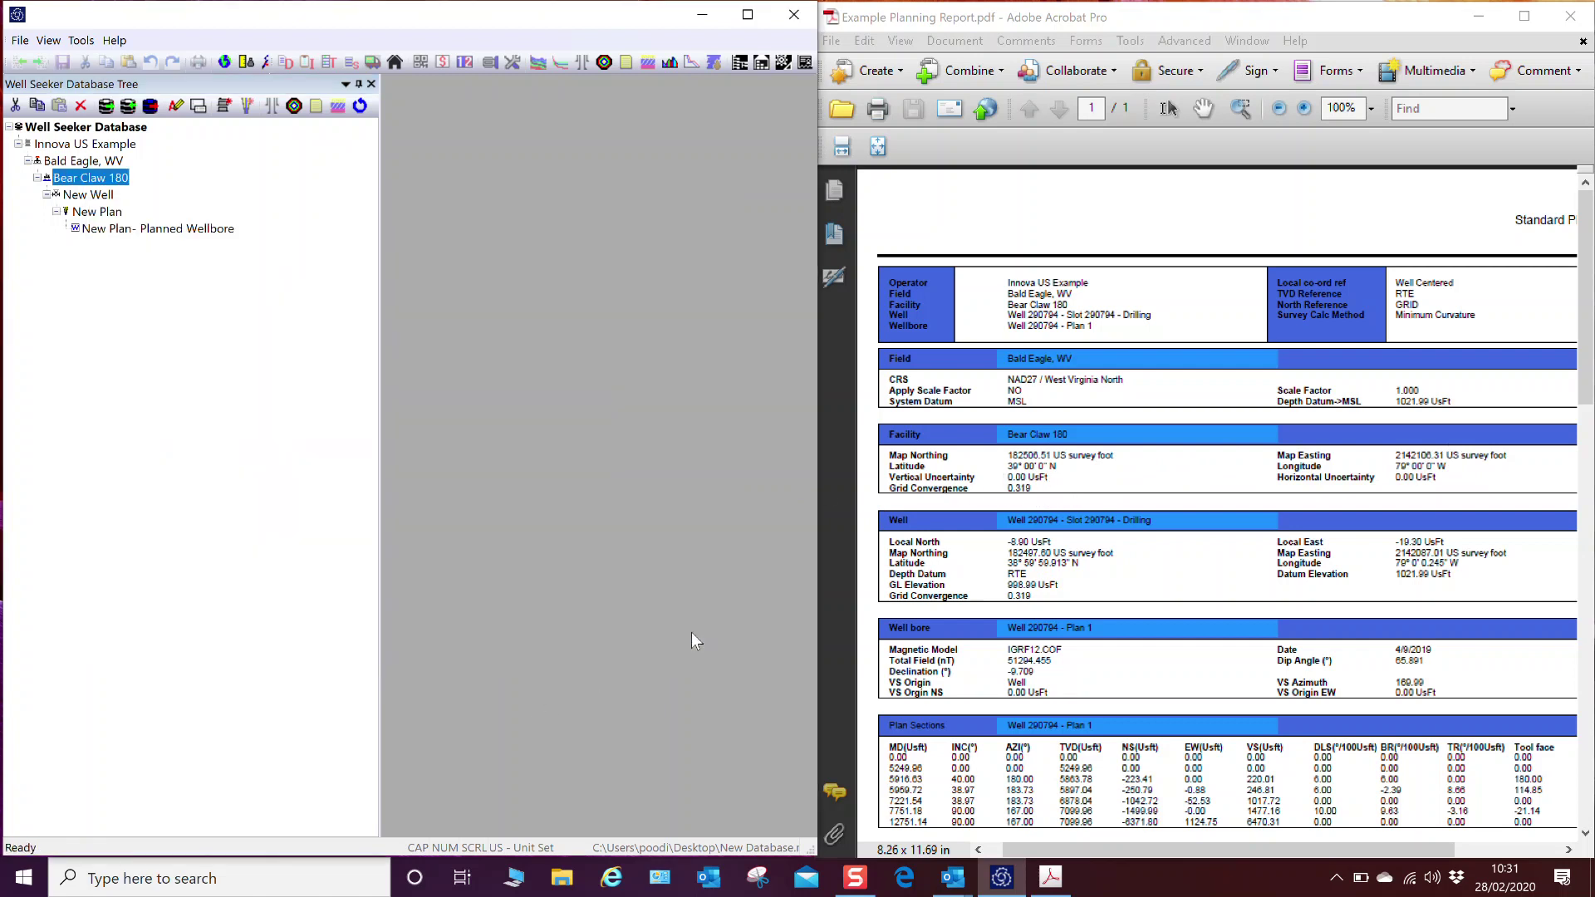
{"action": "right_click", "coordinate": [89, 196]}
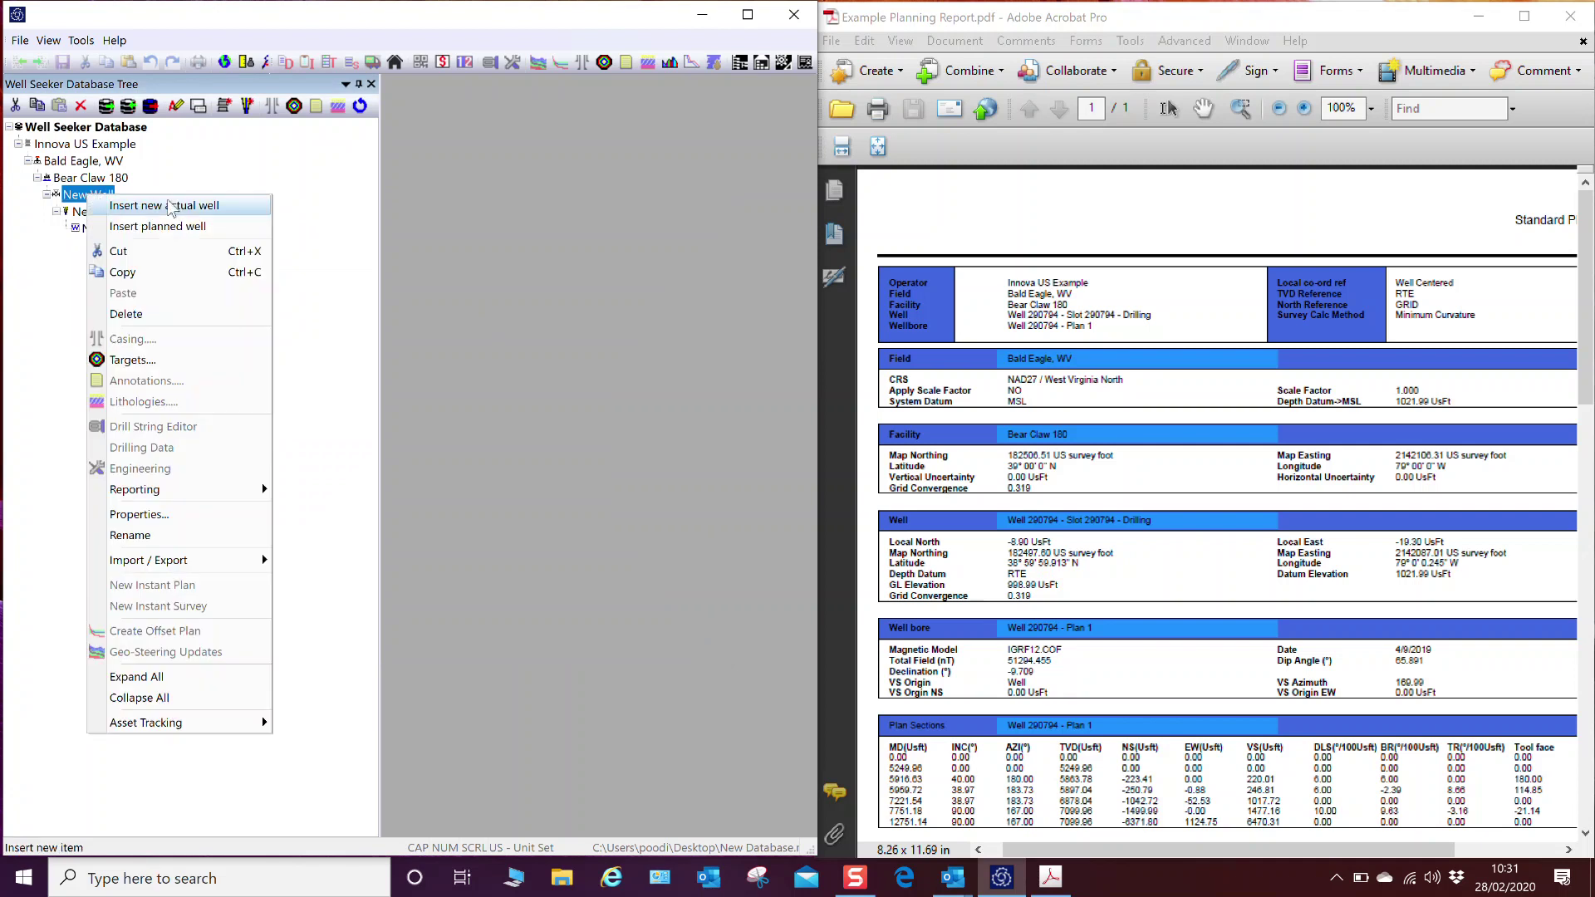
{"action": "left_click", "coordinate": [167, 514]}
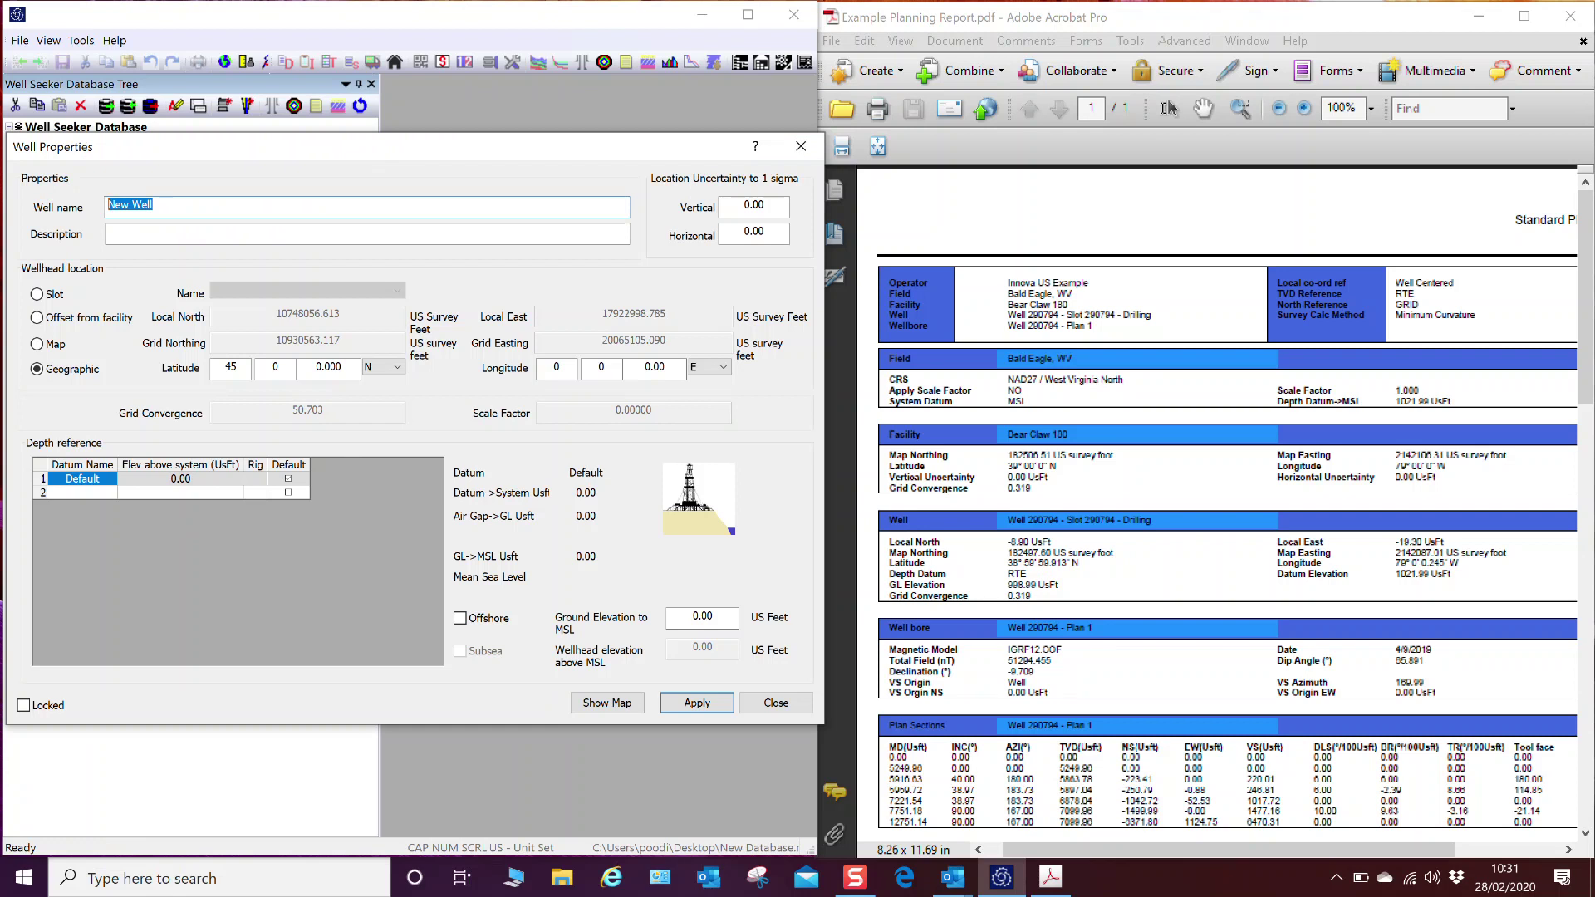
{"action": "key", "text": "BackSpace"}
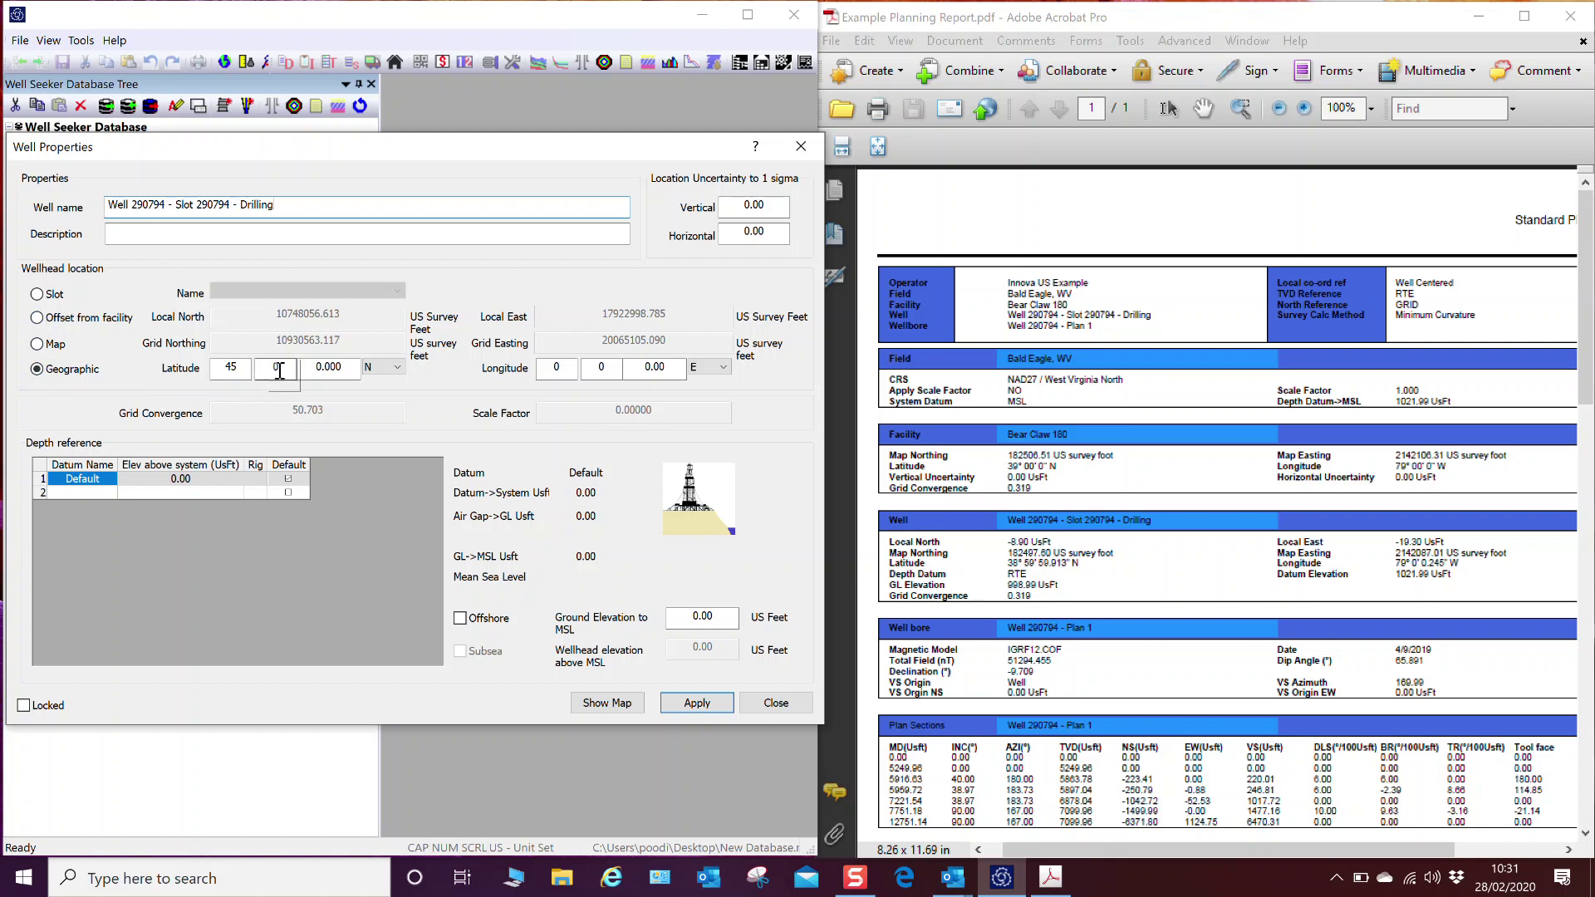
- Enter well latitude 38° 59' 59.913" N and longitude 79° 0' 0.245" W
{"action": "double_click", "coordinate": [248, 368]}
{"action": "type", "text": "38"}
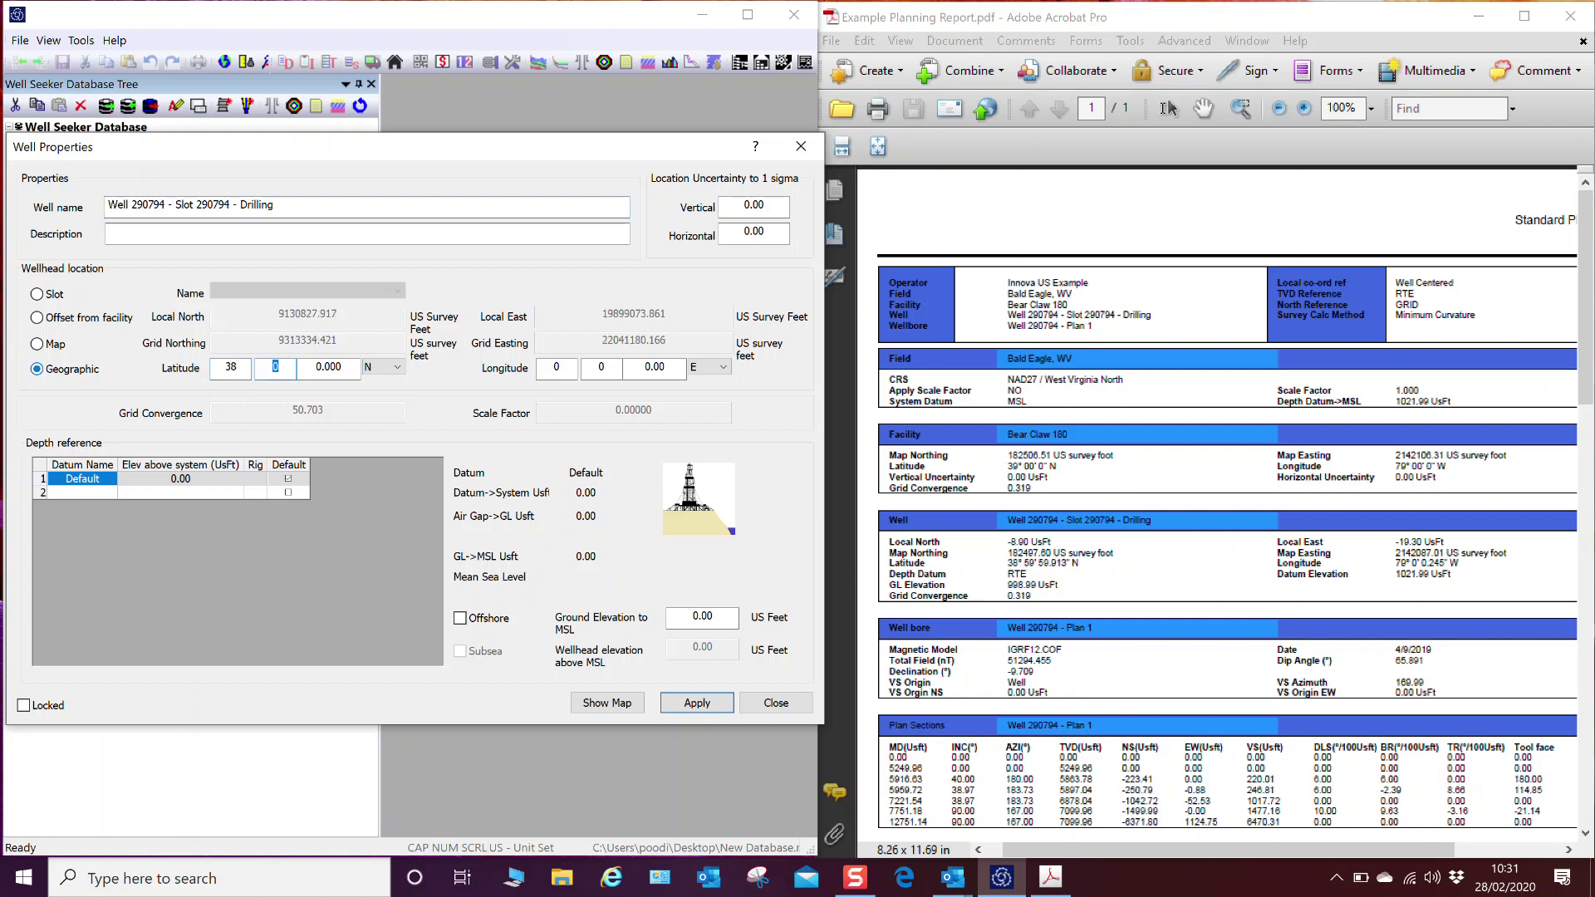
{"action": "type", "text": "59"}
{"action": "key", "text": "Tab"}
{"action": "type", "text": "59.913"}
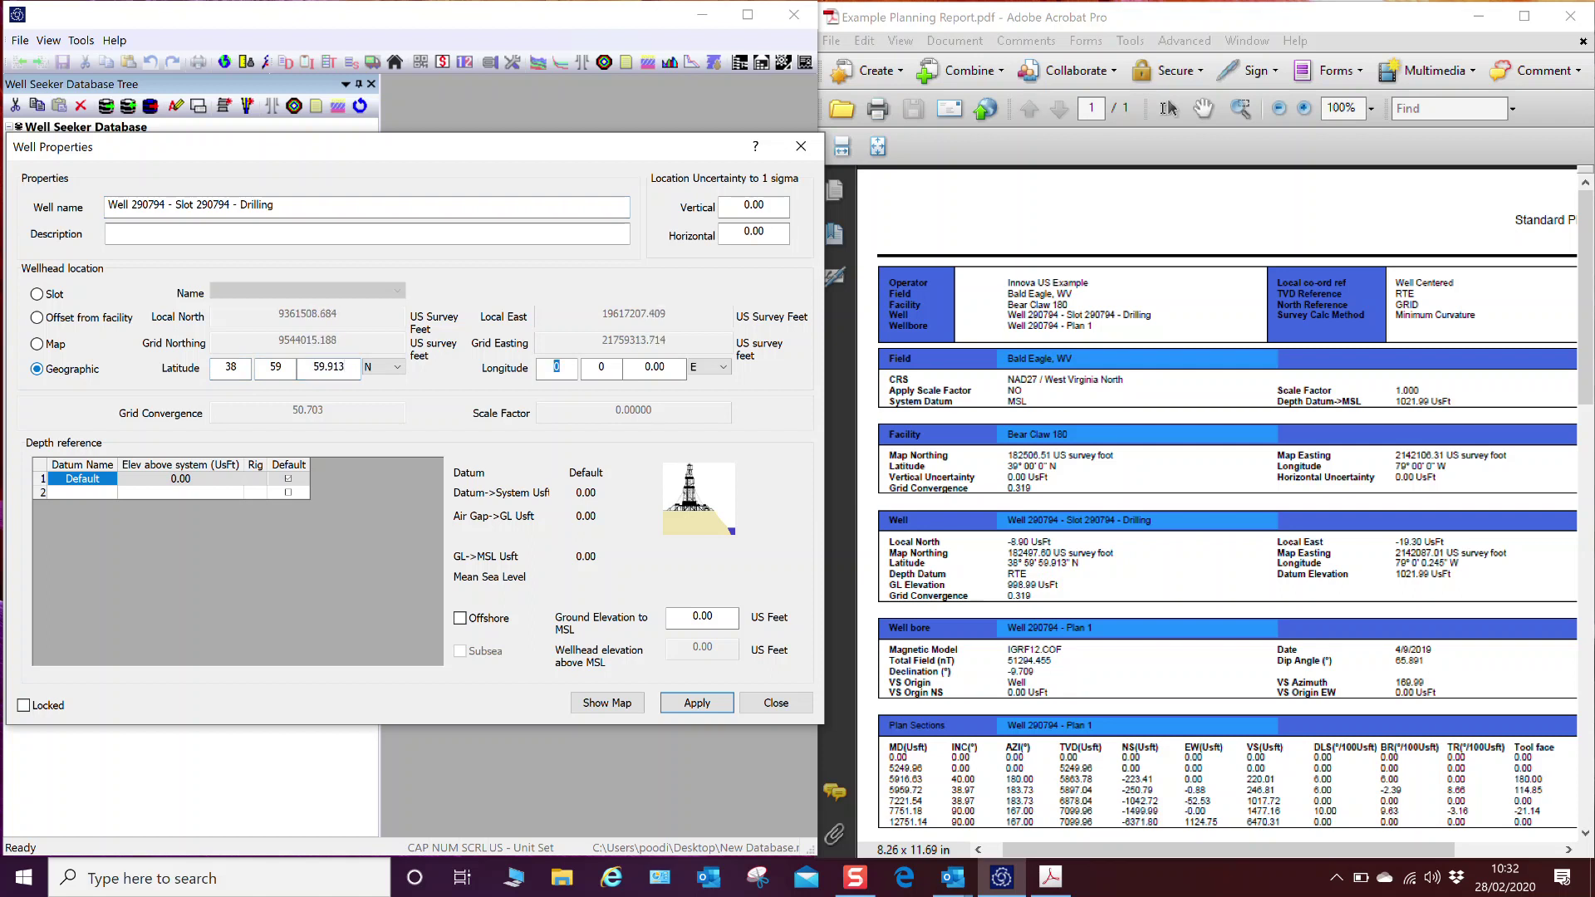
{"action": "type", "text": "79"}
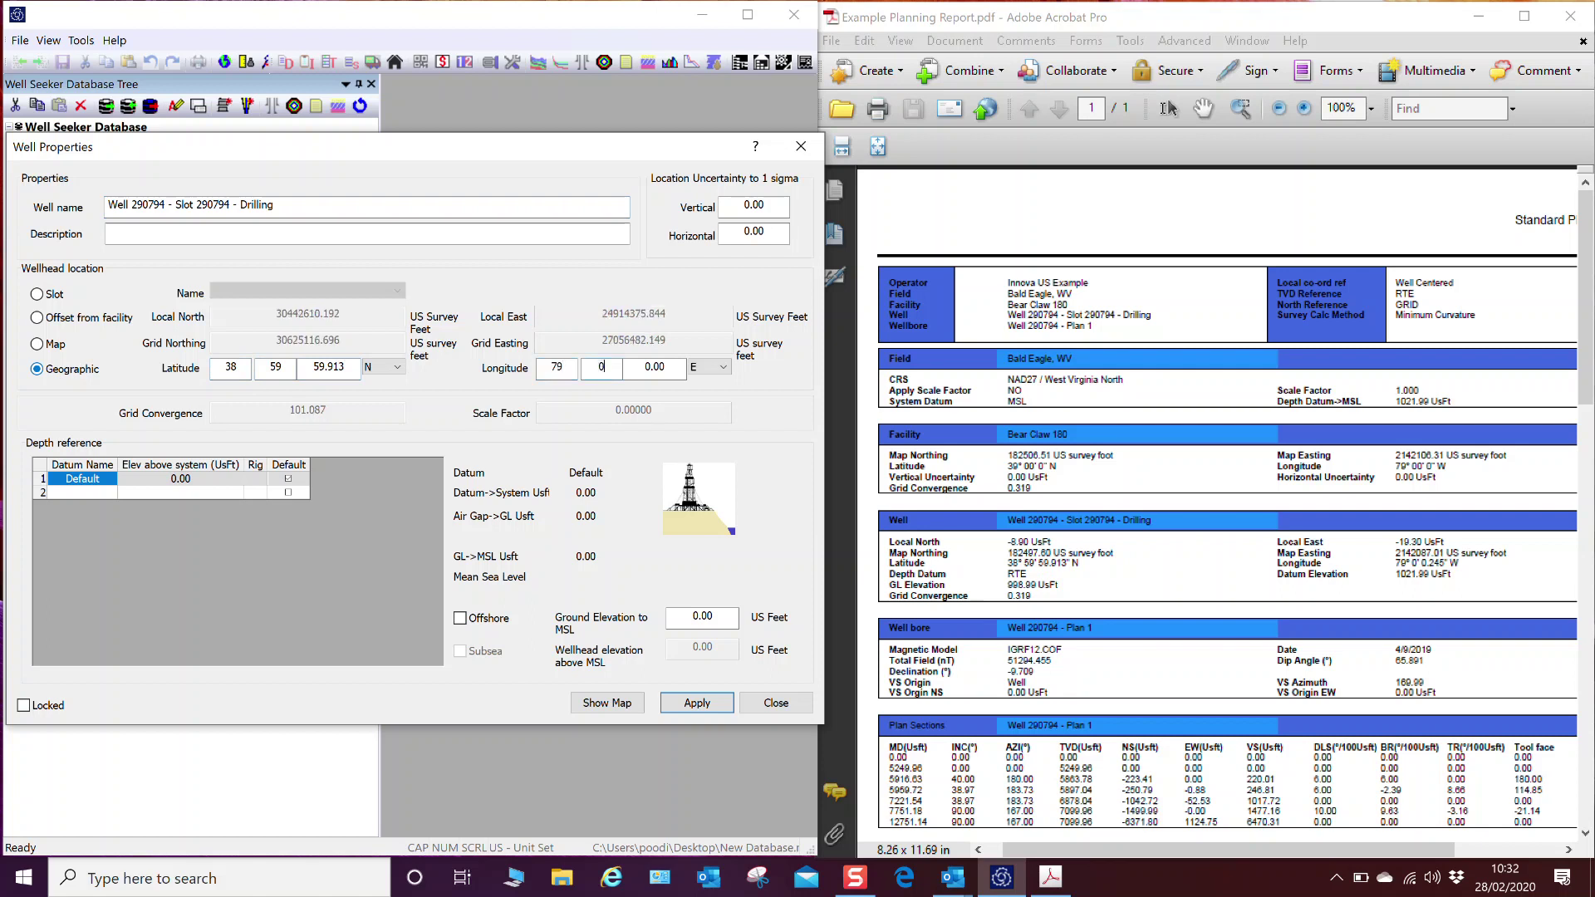
{"action": "key", "text": "Tab"}
{"action": "type", "text": "0.245"}
{"action": "left_click", "coordinate": [724, 368]}
{"action": "left_click", "coordinate": [722, 393]}
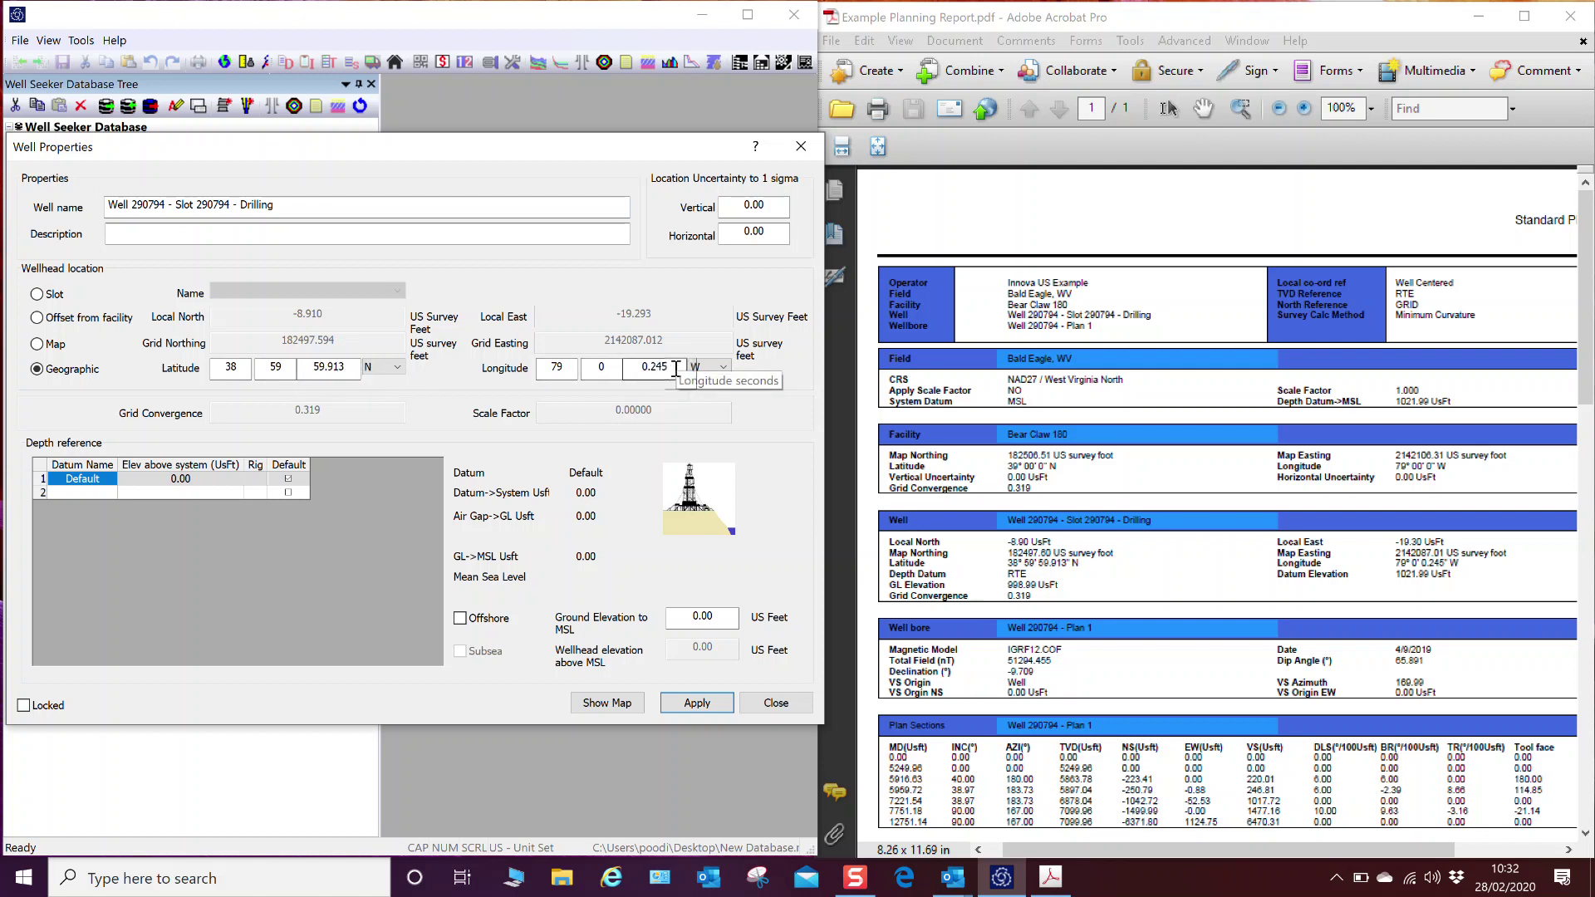
- Use map coordinates with Grid Northing 182497.6 and Grid Easting 2142087.01
{"action": "left_click", "coordinate": [41, 349]}
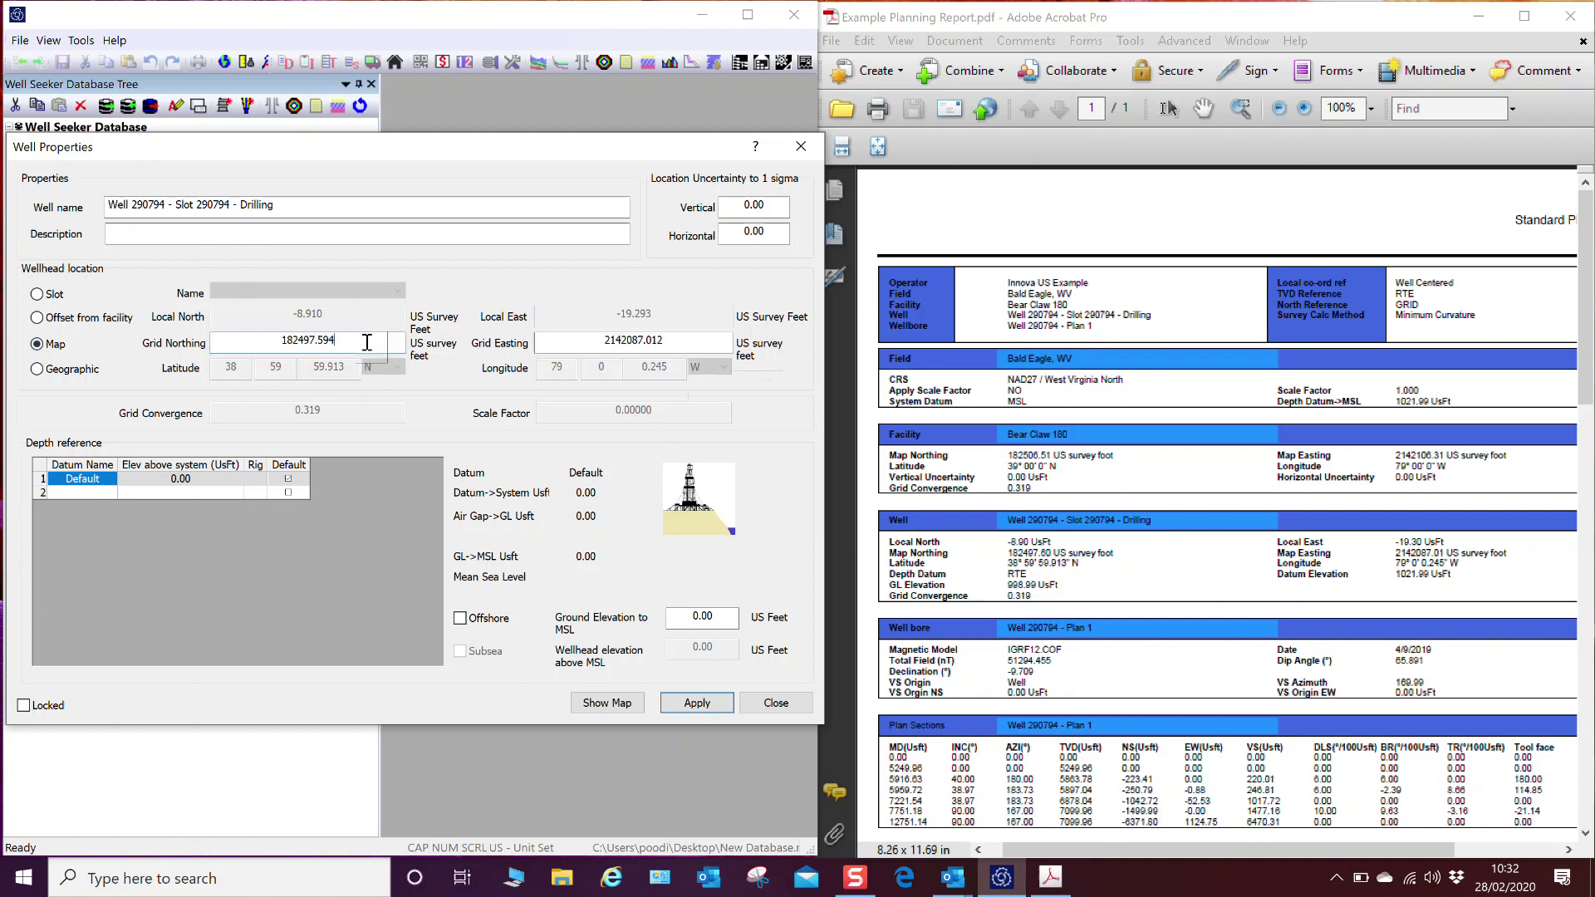
{"action": "left_click_drag", "start_coordinate": [336, 340], "coordinate": [325, 341]}
{"action": "type", "text": "6"}
{"action": "left_click_drag", "start_coordinate": [664, 341], "coordinate": [647, 340]}
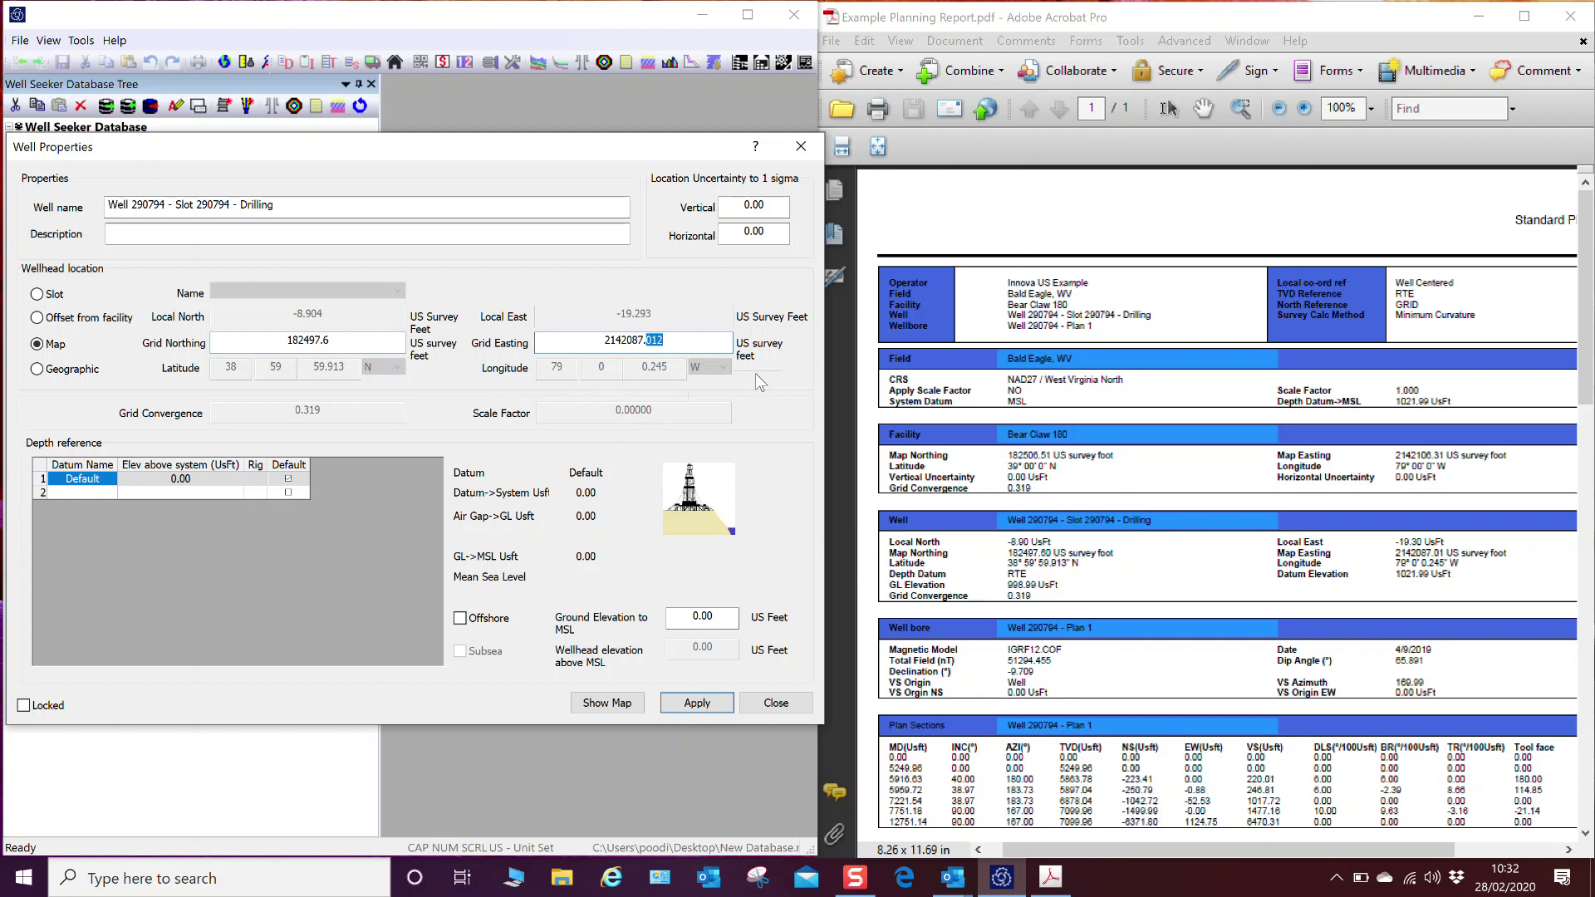
{"action": "type", "text": "01"}
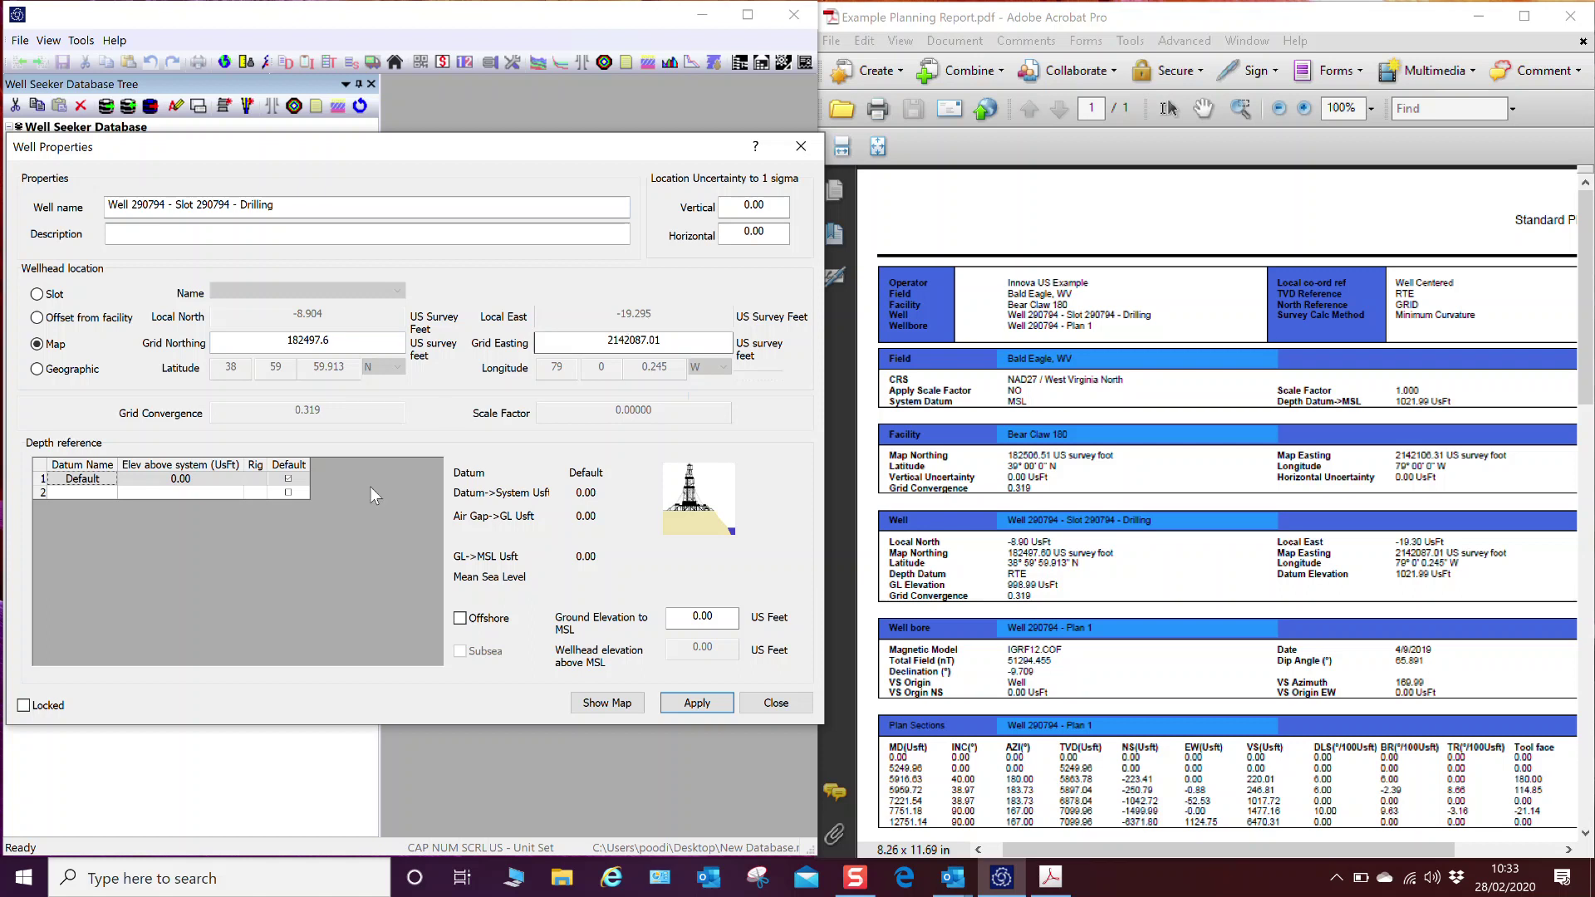
{"action": "left_click", "coordinate": [86, 490]}
- Add an RTE depth datum at elevation 1021.99 and make it the default
{"action": "left_click", "coordinate": [101, 492]}
{"action": "type", "text": "RTE"}
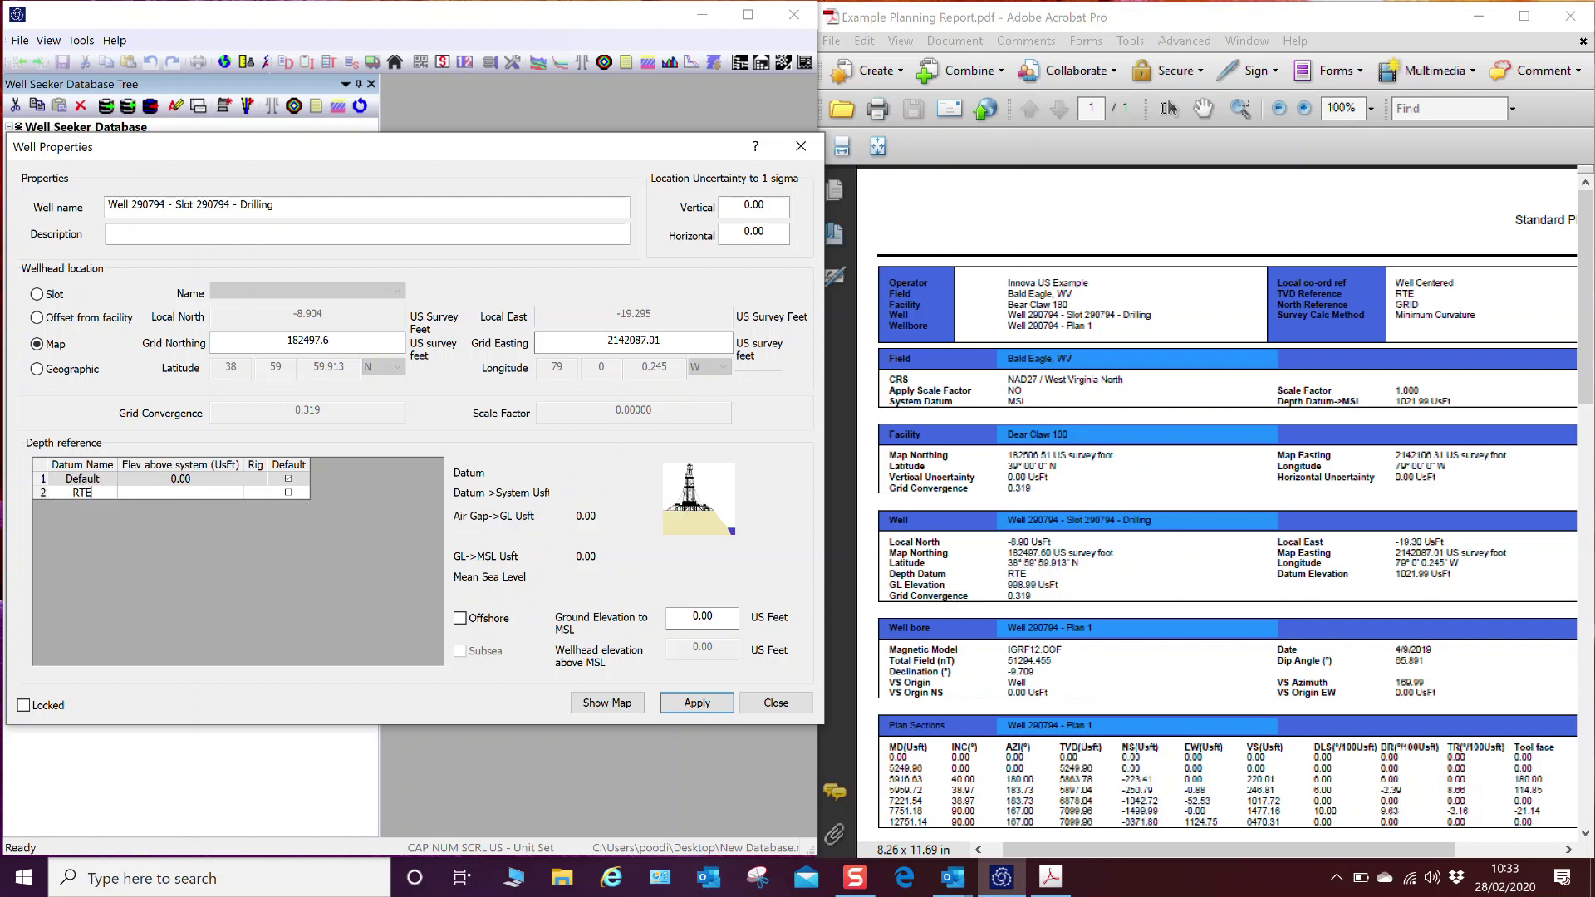
{"action": "key", "text": "Tab"}
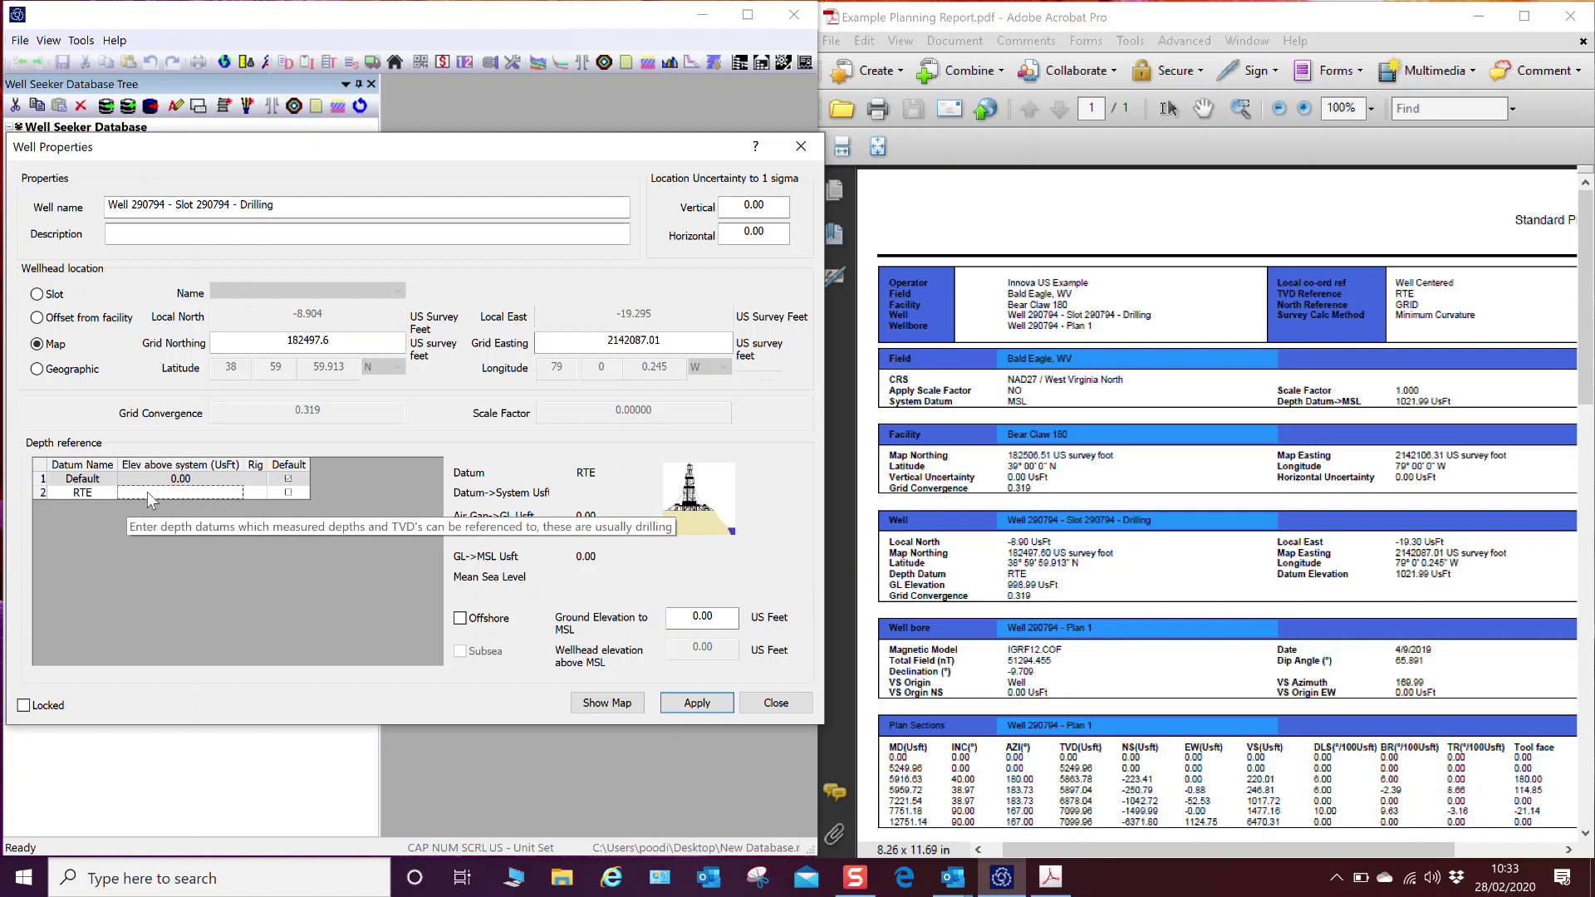
{"action": "type", "text": "1021"}
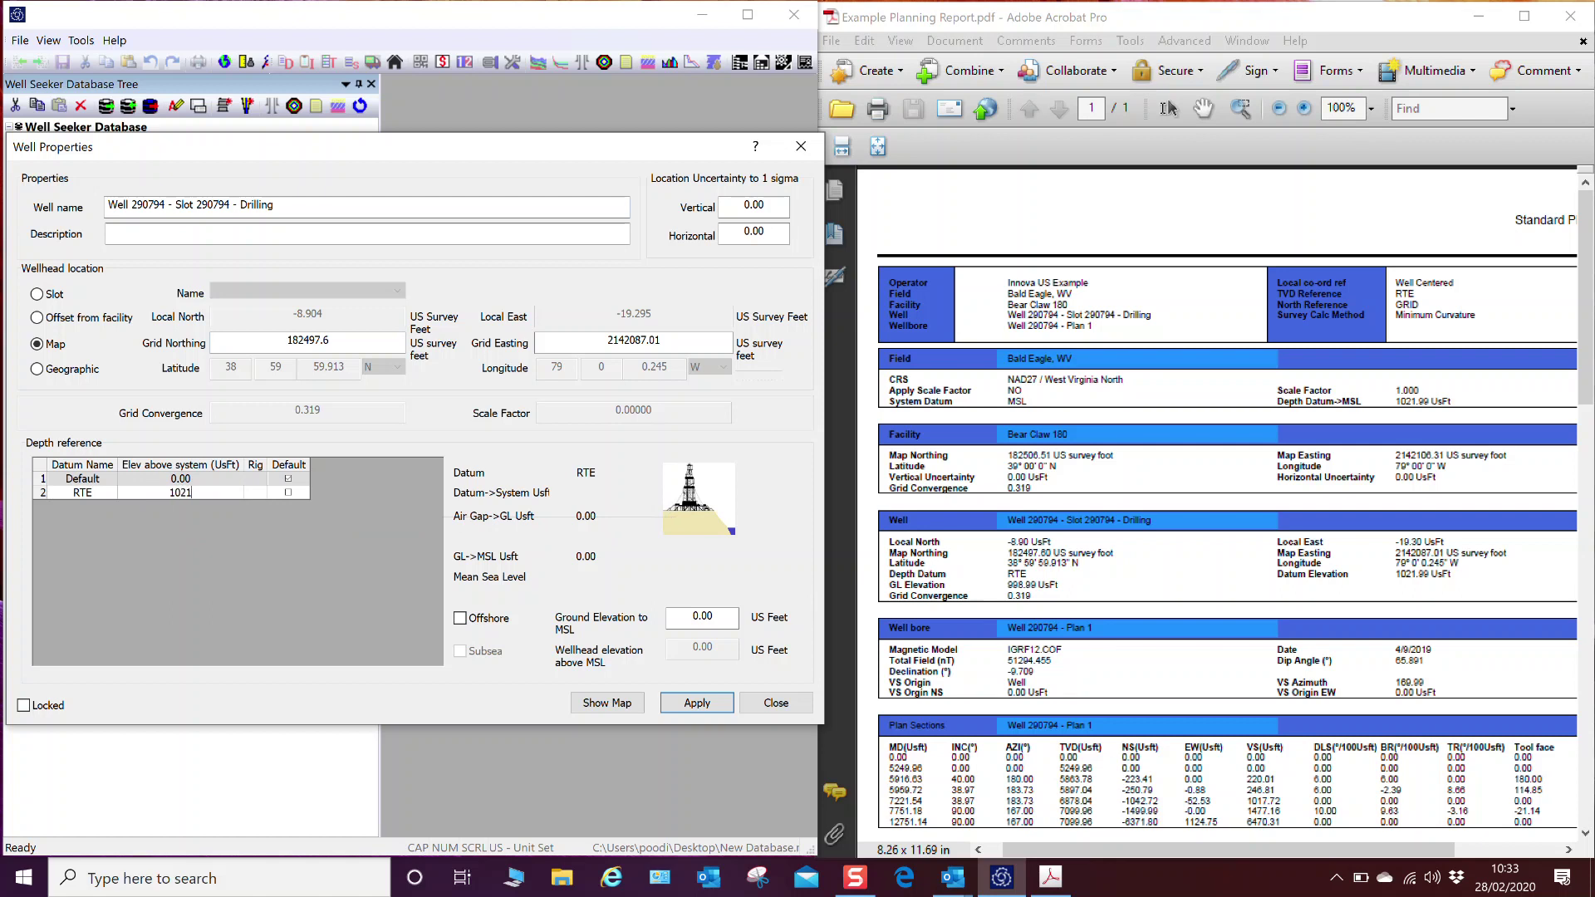
{"action": "type", "text": ".99"}
{"action": "key", "text": "Tab"}
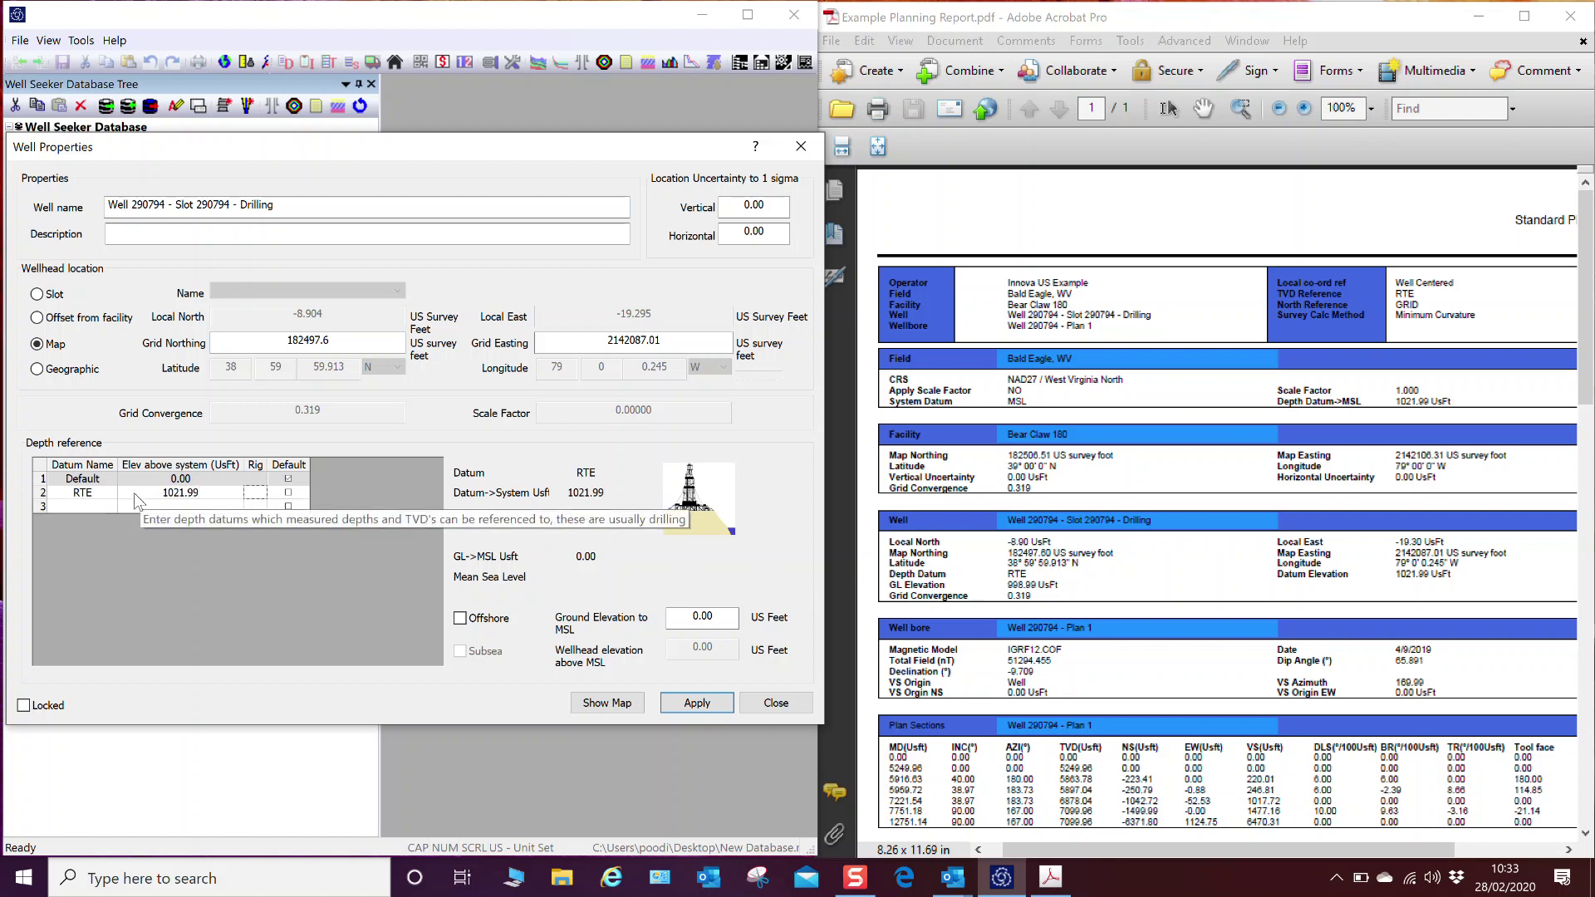
{"action": "left_click", "coordinate": [289, 493]}
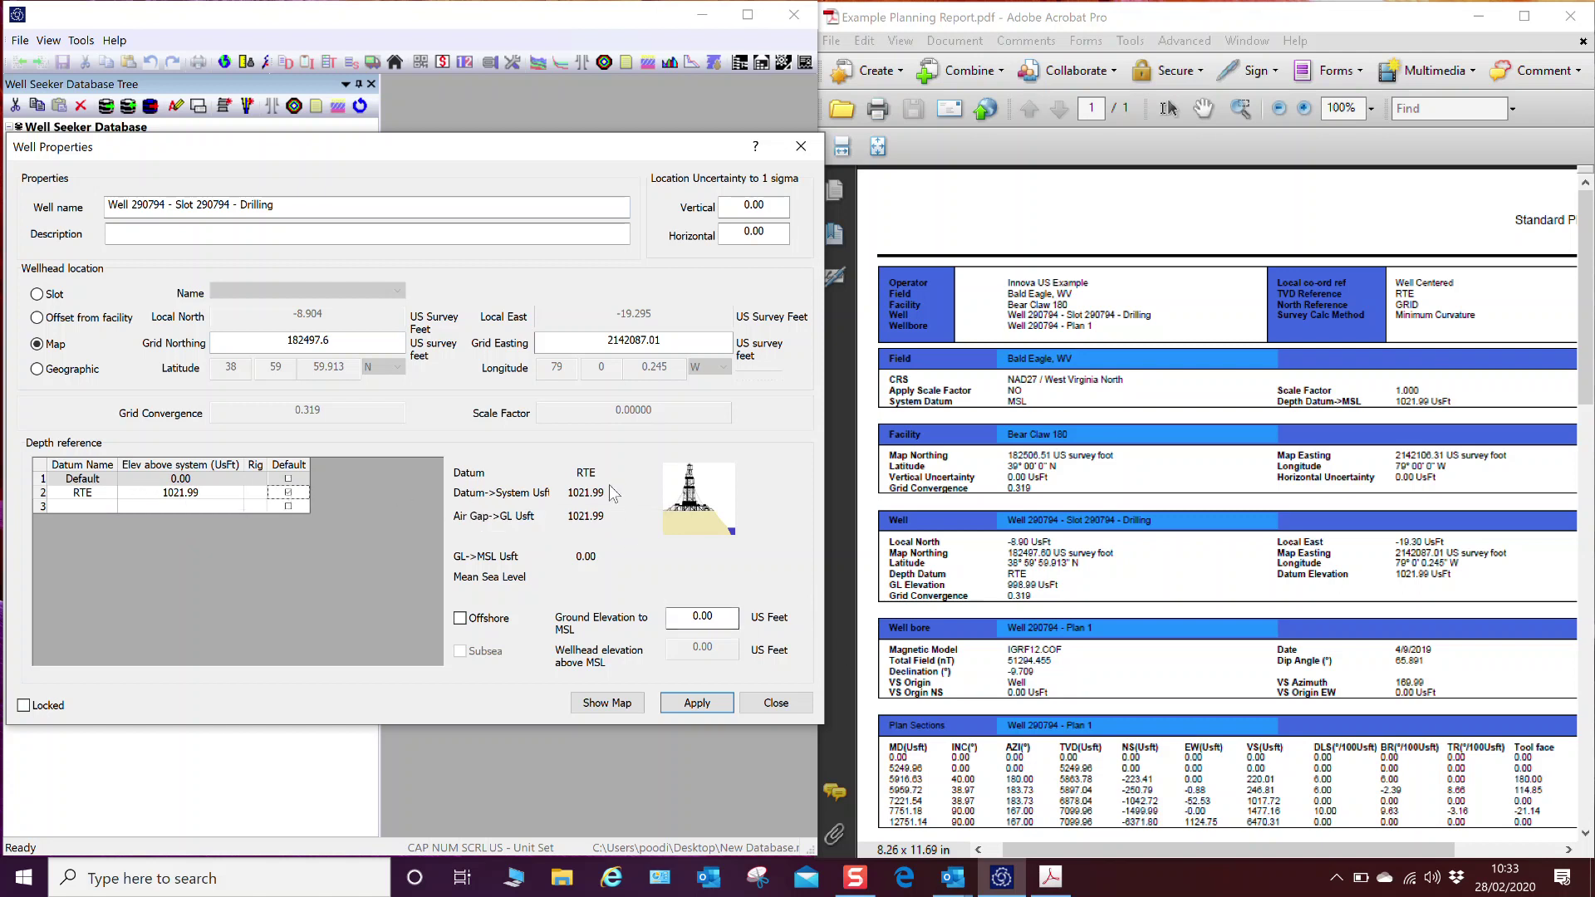
- Set ground elevation to 998.99 and close the well properties
{"action": "left_click", "coordinate": [702, 616]}
{"action": "type", "text": "998.99"}
{"action": "left_click", "coordinate": [777, 704]}
- Open the Properties dialog for New Plan from the database tree
{"action": "left_click", "coordinate": [108, 212]}
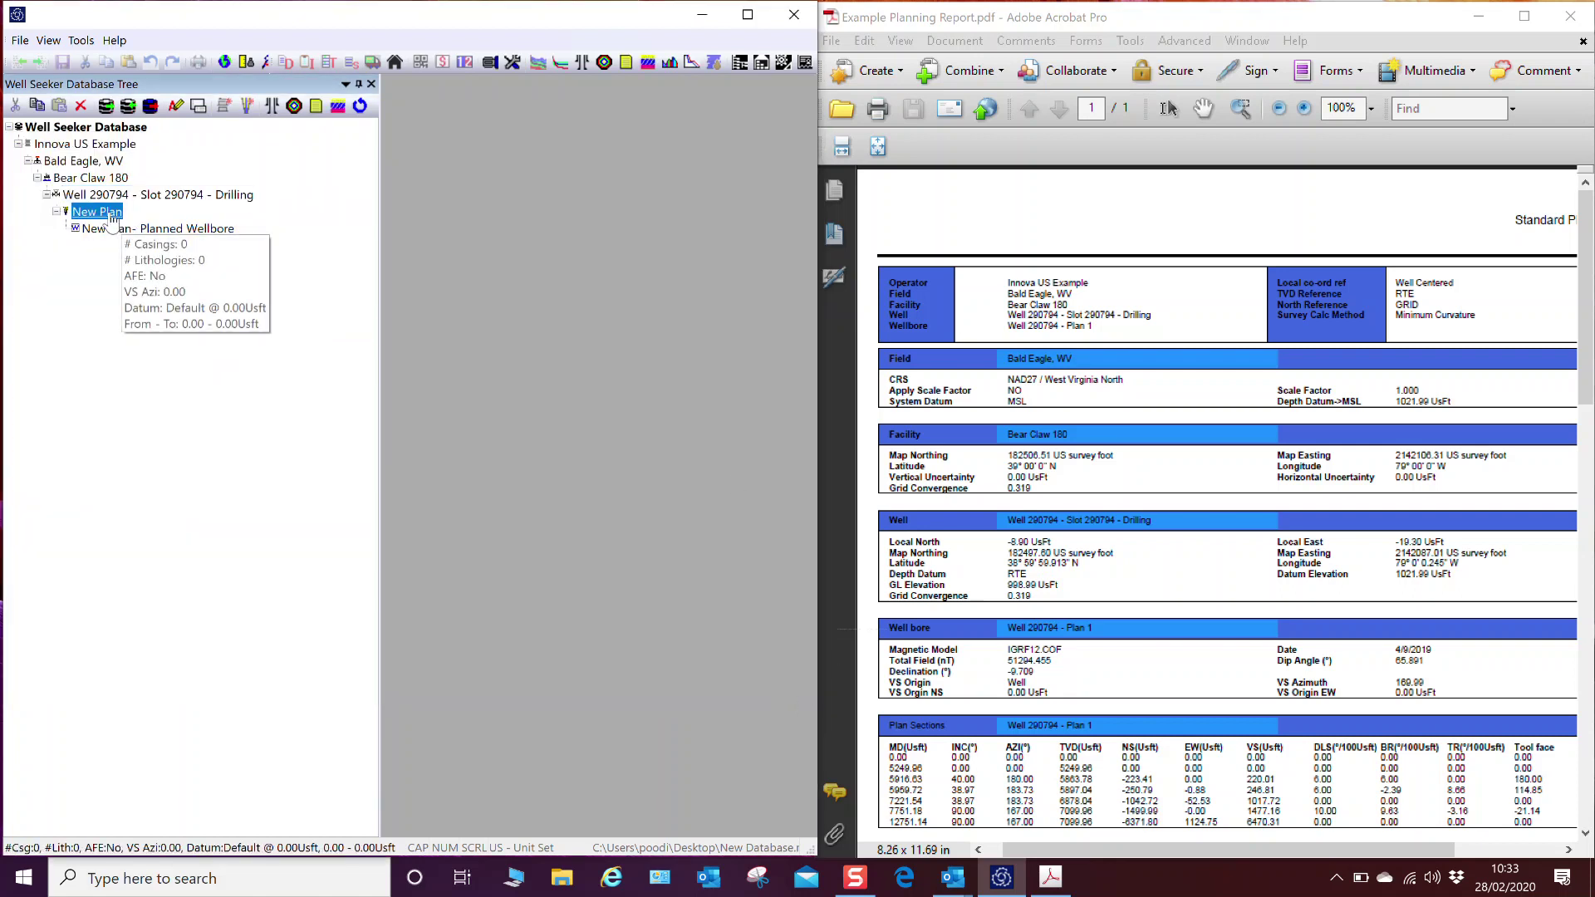
{"action": "right_click", "coordinate": [116, 217]}
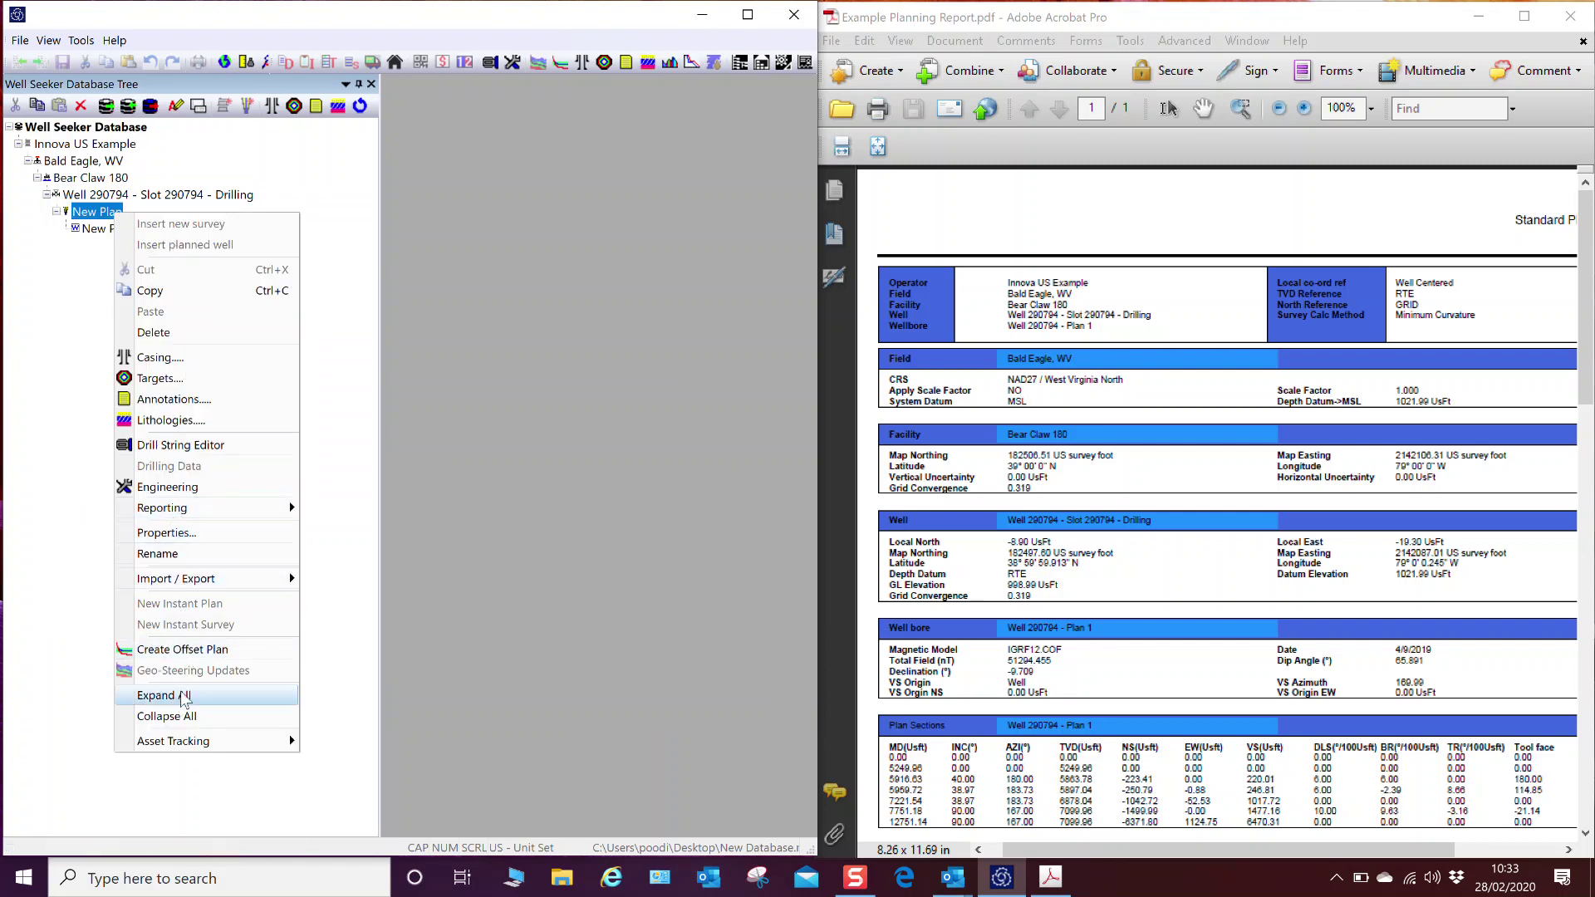
{"action": "left_click", "coordinate": [187, 538]}
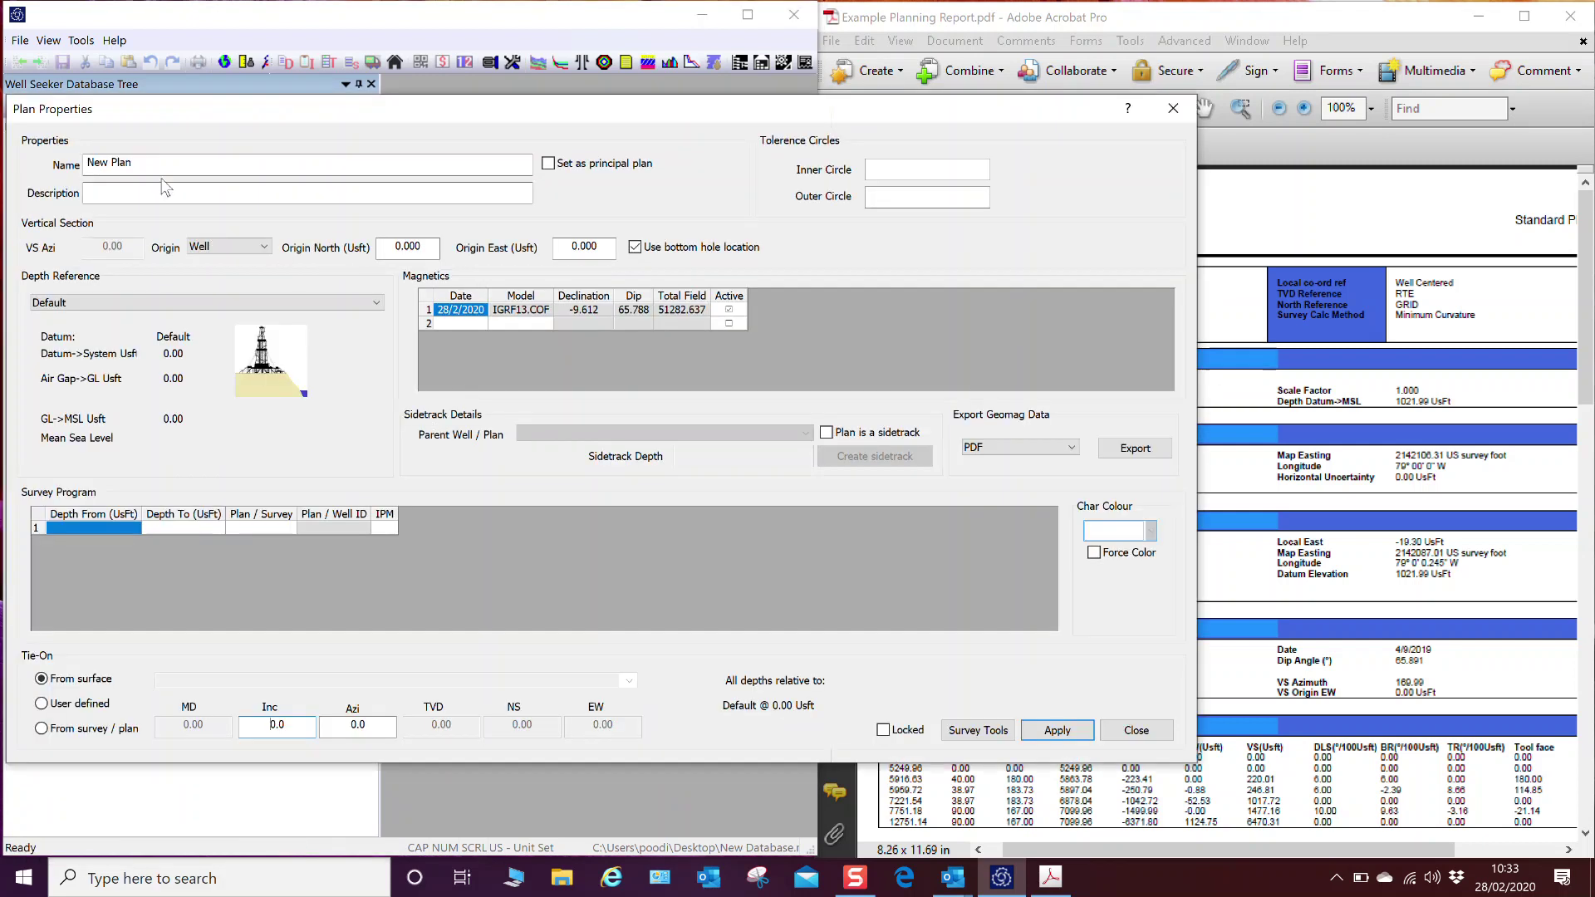
- Arrange the properties dialog beside the PDF report and delete the 'New Plan' name
{"action": "left_click_drag", "start_coordinate": [1002, 108], "coordinate": [978, 16]}
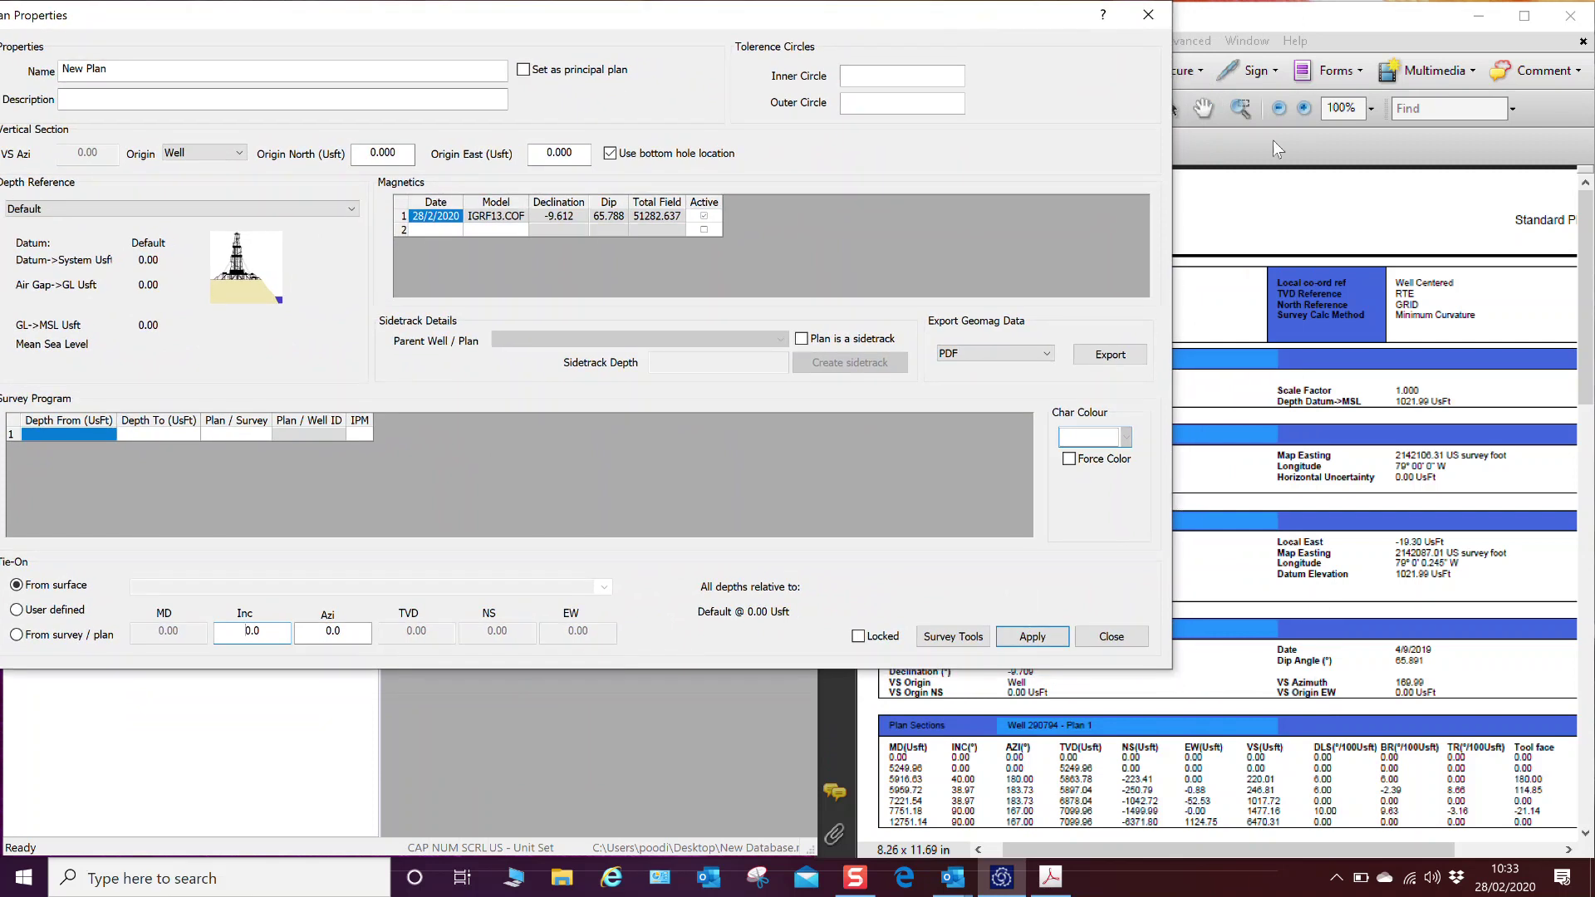
{"action": "left_click_drag", "start_coordinate": [1285, 34], "coordinate": [1520, 0]}
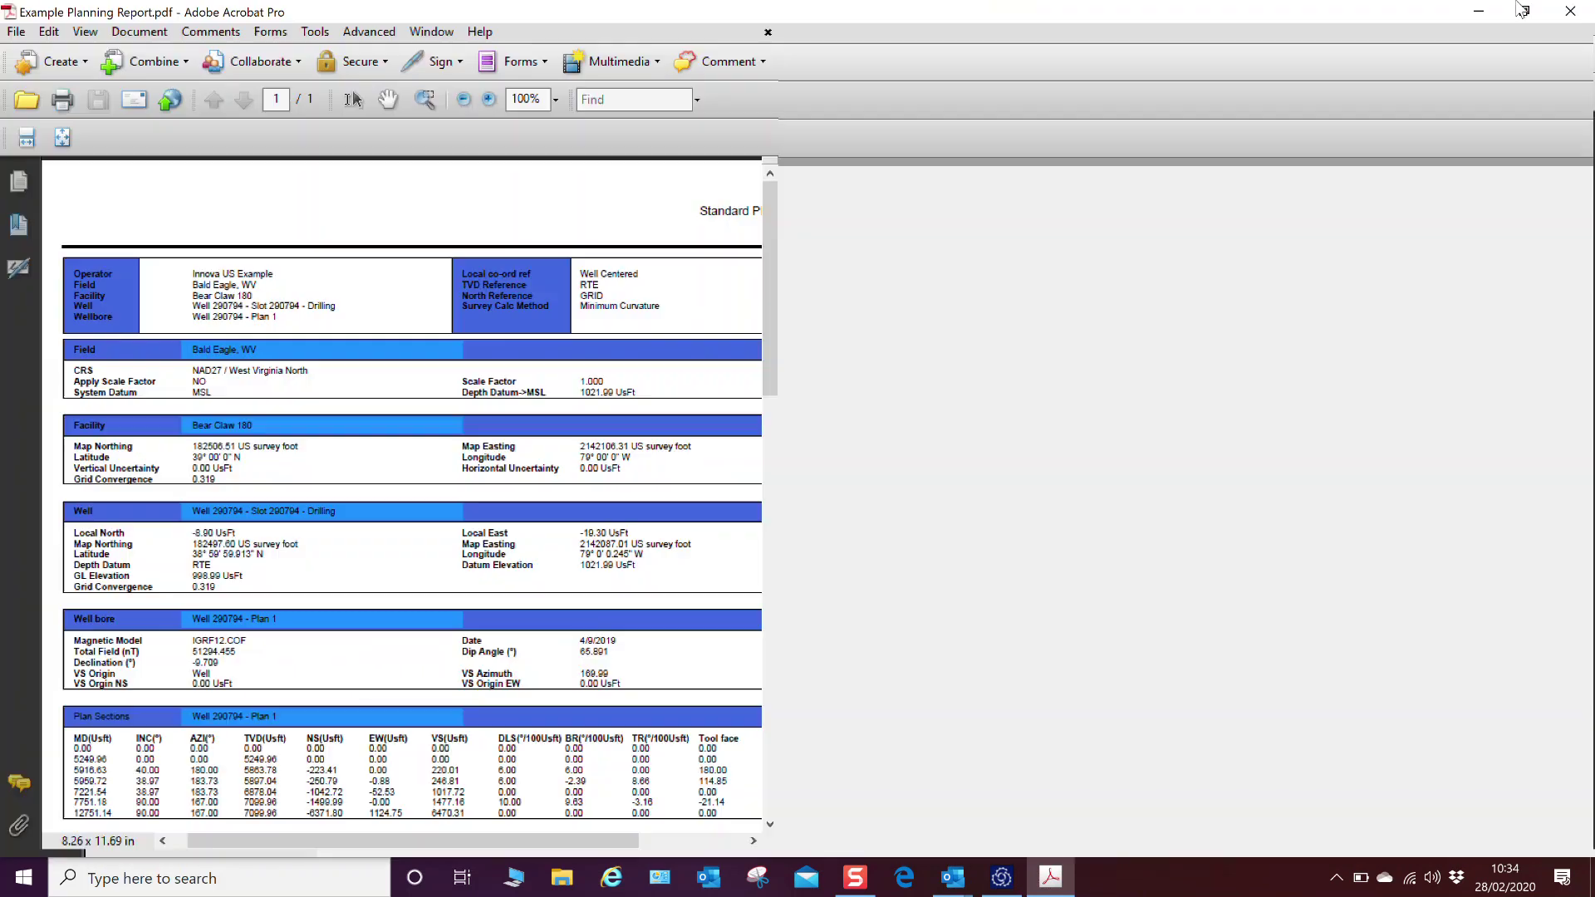
{"action": "left_click", "coordinate": [1525, 11]}
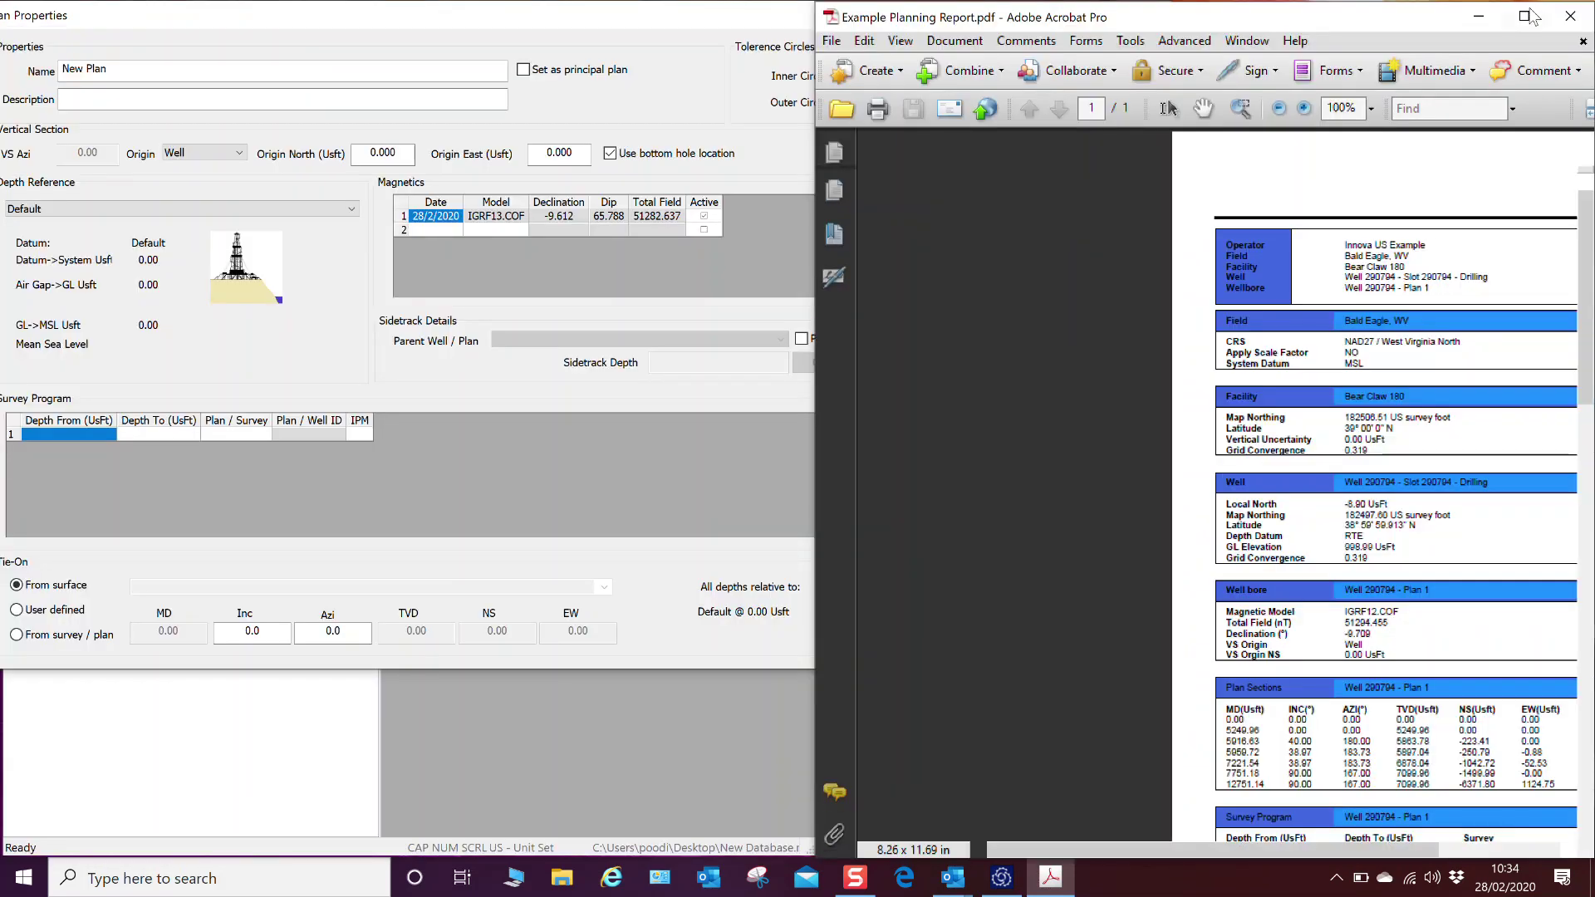
{"action": "left_click", "coordinate": [636, 29]}
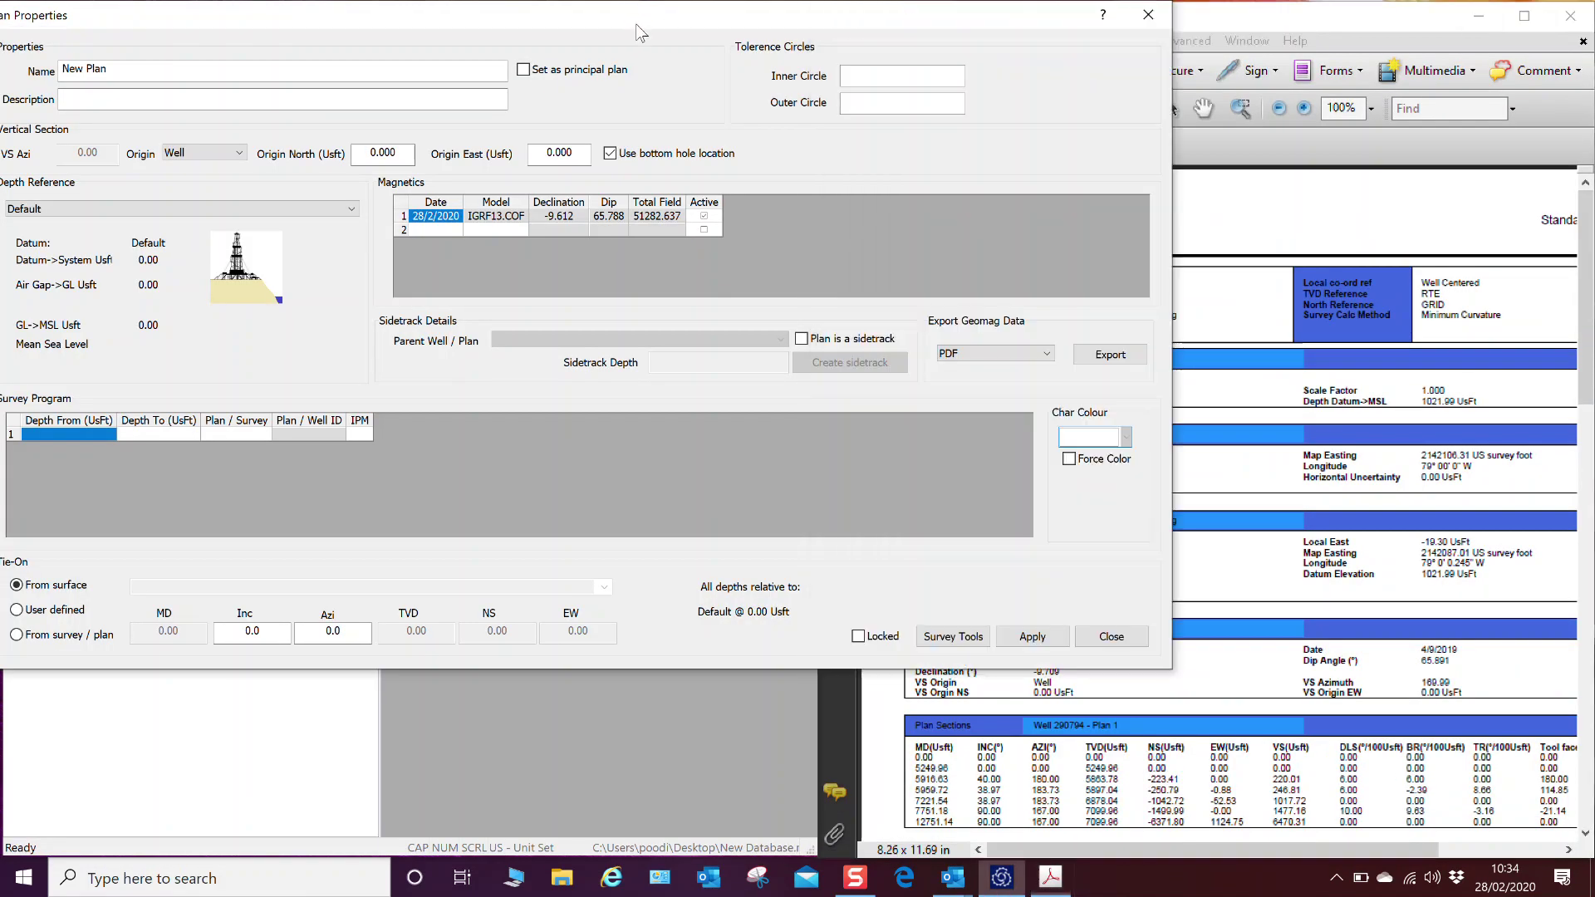
{"action": "scroll", "coordinate": [1230, 665], "scroll_direction": "down", "scroll_amount": 1}
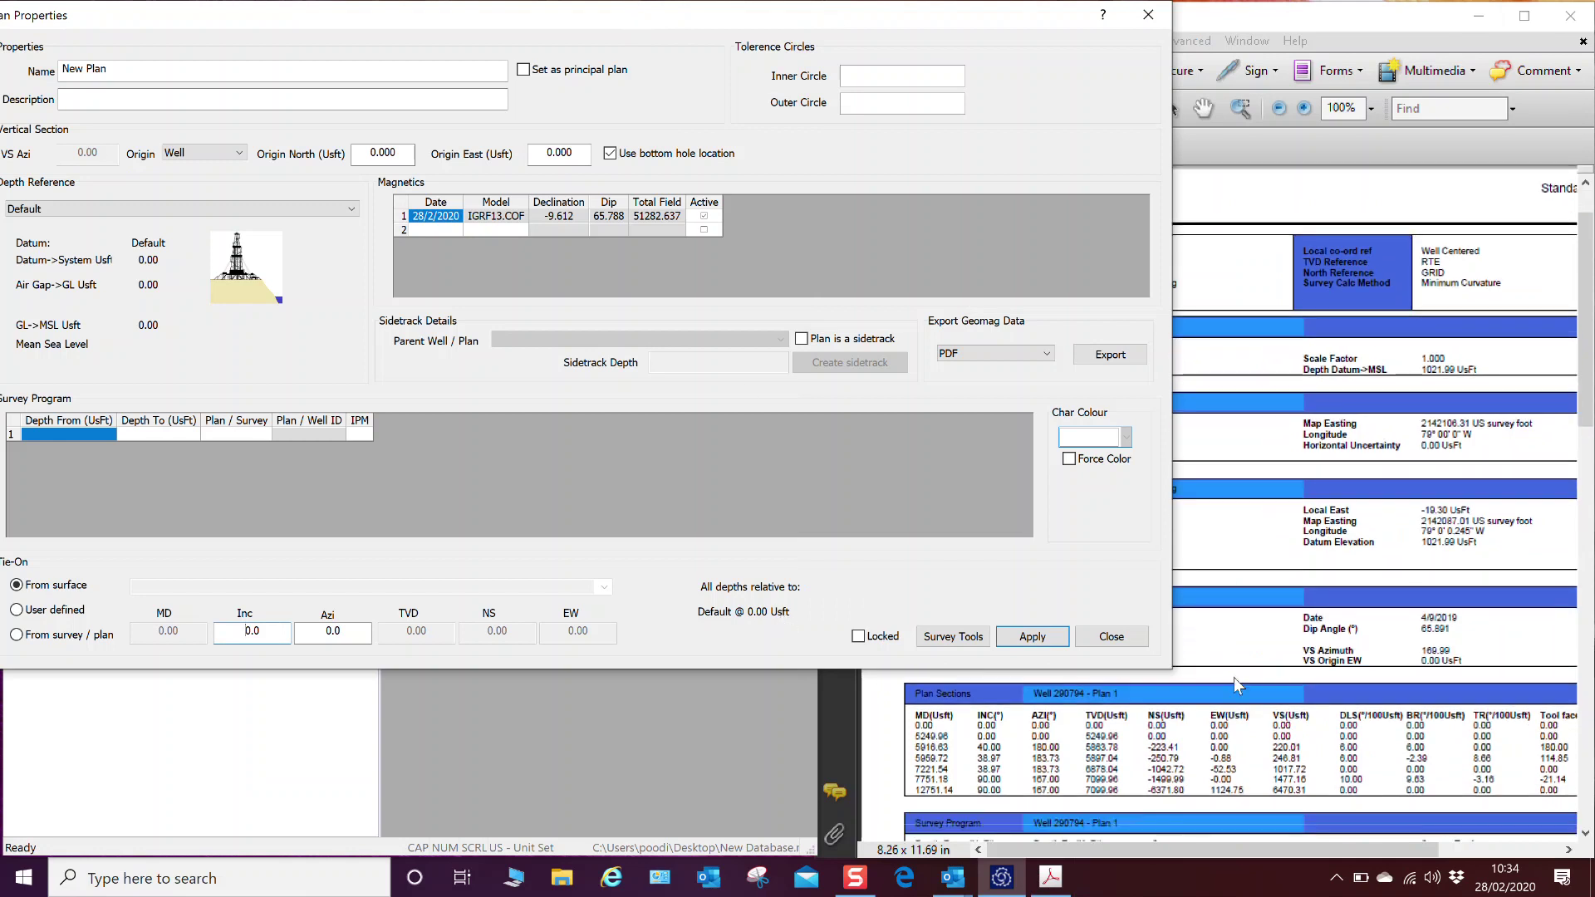
{"action": "scroll", "coordinate": [1242, 690], "scroll_direction": "up", "scroll_amount": 1}
{"action": "left_click_drag", "start_coordinate": [1429, 16], "coordinate": [1429, 111]}
{"action": "left_click", "coordinate": [999, 34]}
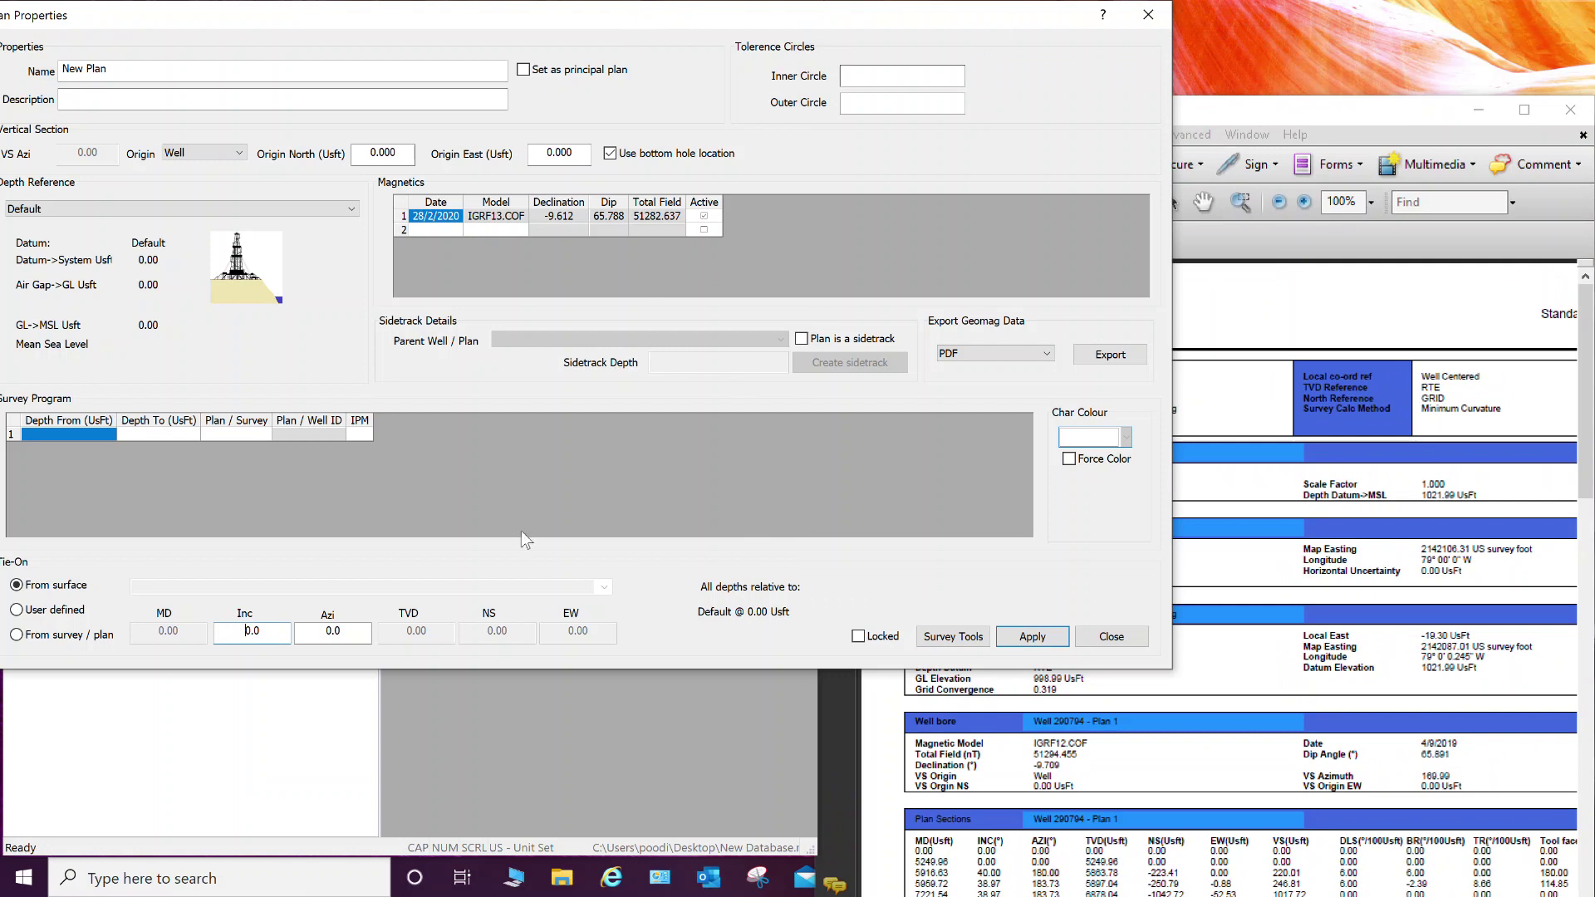
{"action": "left_click_drag", "start_coordinate": [116, 70], "coordinate": [7, 68]}
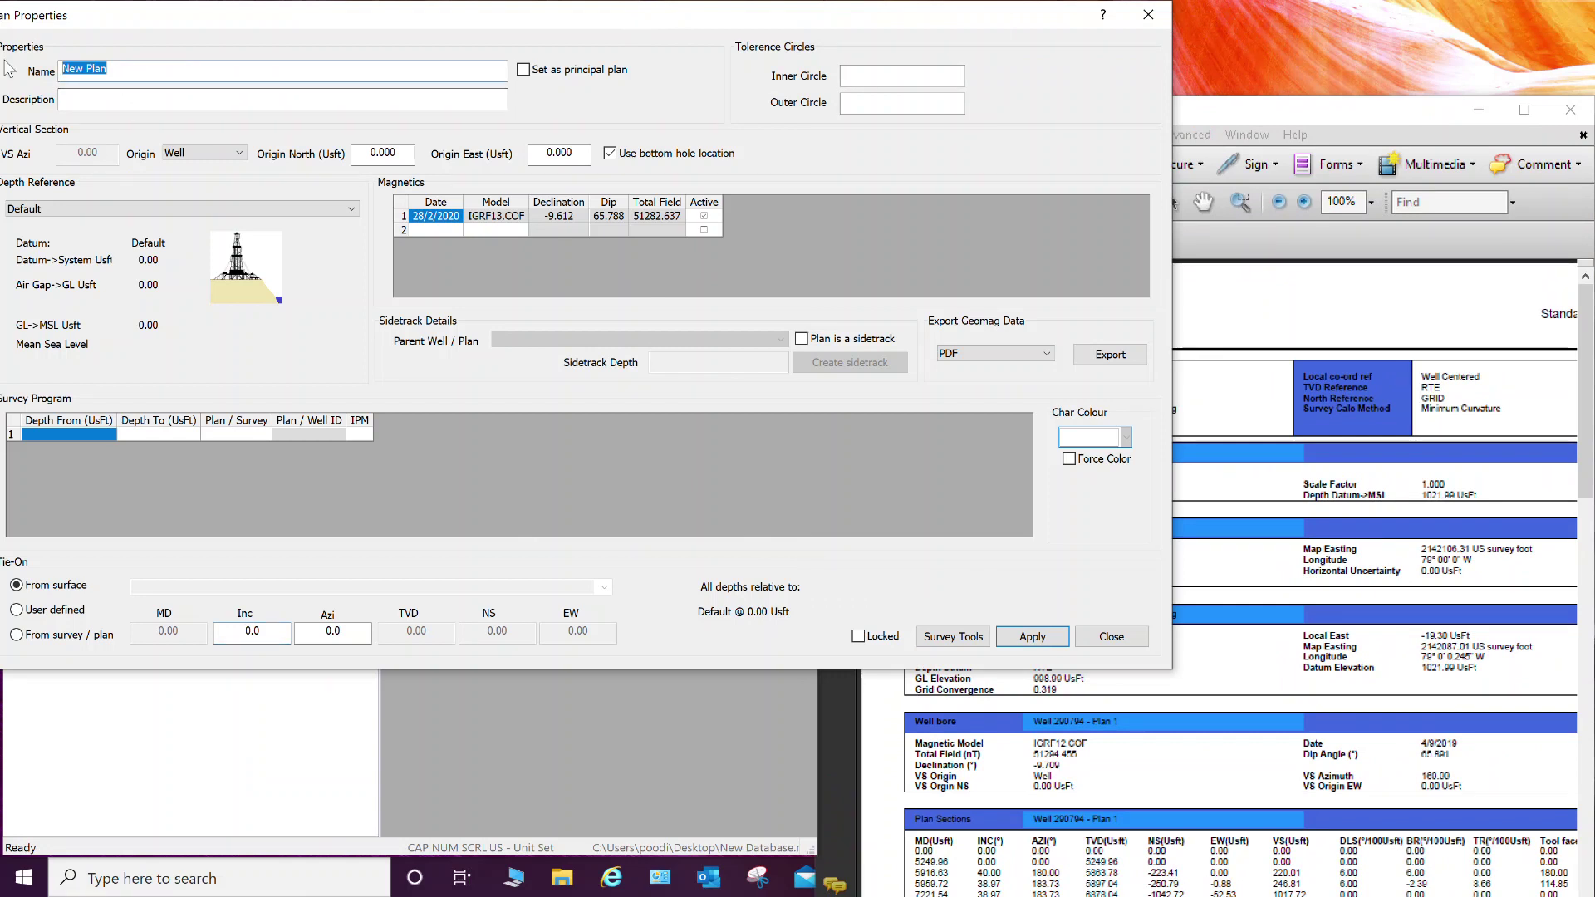
{"action": "key", "text": "BackSpace"}
- Name the plan 'Well 290794 - Plan 1' and find the wellbore date in the report
{"action": "type", "text": "Well 290794 -"}
{"action": "mouse_move", "coordinate": [364, 13]}
{"action": "left_mouse_down"}
{"action": "mouse_move", "coordinate": [416, 18]}
{"action": "mouse_move", "coordinate": [391, 11]}
{"action": "left_mouse_up"}
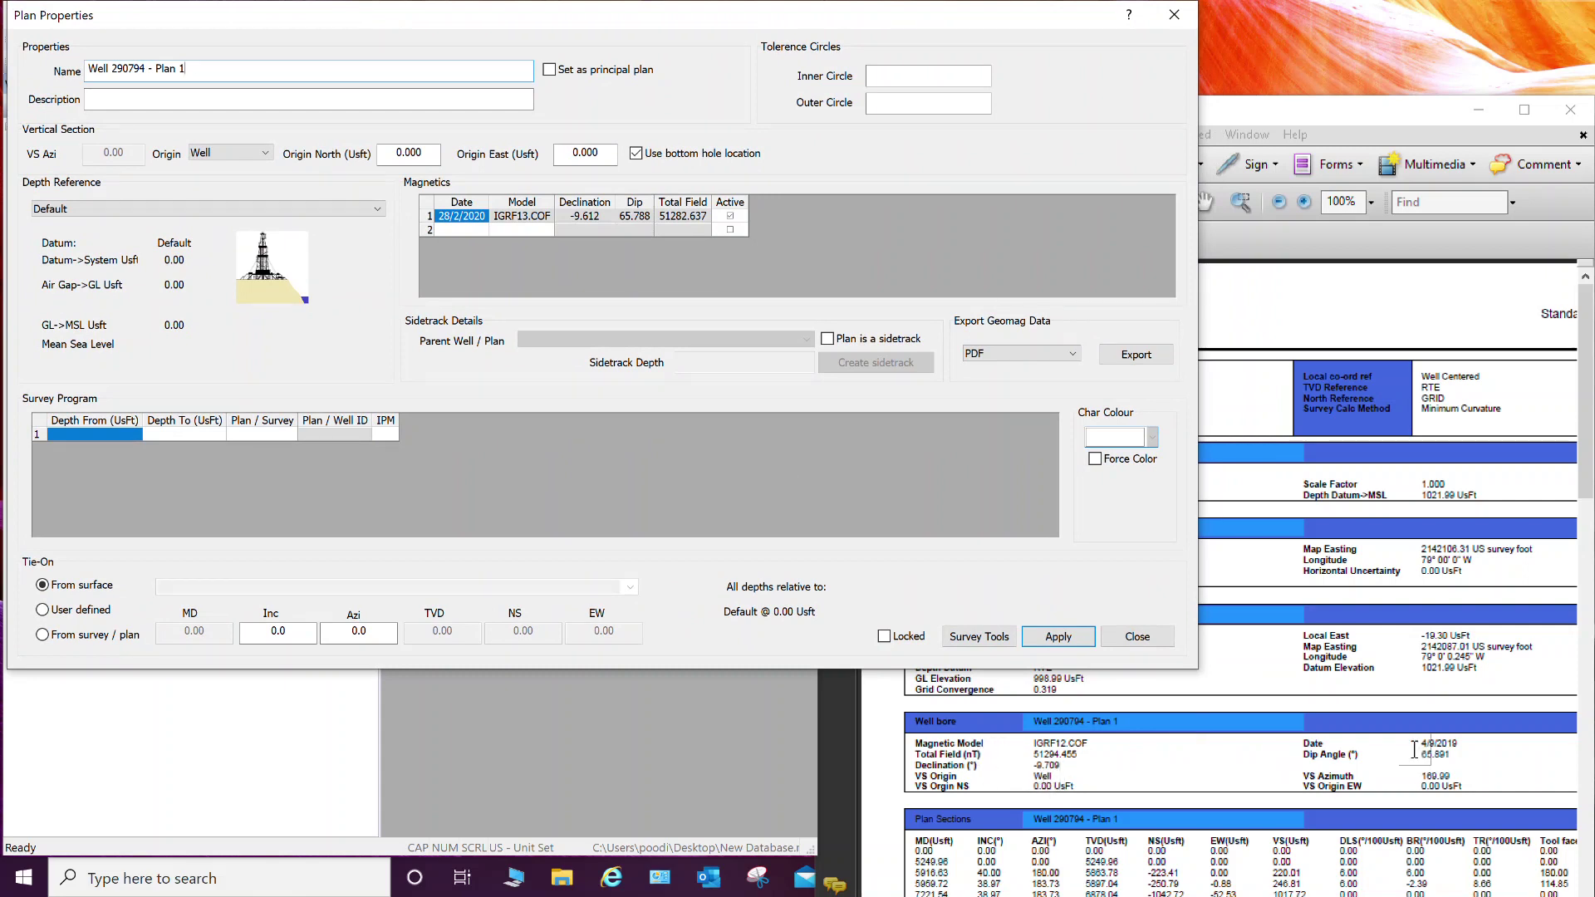
{"action": "left_click_drag", "start_coordinate": [1456, 757], "coordinate": [1438, 740]}
{"action": "mouse_move", "coordinate": [1127, 751]}
{"action": "left_mouse_down"}
{"action": "mouse_move", "coordinate": [1040, 744]}
{"action": "mouse_move", "coordinate": [1106, 747]}
{"action": "left_mouse_up"}
- Add a second magnetics row using the IGRF12.COF model
{"action": "left_click", "coordinate": [544, 229]}
{"action": "left_click", "coordinate": [548, 230]}
{"action": "left_click", "coordinate": [520, 269]}
- Date the second magnetics row 4/9/2019 and mark it active
{"action": "left_click", "coordinate": [470, 229]}
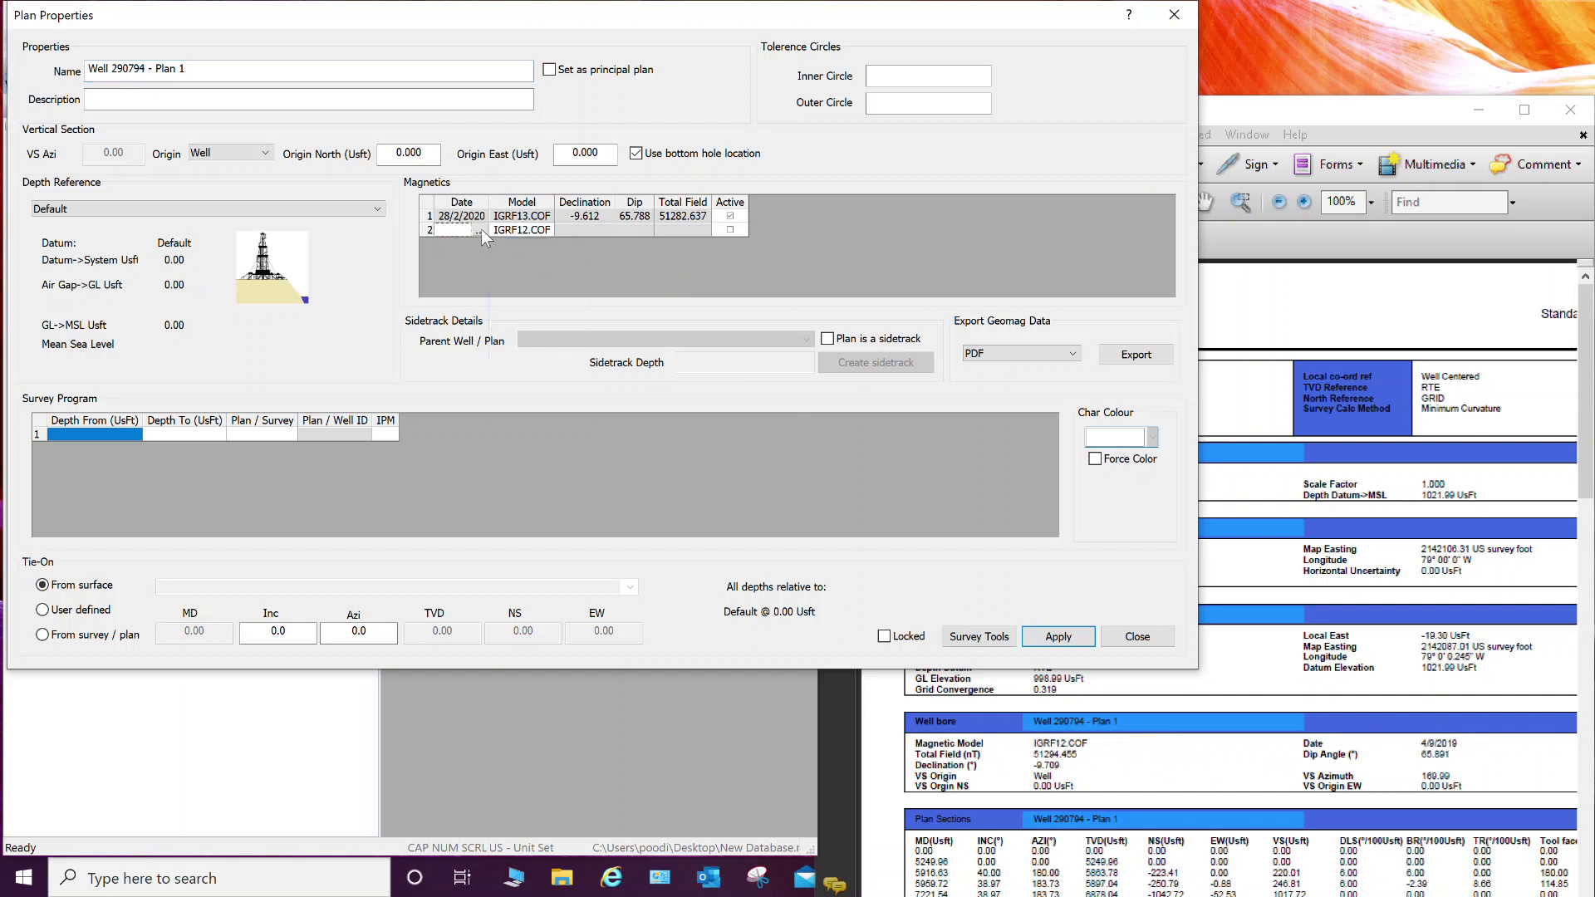
{"action": "left_click", "coordinate": [480, 232]}
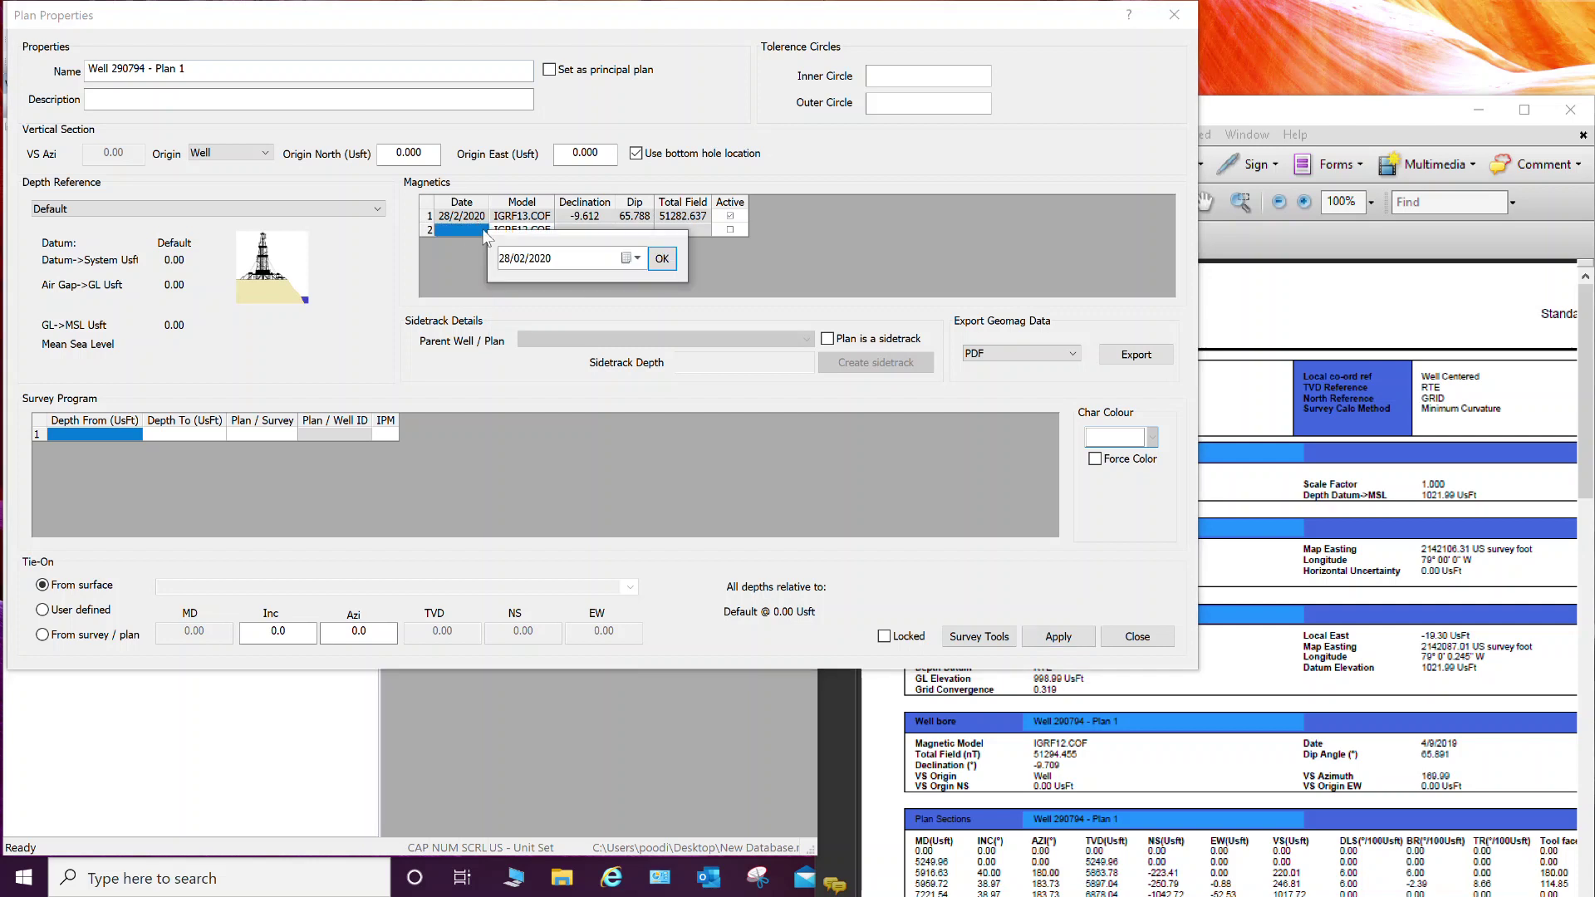
{"action": "left_click", "coordinate": [638, 260]}
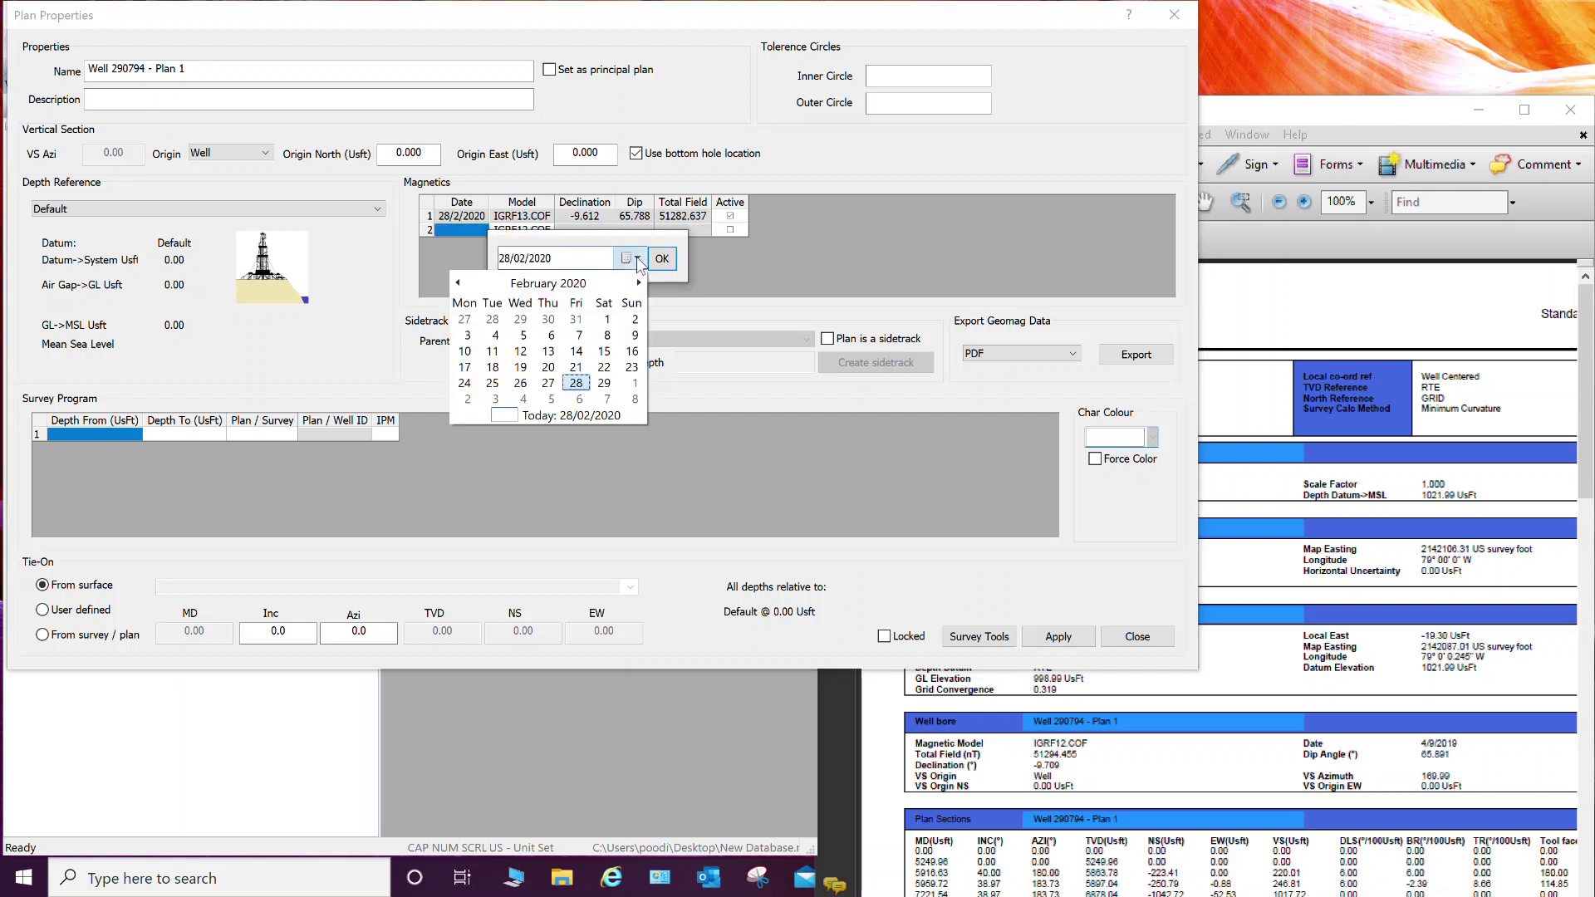
{"action": "left_click", "coordinate": [555, 284]}
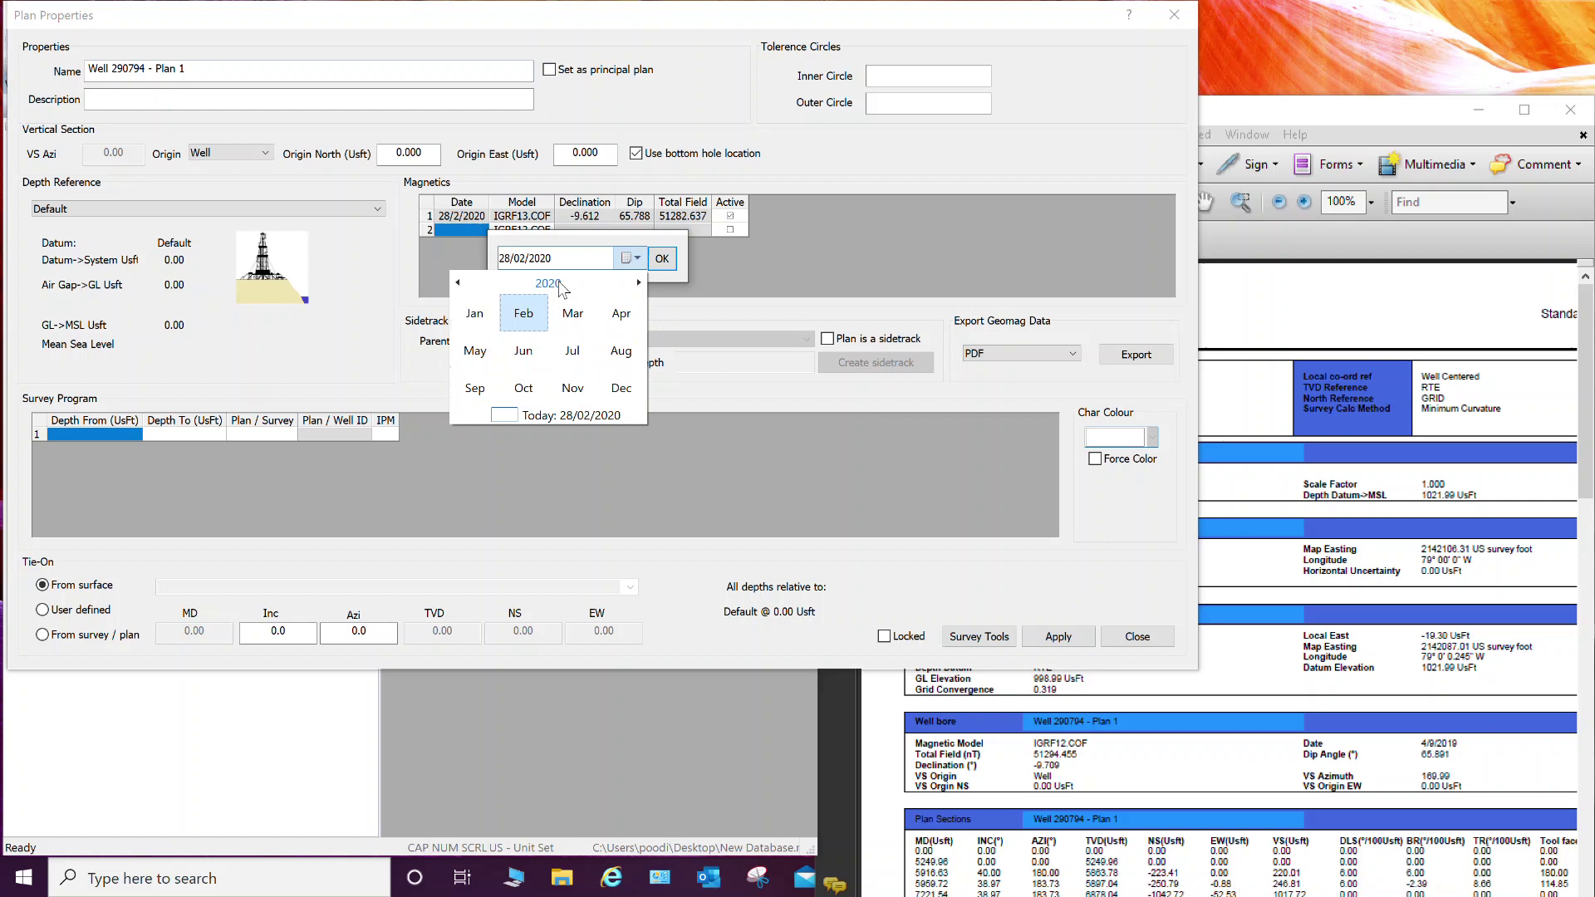
{"action": "left_click", "coordinate": [557, 285]}
{"action": "left_click", "coordinate": [474, 314]}
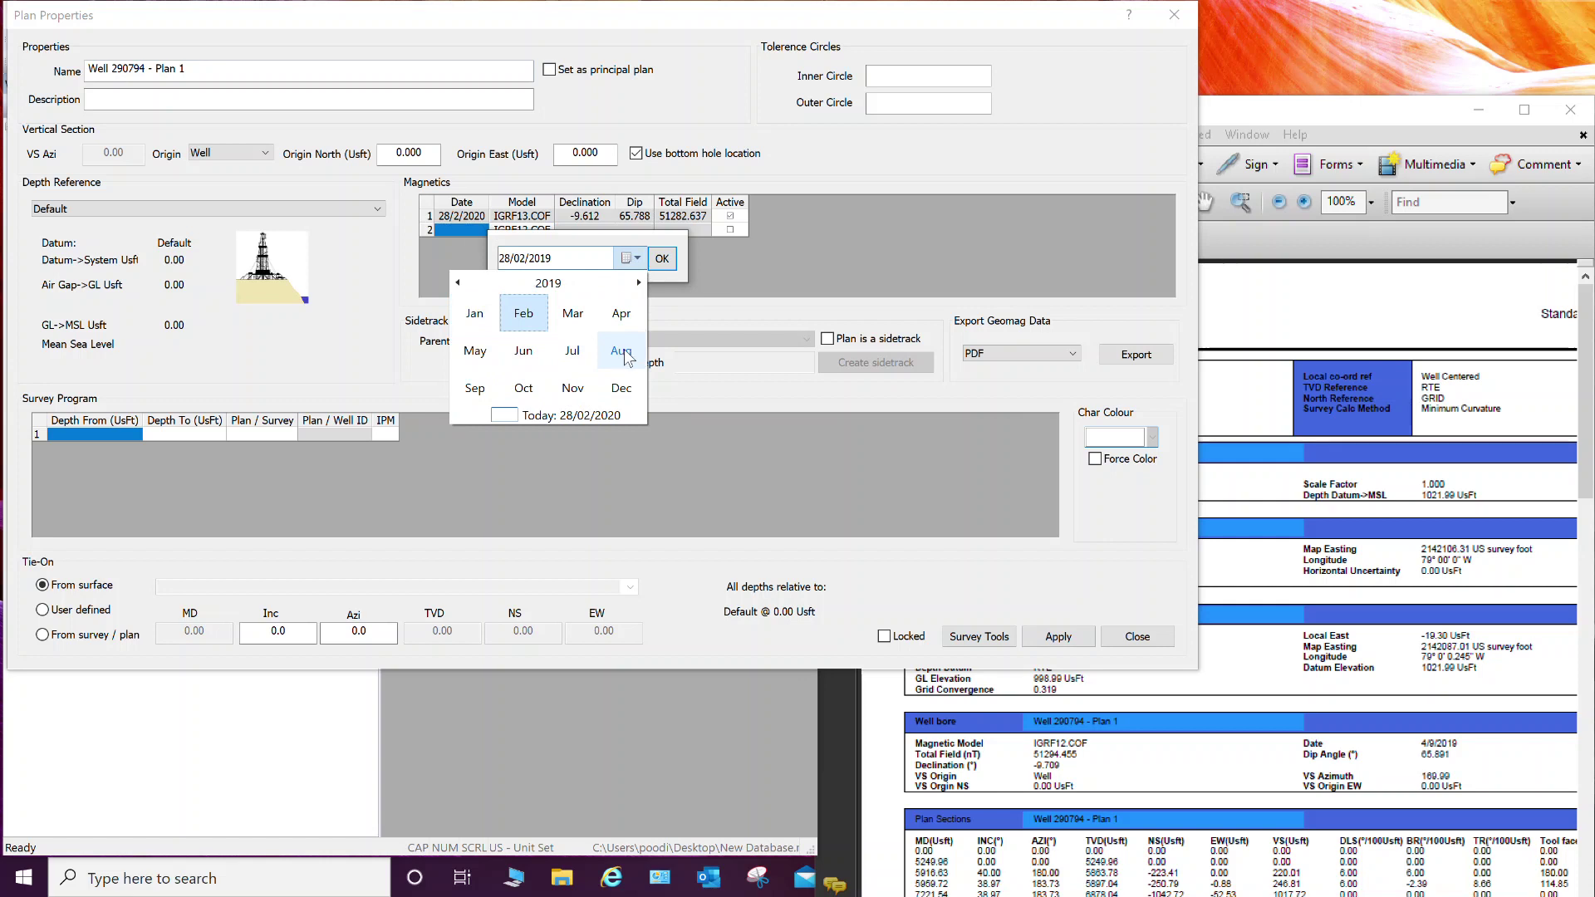
{"action": "left_click", "coordinate": [475, 389]}
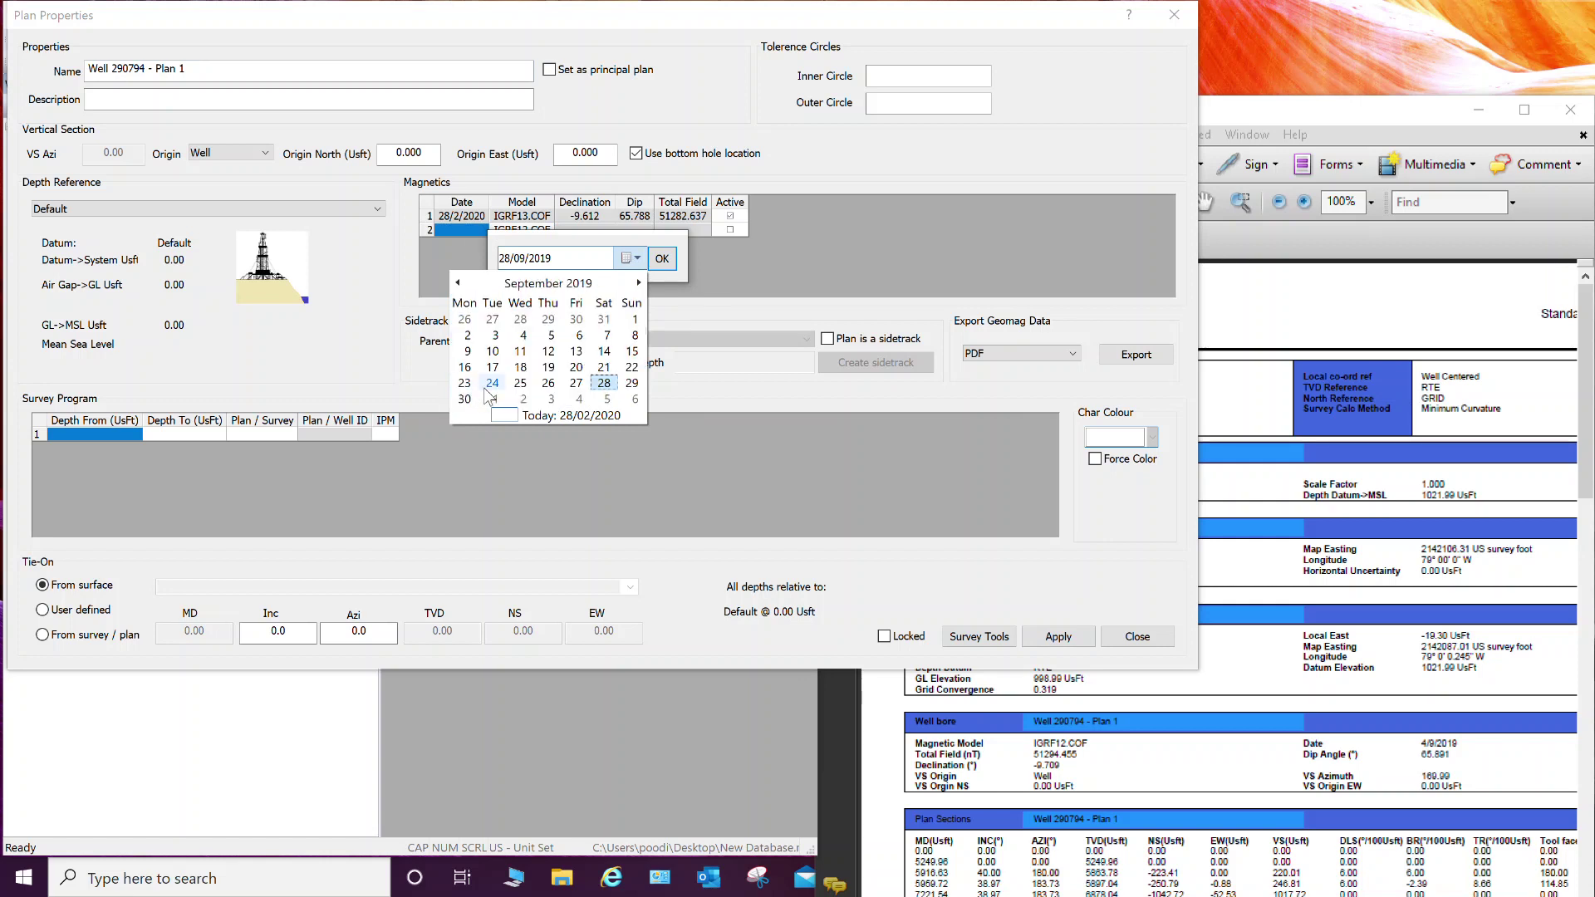
{"action": "left_click", "coordinate": [523, 334]}
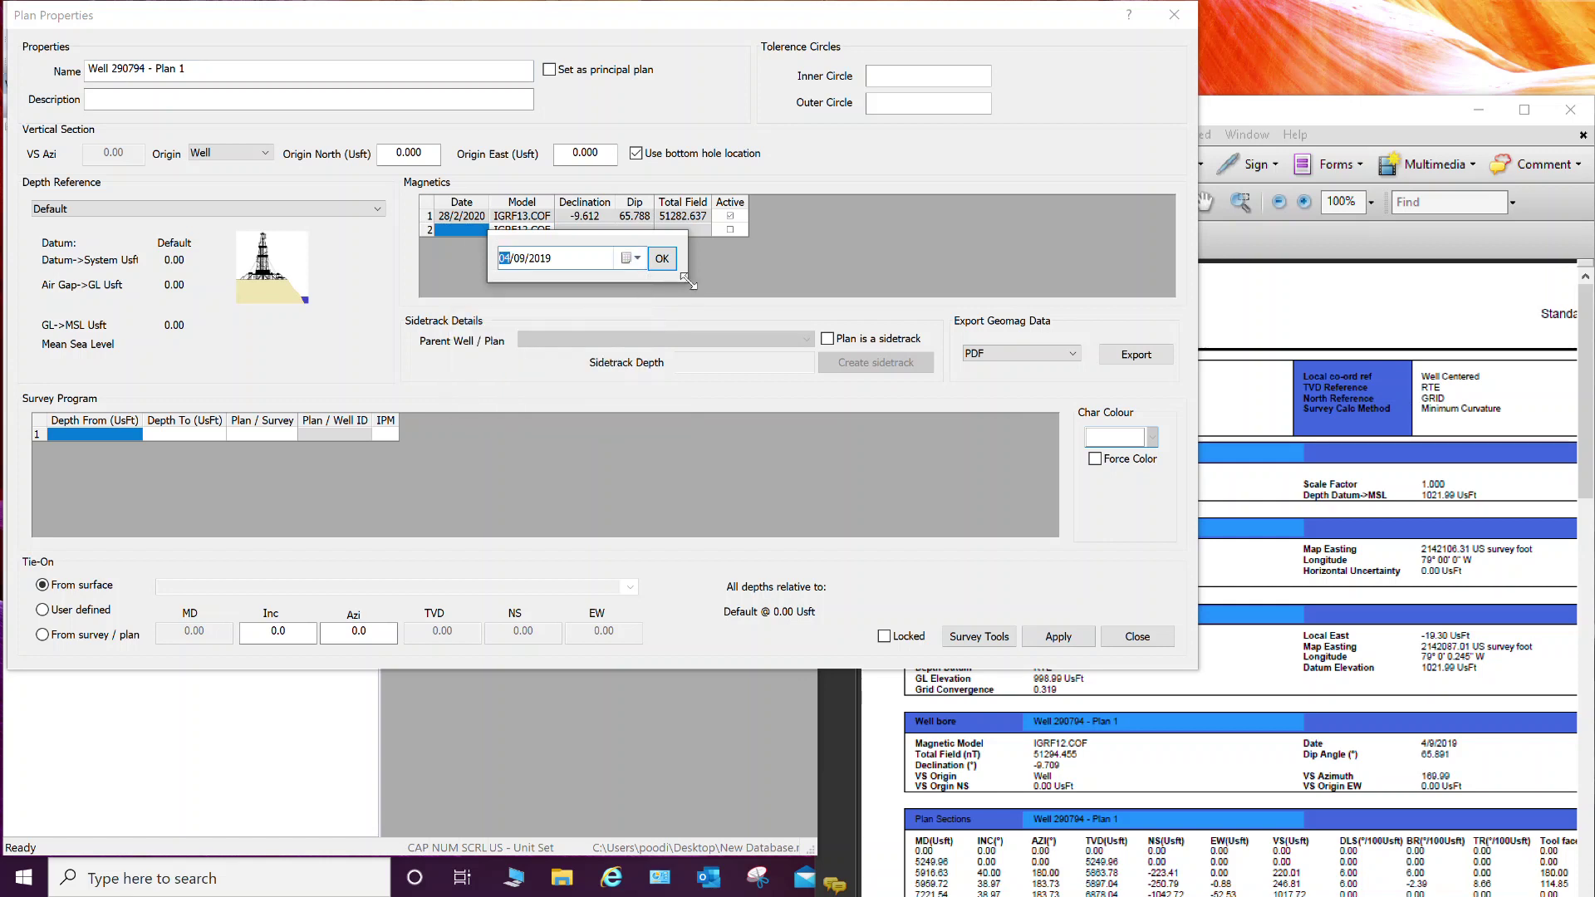
{"action": "left_click", "coordinate": [662, 259]}
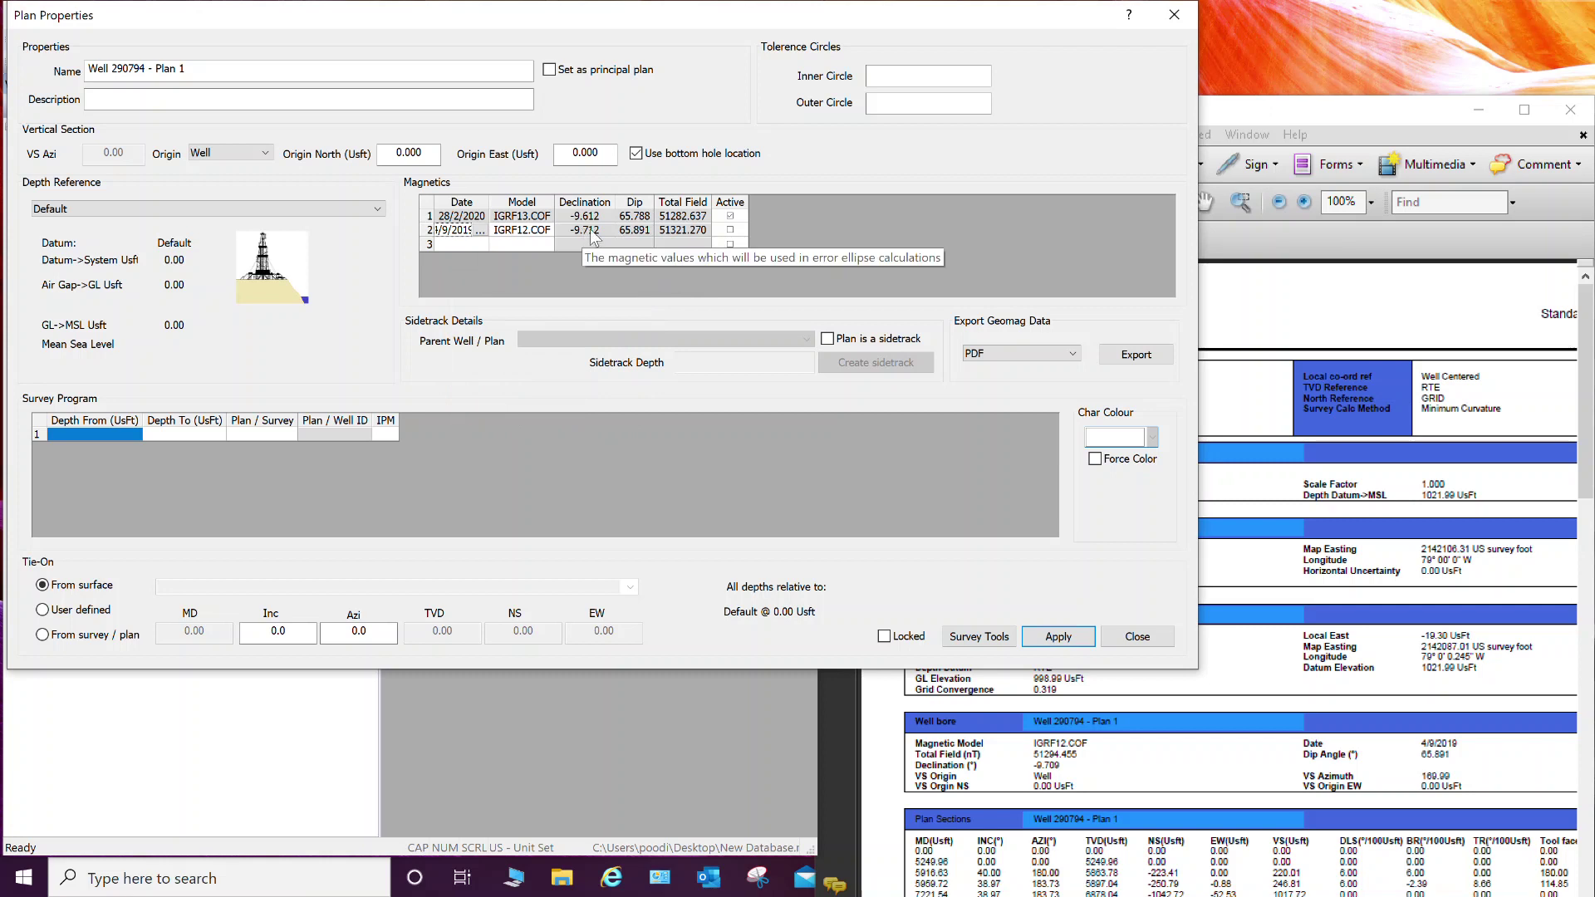
{"action": "left_click", "coordinate": [731, 231]}
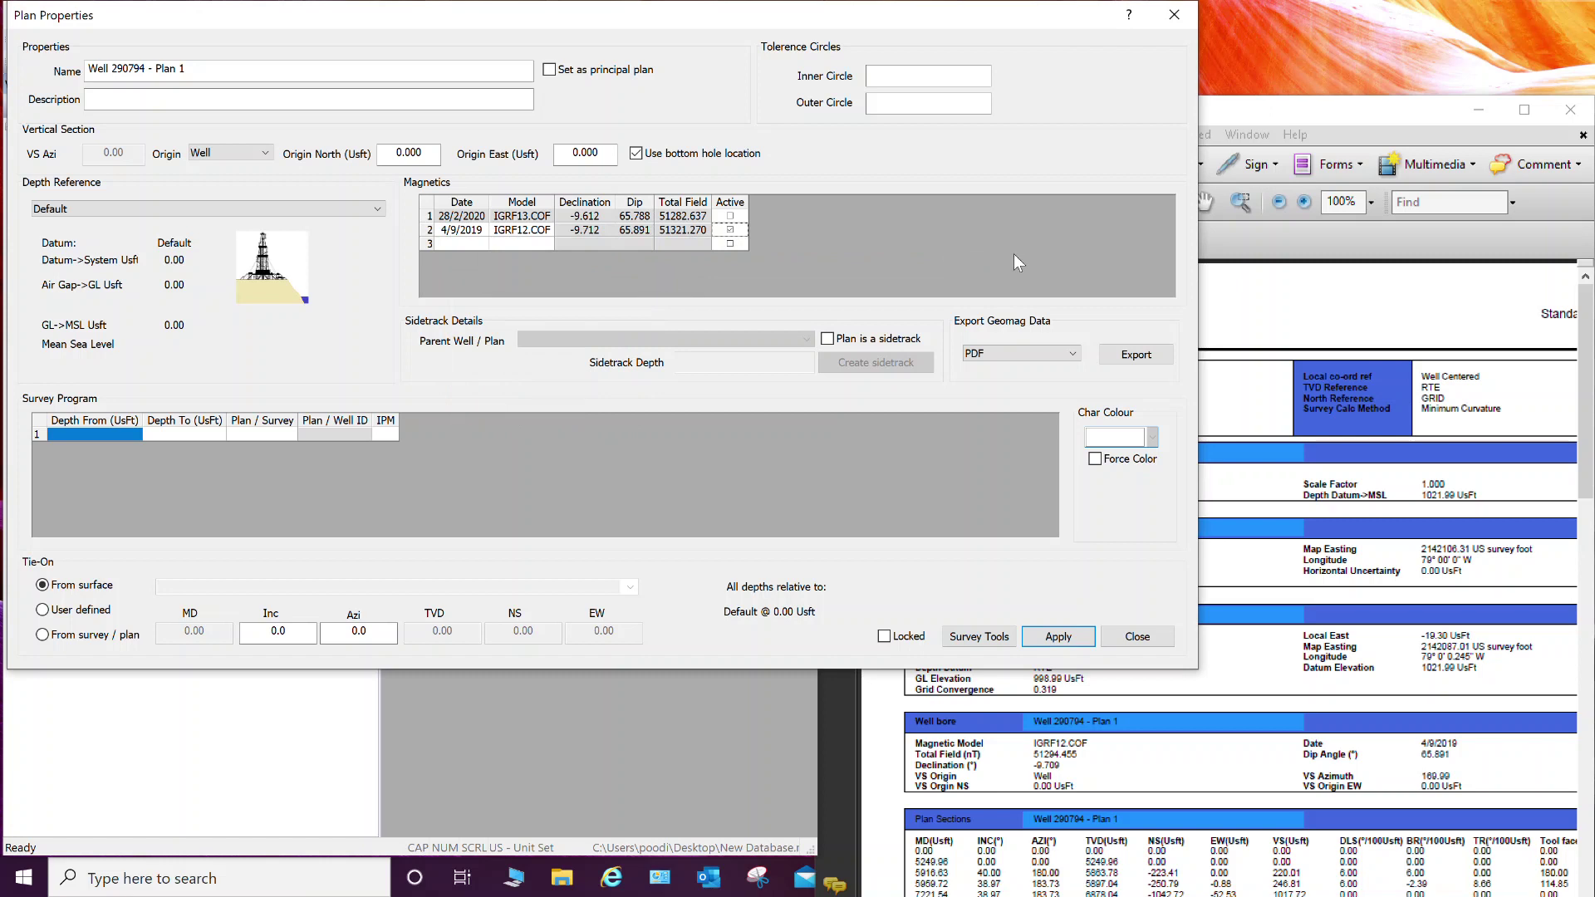
- Use RTE depth reference preserving TVDs, drop bottom-hole location, set VS azimuth 169.99, and apply
{"action": "left_click", "coordinate": [380, 214]}
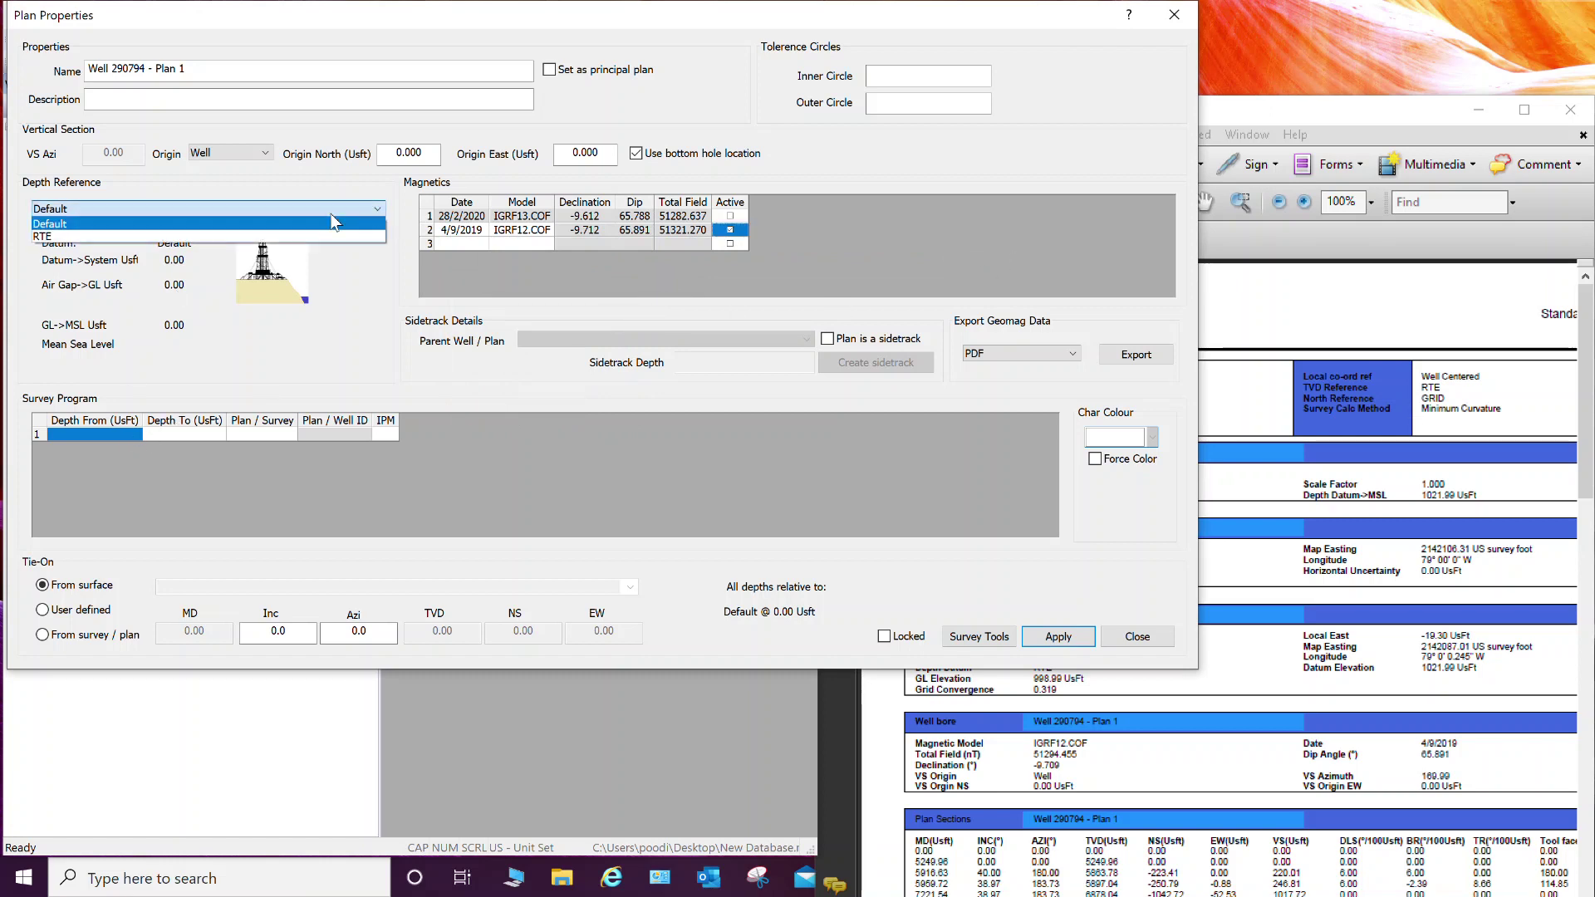
{"action": "left_click", "coordinate": [191, 237]}
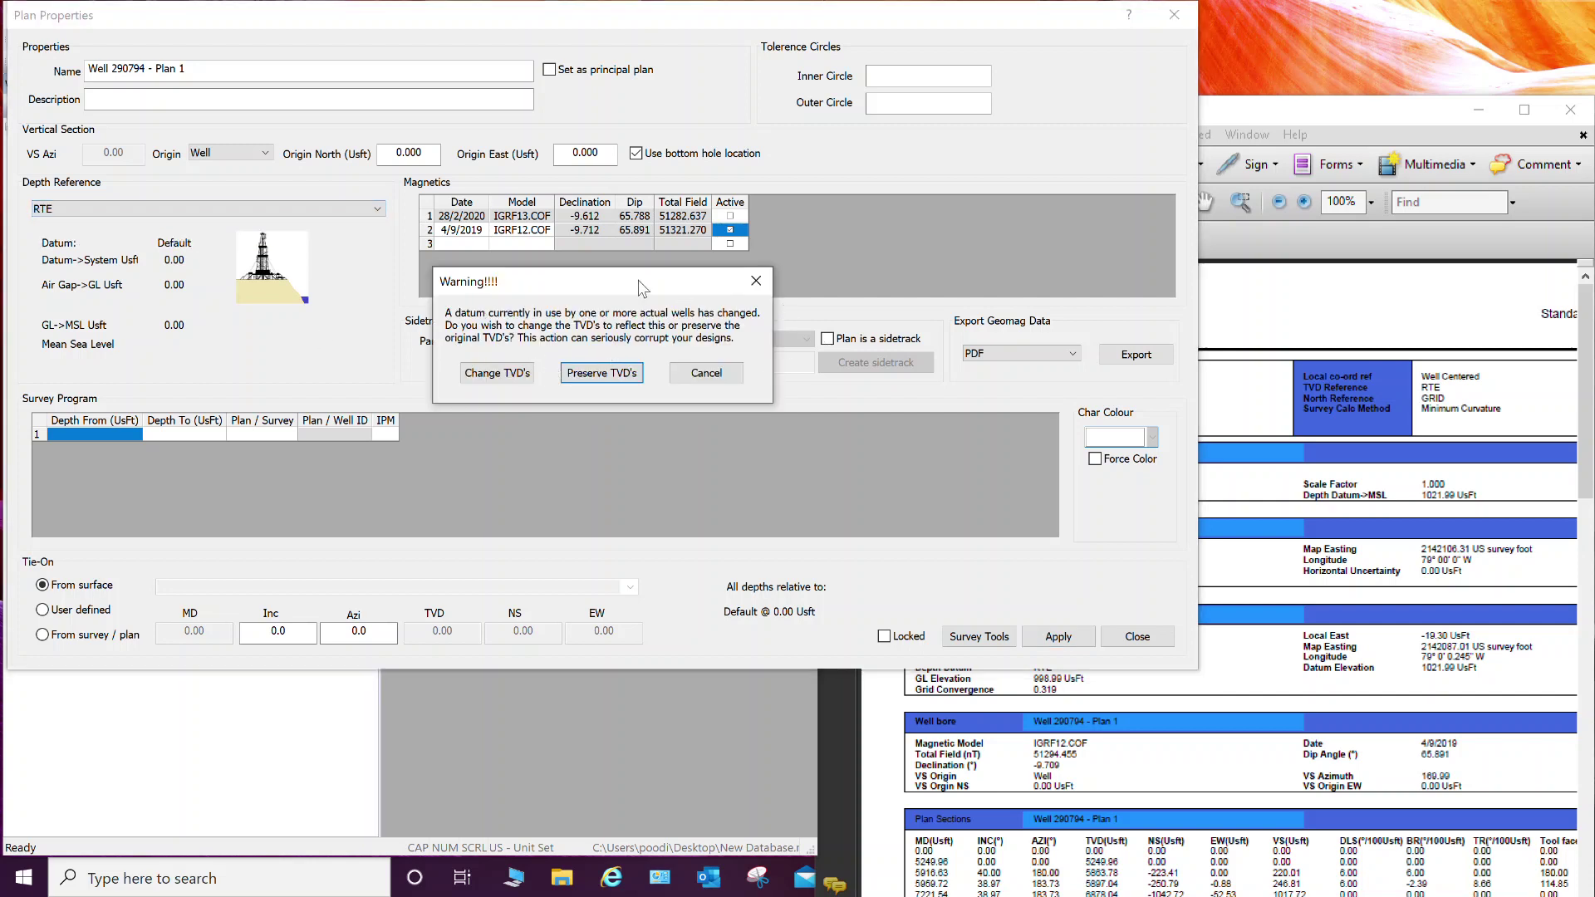
{"action": "left_click", "coordinate": [609, 377]}
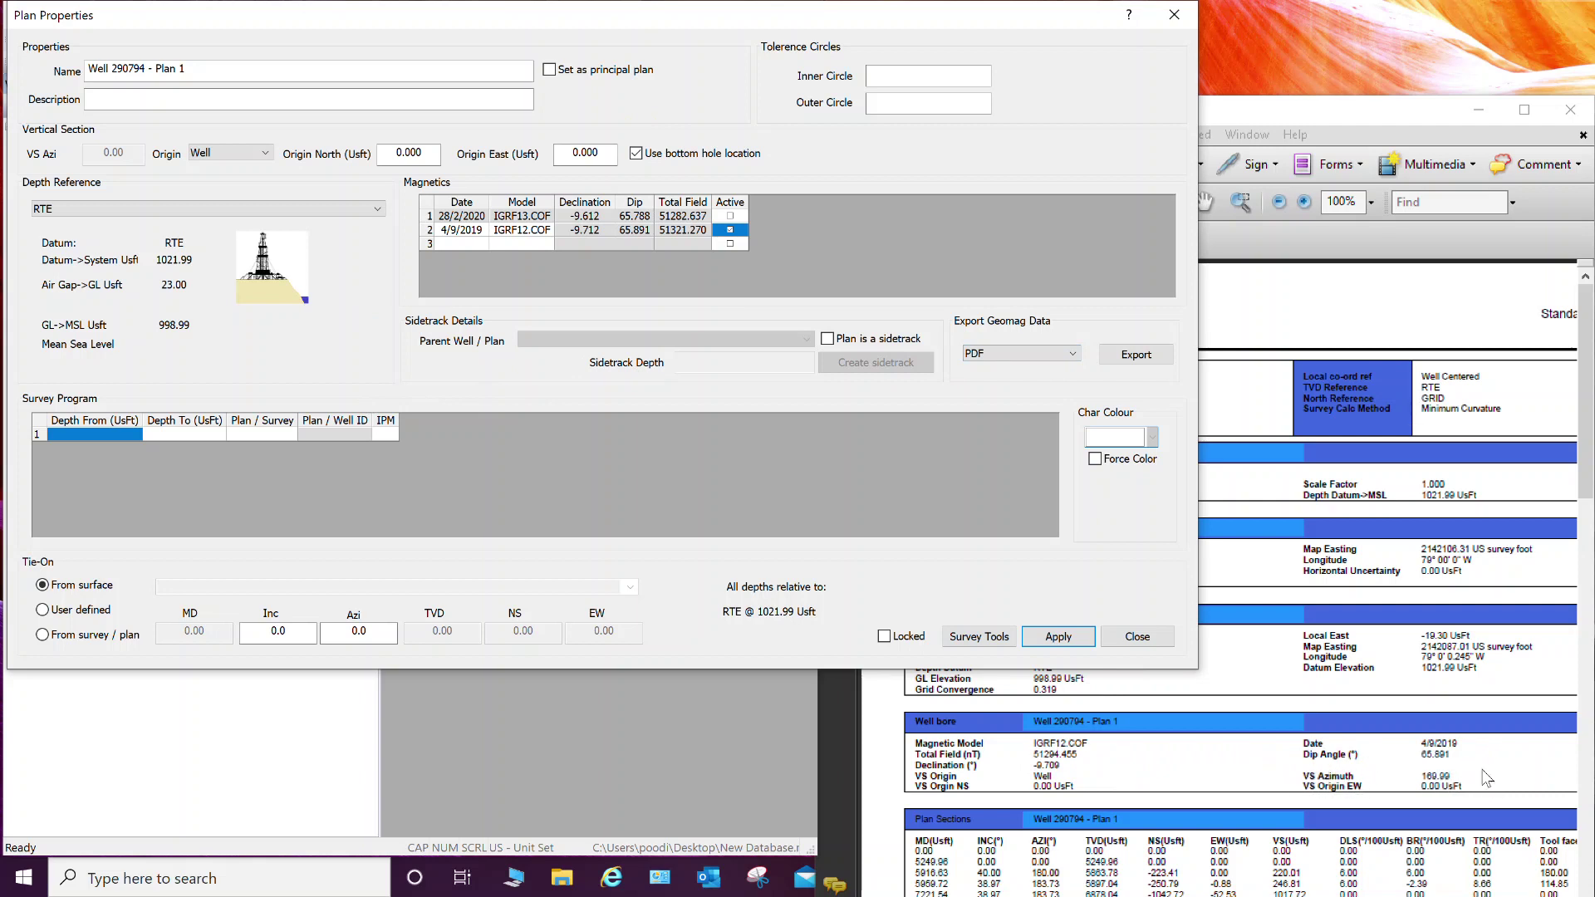
{"action": "left_click", "coordinate": [636, 154]}
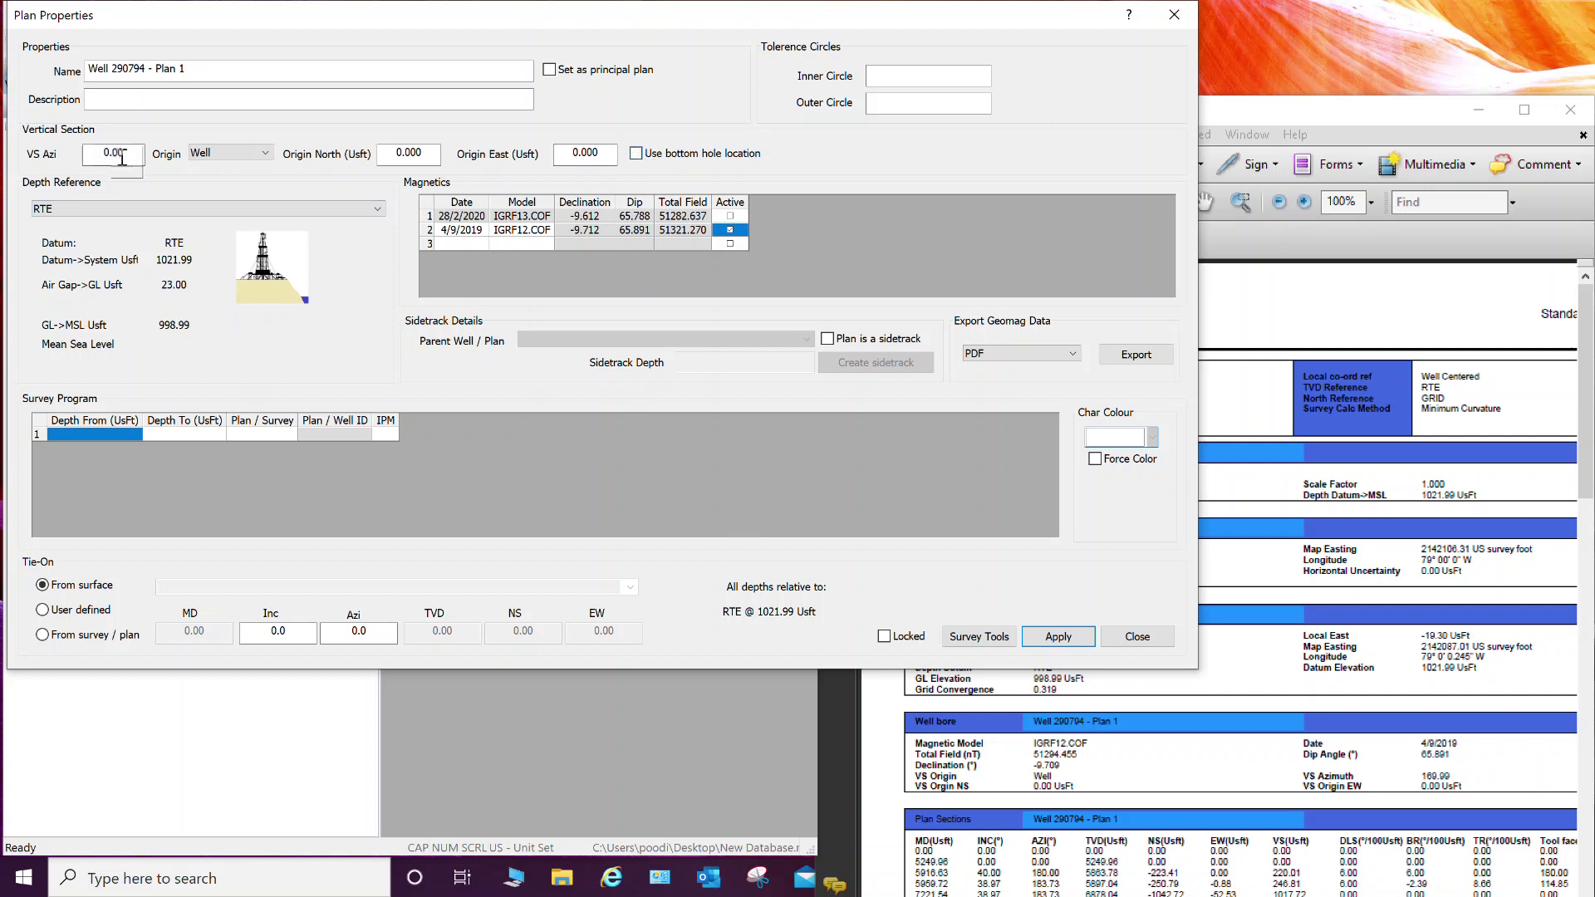
{"action": "type", "text": "169.99"}
{"action": "left_click", "coordinate": [1059, 638]}
{"action": "left_click", "coordinate": [1135, 640]}
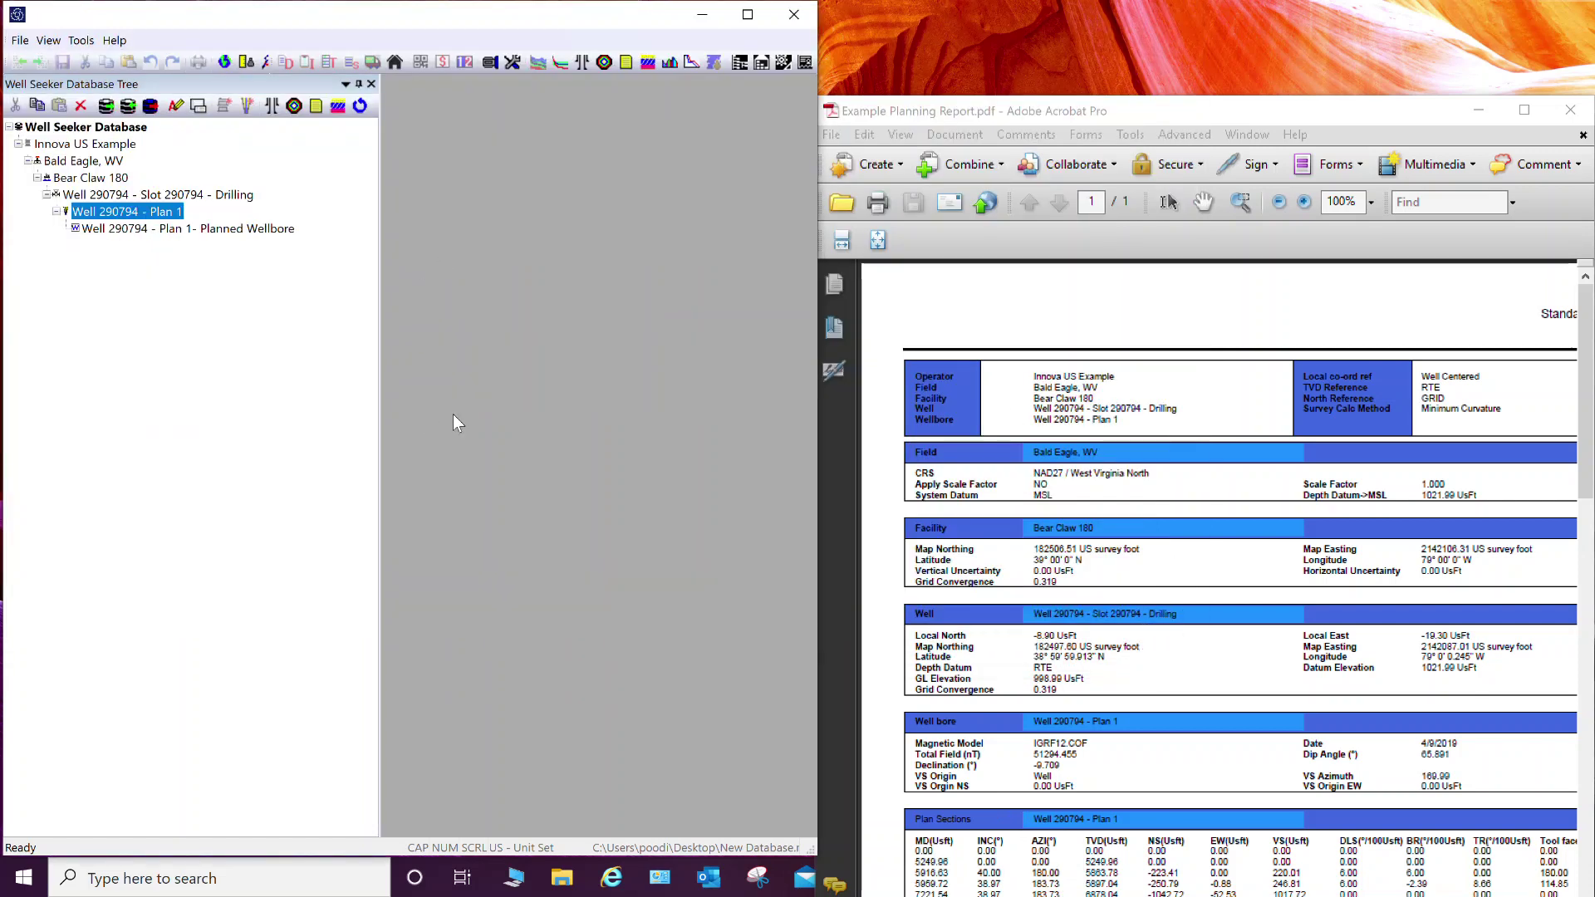
- Enlarge the PDF to show the Plan Sections table, then open Well 290794 - Plan 1
{"action": "left_click_drag", "start_coordinate": [1288, 104], "coordinate": [1284, 26]}
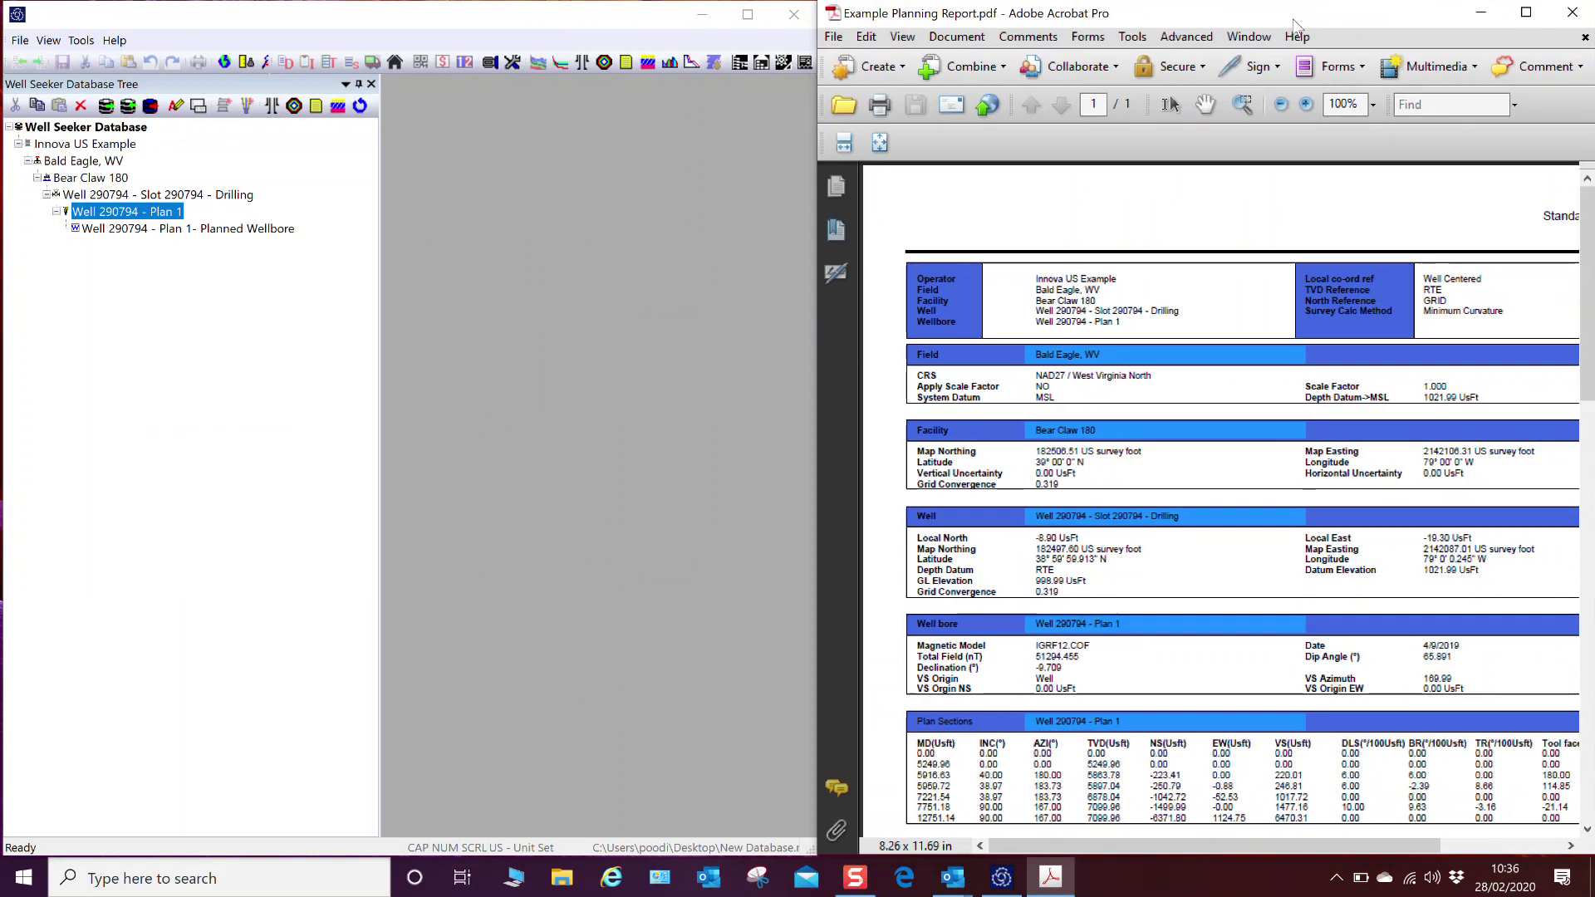
{"action": "scroll", "coordinate": [1104, 698], "scroll_direction": "down", "scroll_amount": 2}
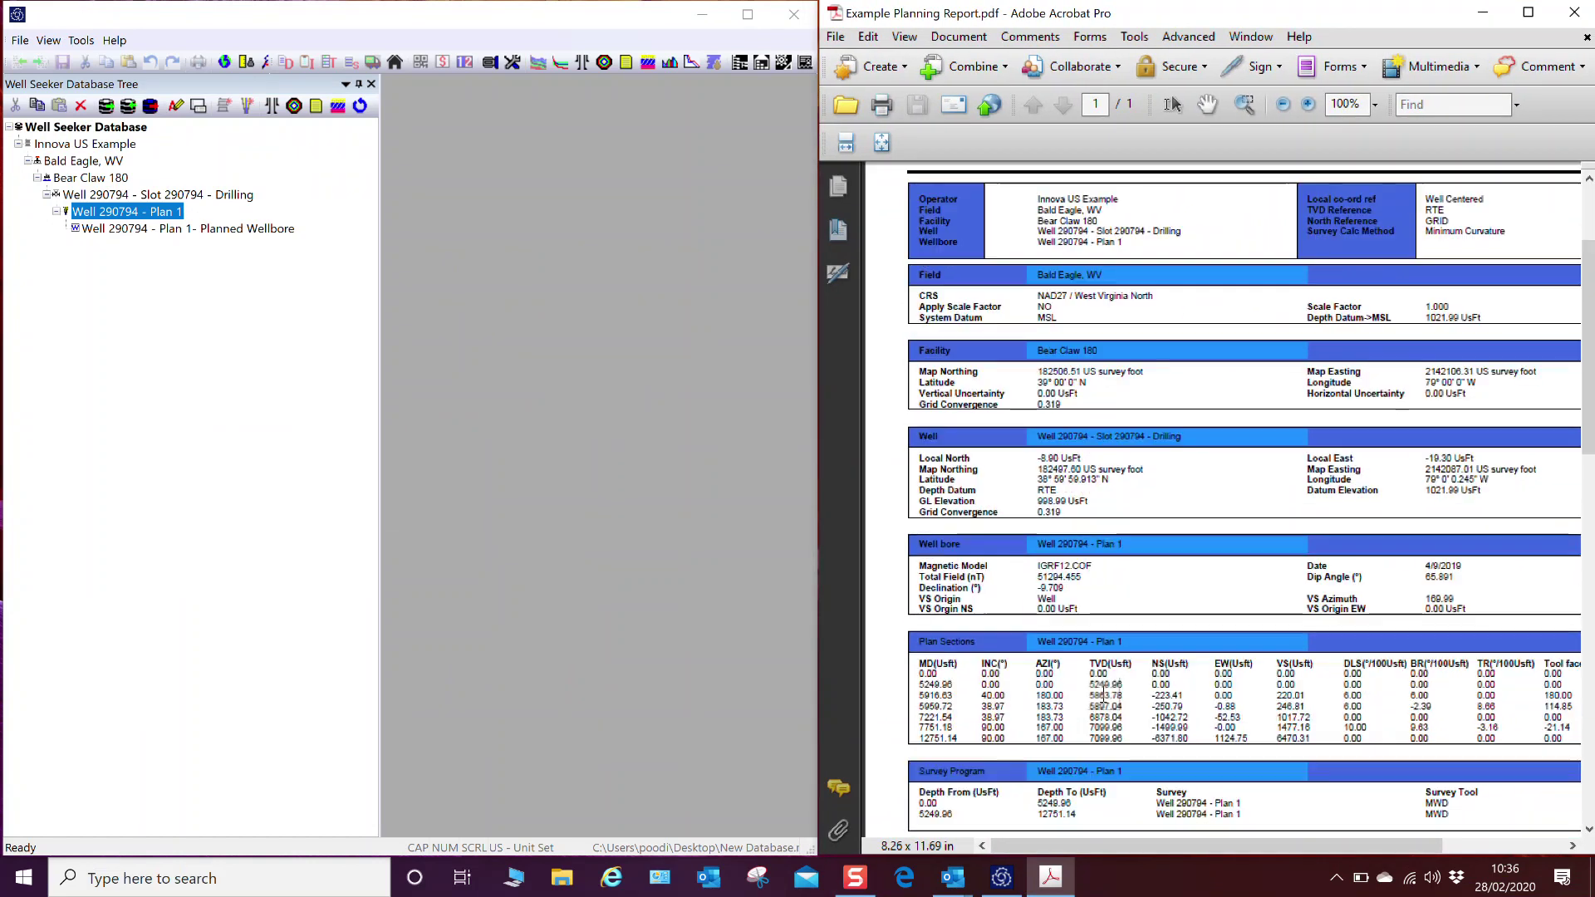
{"action": "scroll", "coordinate": [1104, 698], "scroll_direction": "down", "scroll_amount": 2}
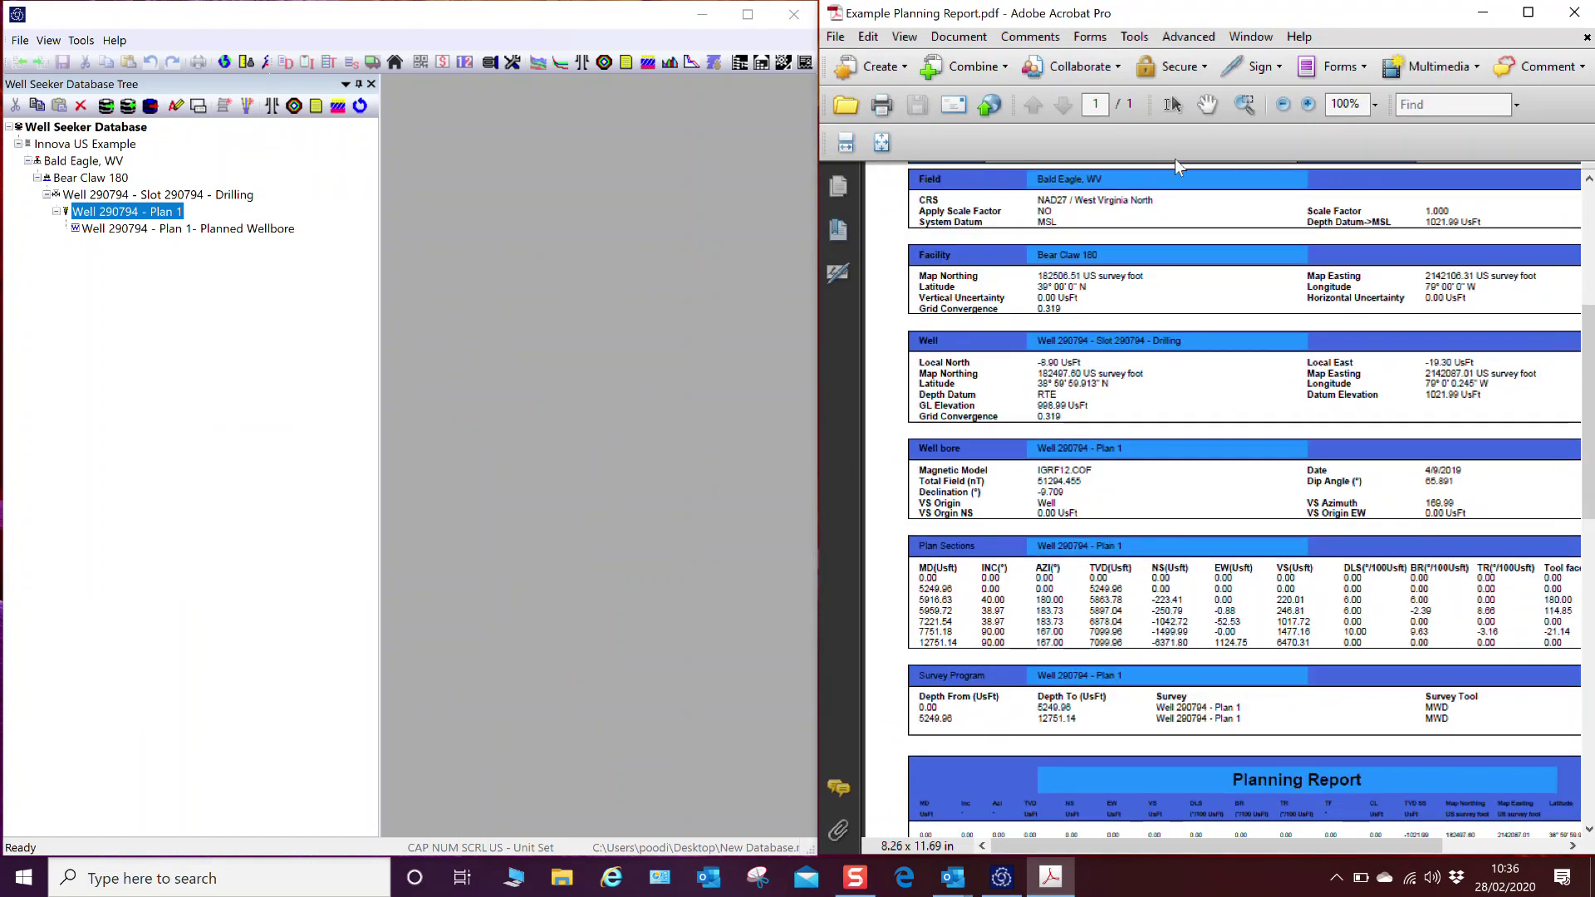
{"action": "left_click", "coordinate": [1309, 104]}
{"action": "scroll", "coordinate": [1317, 532], "scroll_direction": "down", "scroll_amount": 5}
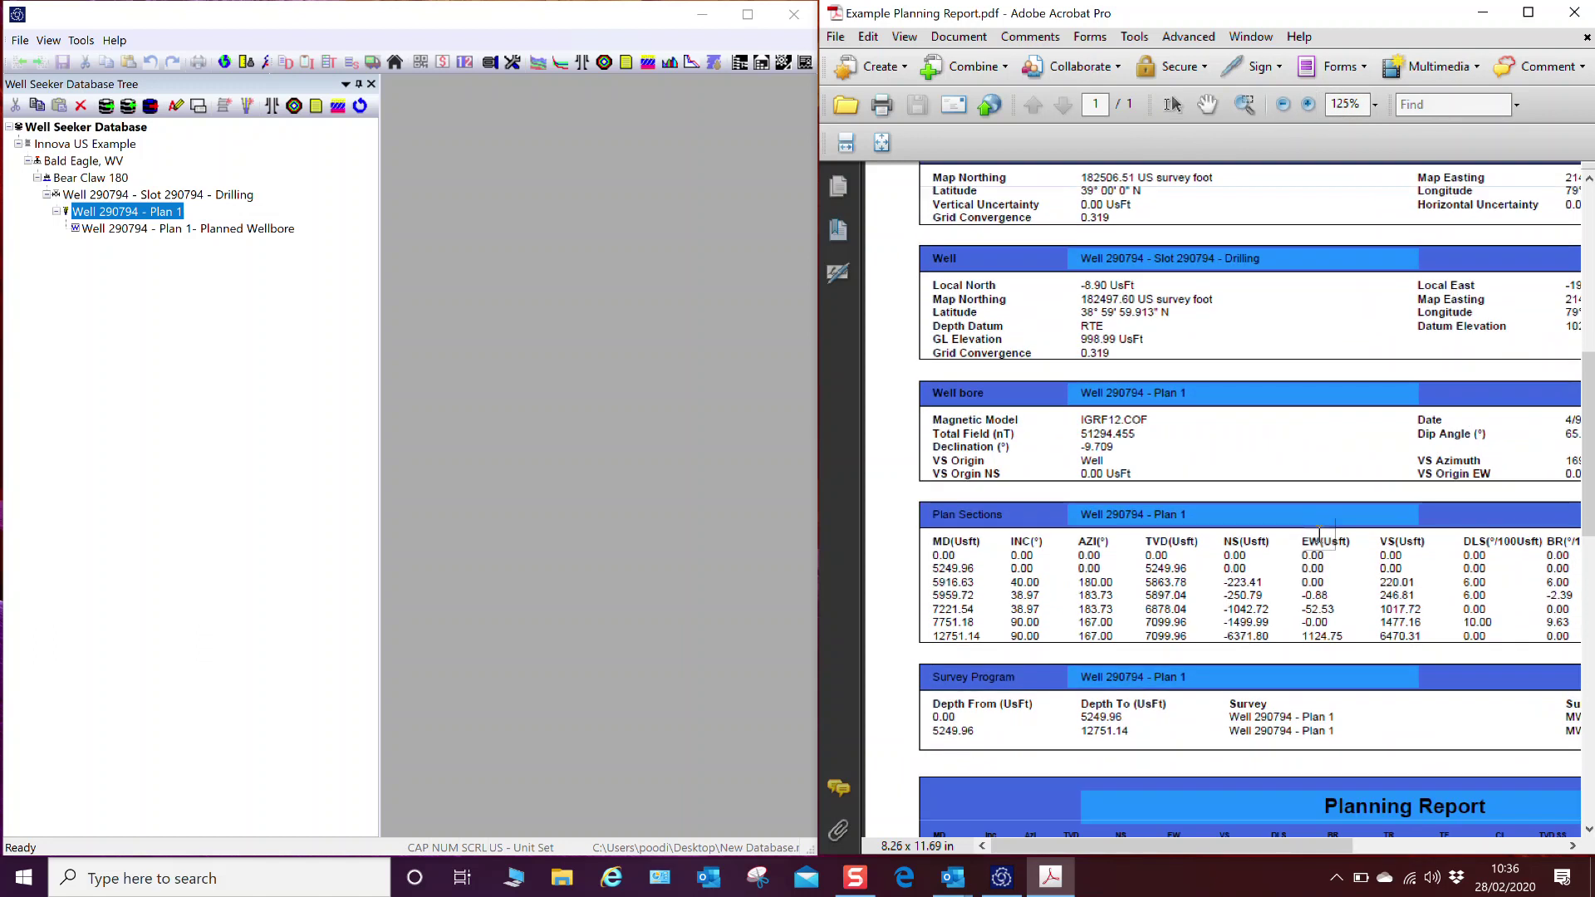
{"action": "scroll", "coordinate": [1311, 497], "scroll_direction": "down", "scroll_amount": 1}
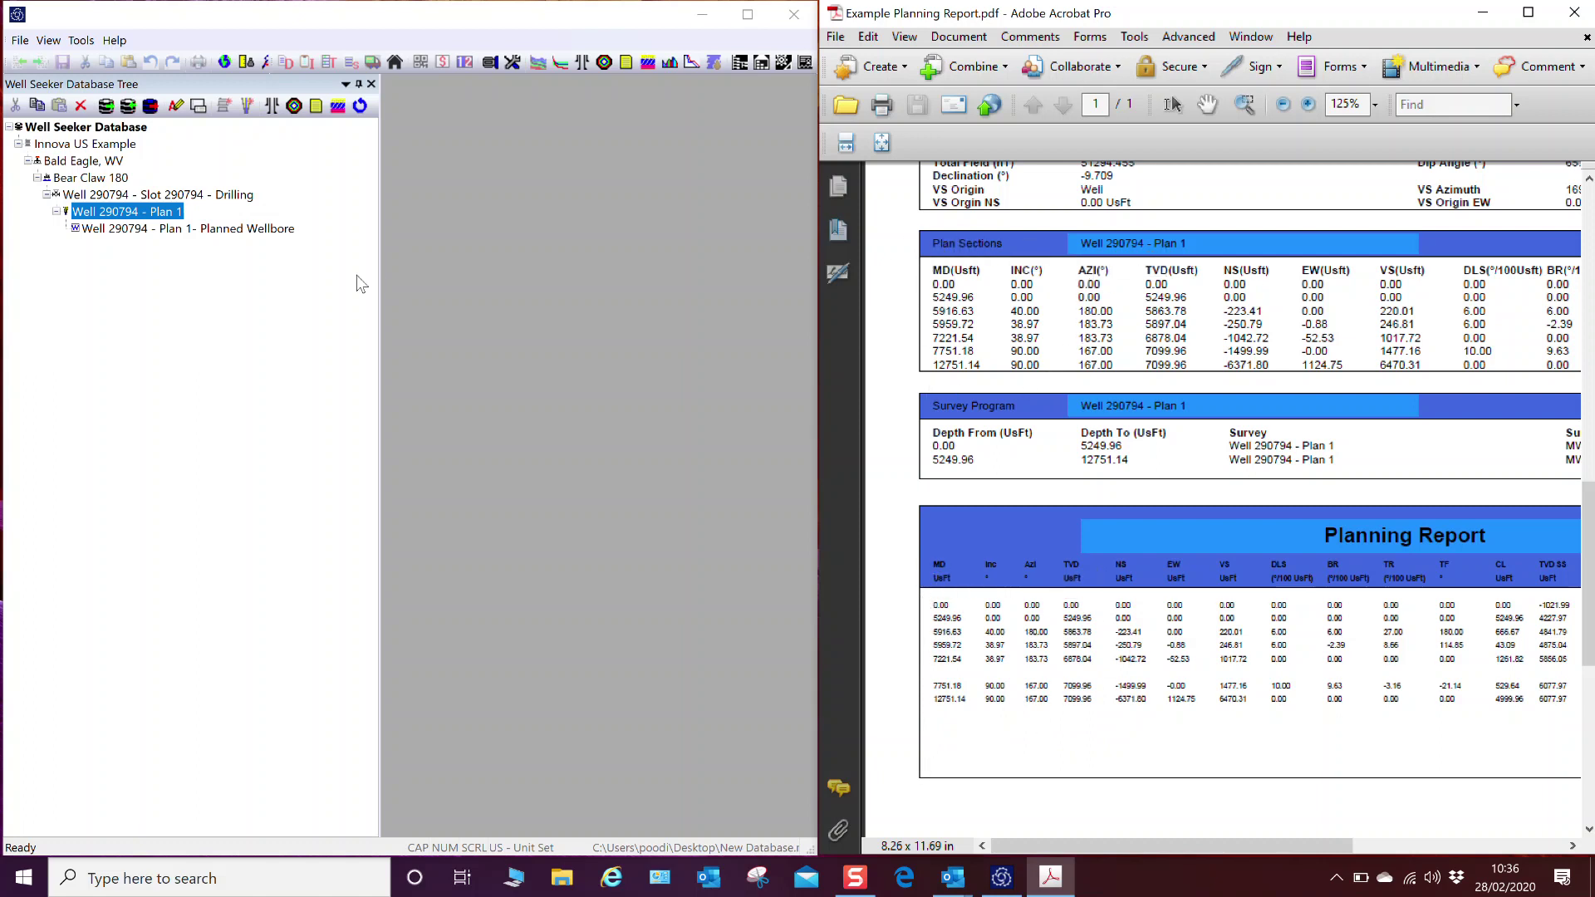
{"action": "left_click", "coordinate": [127, 214]}
{"action": "double_click", "coordinate": [127, 214]}
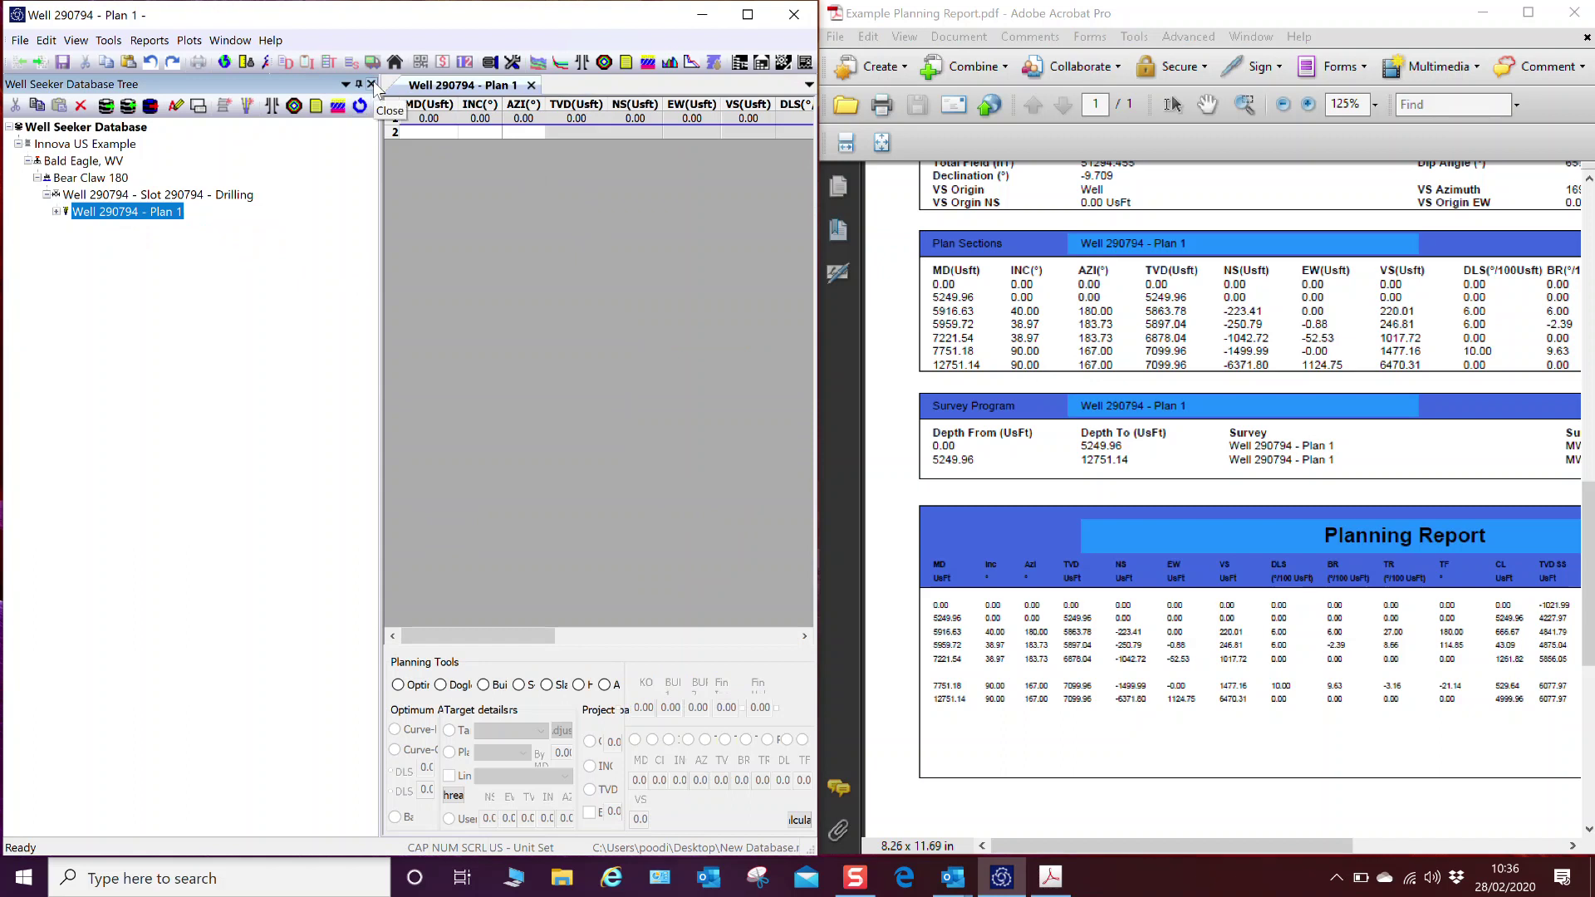
- Hide the Database Tree so the Plan 1 grid fills the window
{"action": "left_click", "coordinate": [373, 84]}
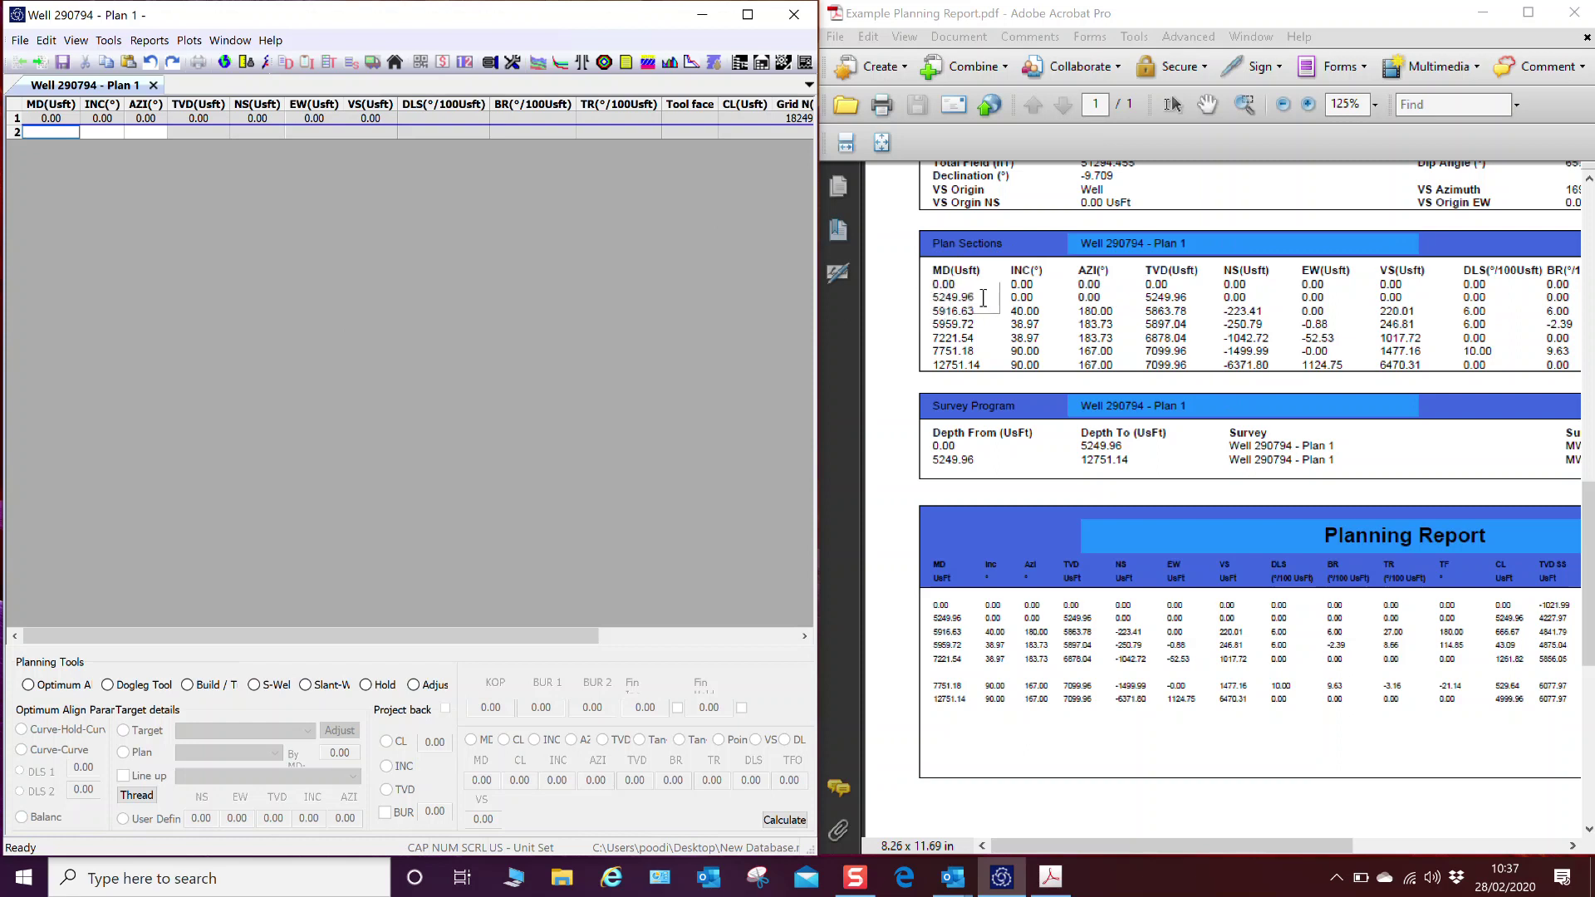
- Calculate row 2 as a vertical hold down to TVD 5249.96
{"action": "mouse_move", "coordinate": [983, 297]}
{"action": "left_mouse_down"}
{"action": "mouse_move", "coordinate": [933, 298]}
{"action": "mouse_move", "coordinate": [955, 309]}
{"action": "left_mouse_up"}
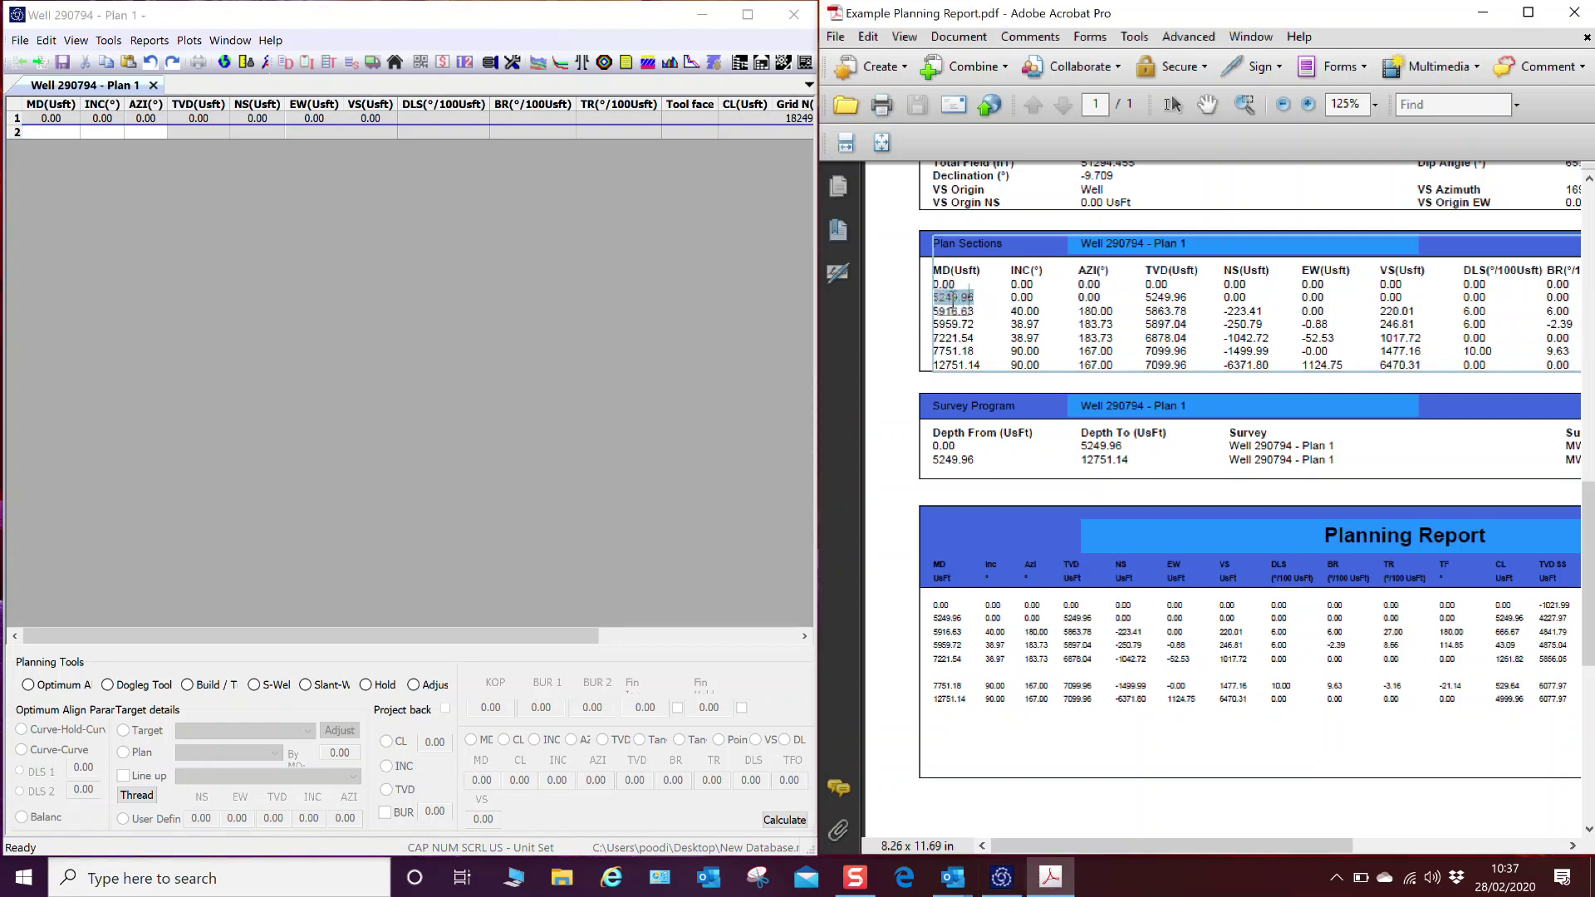
{"action": "left_click", "coordinate": [523, 227]}
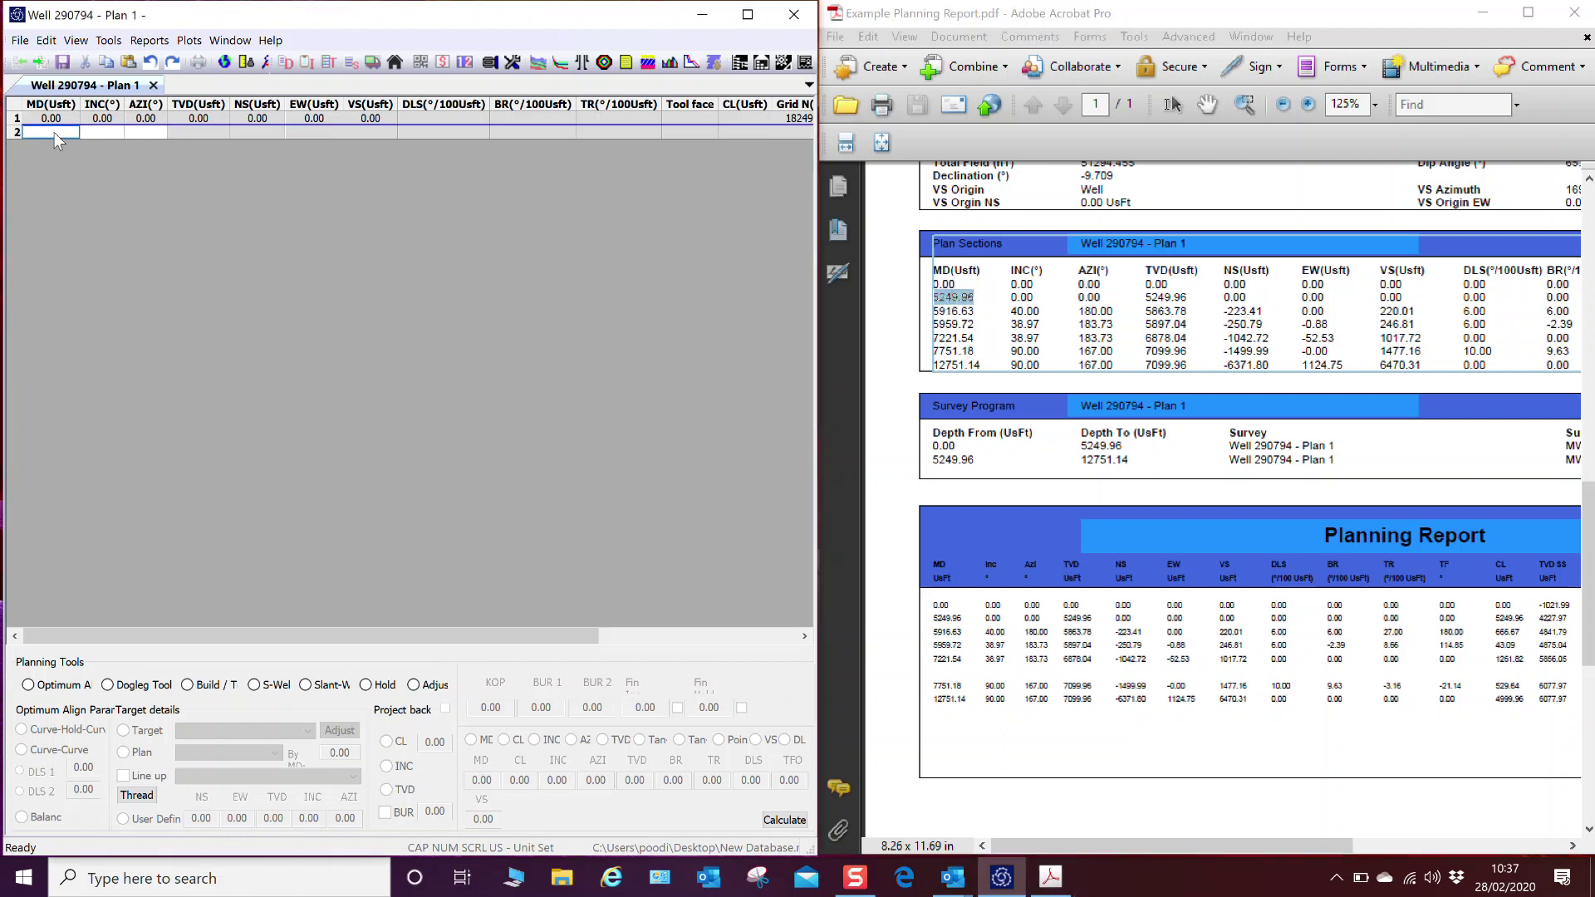
{"action": "left_click", "coordinate": [99, 133]}
{"action": "left_click", "coordinate": [158, 130]}
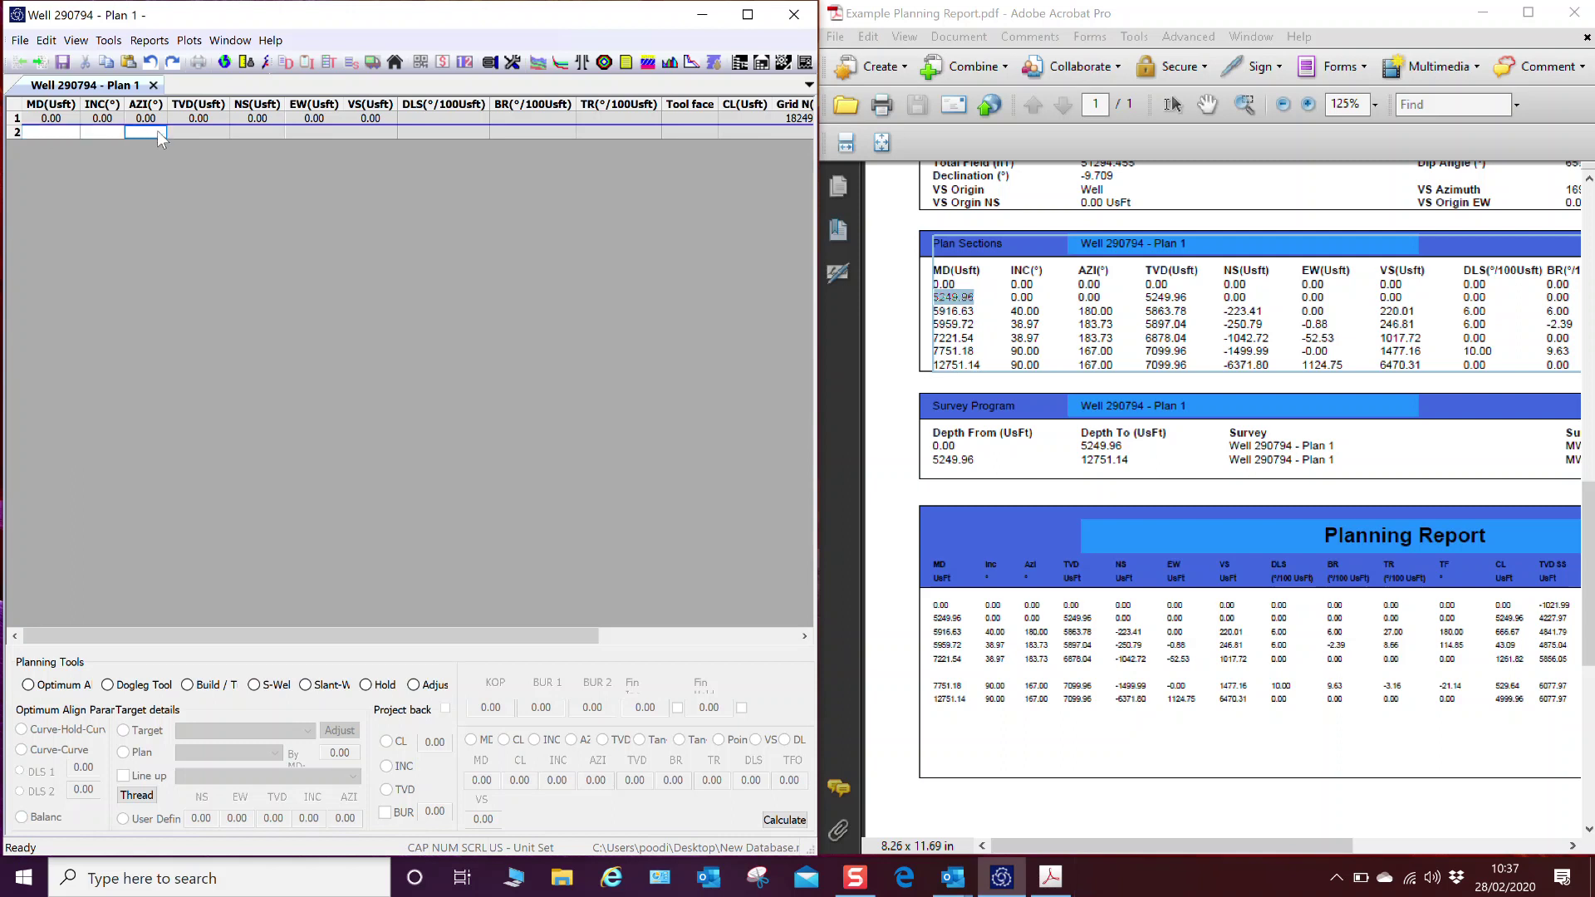
{"action": "left_click", "coordinate": [47, 150]}
{"action": "left_click", "coordinate": [367, 686]}
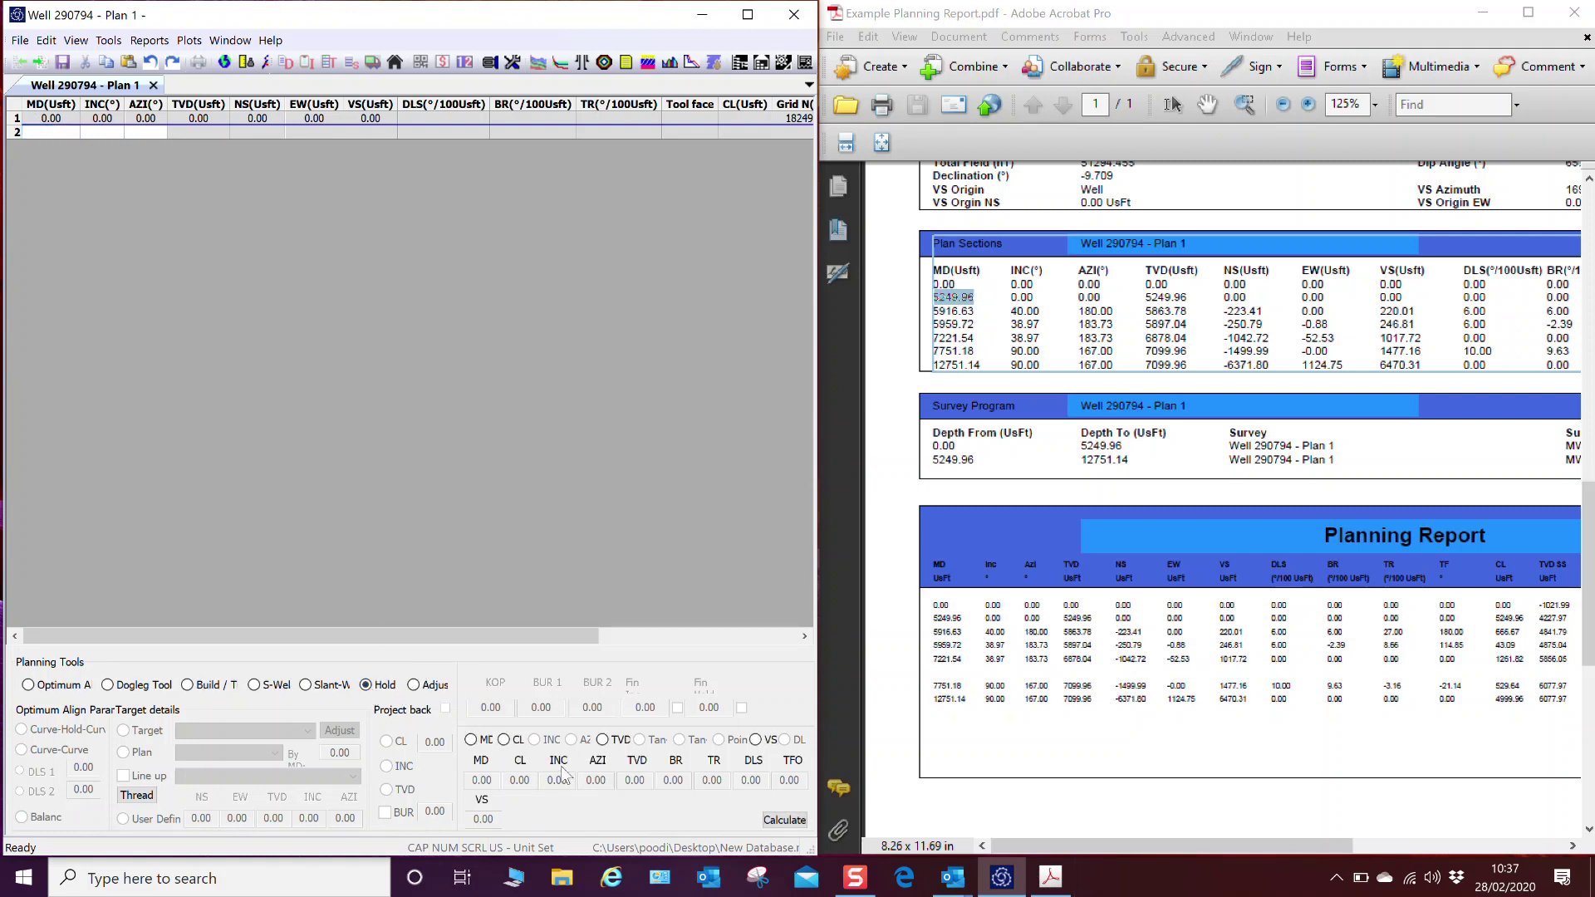
{"action": "left_click", "coordinate": [604, 740]}
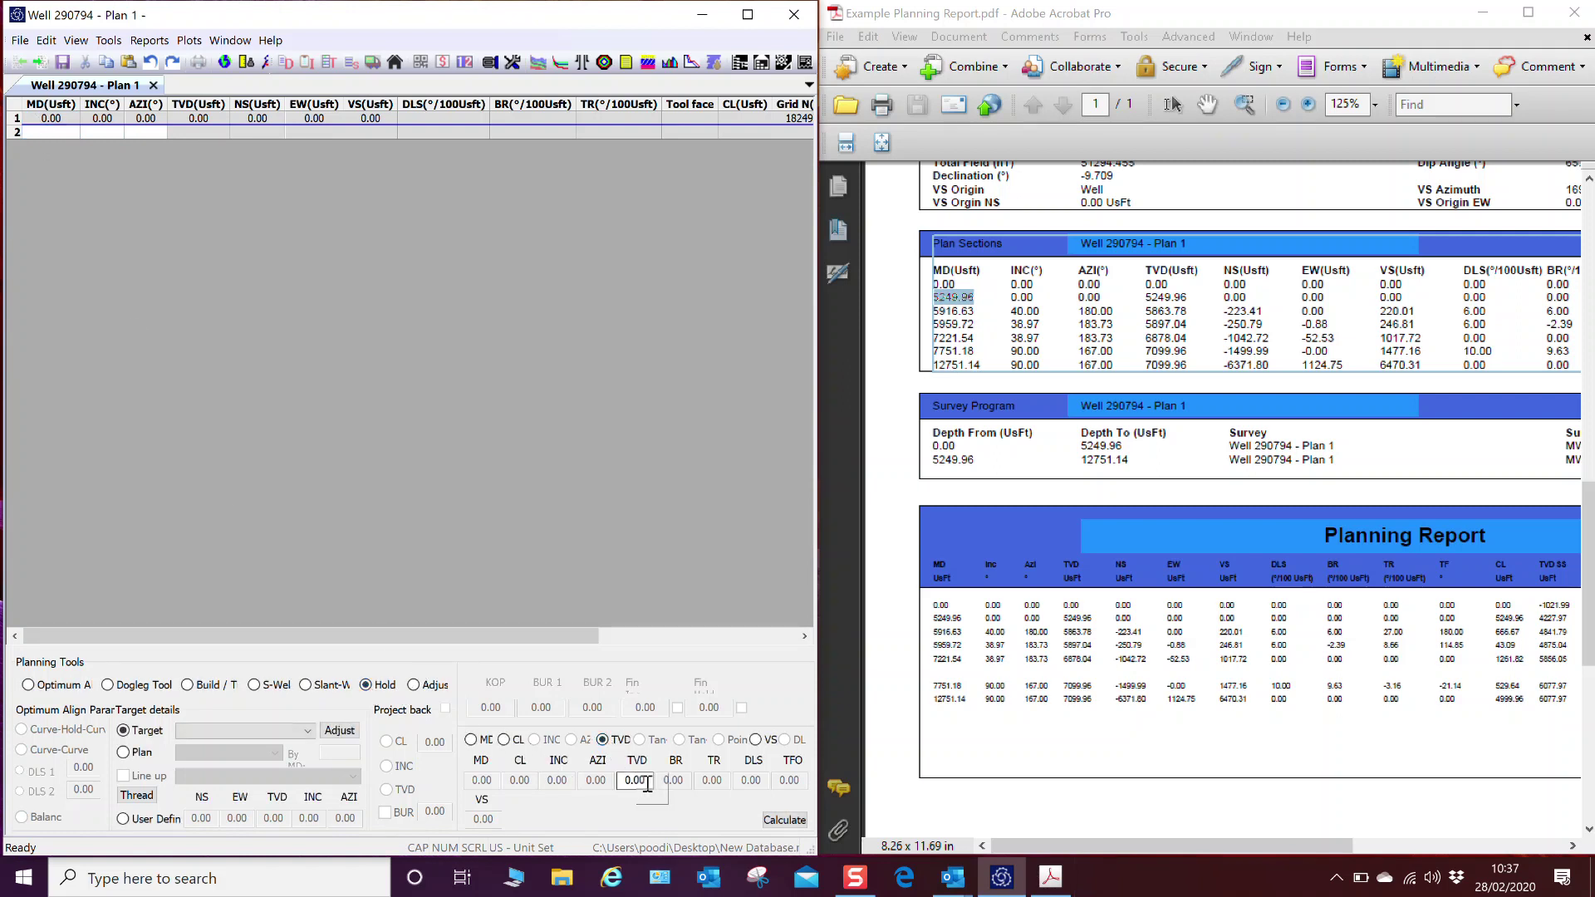
{"action": "type", "text": "5"}
{"action": "type", "text": "249.96"}
{"action": "left_click", "coordinate": [781, 825]}
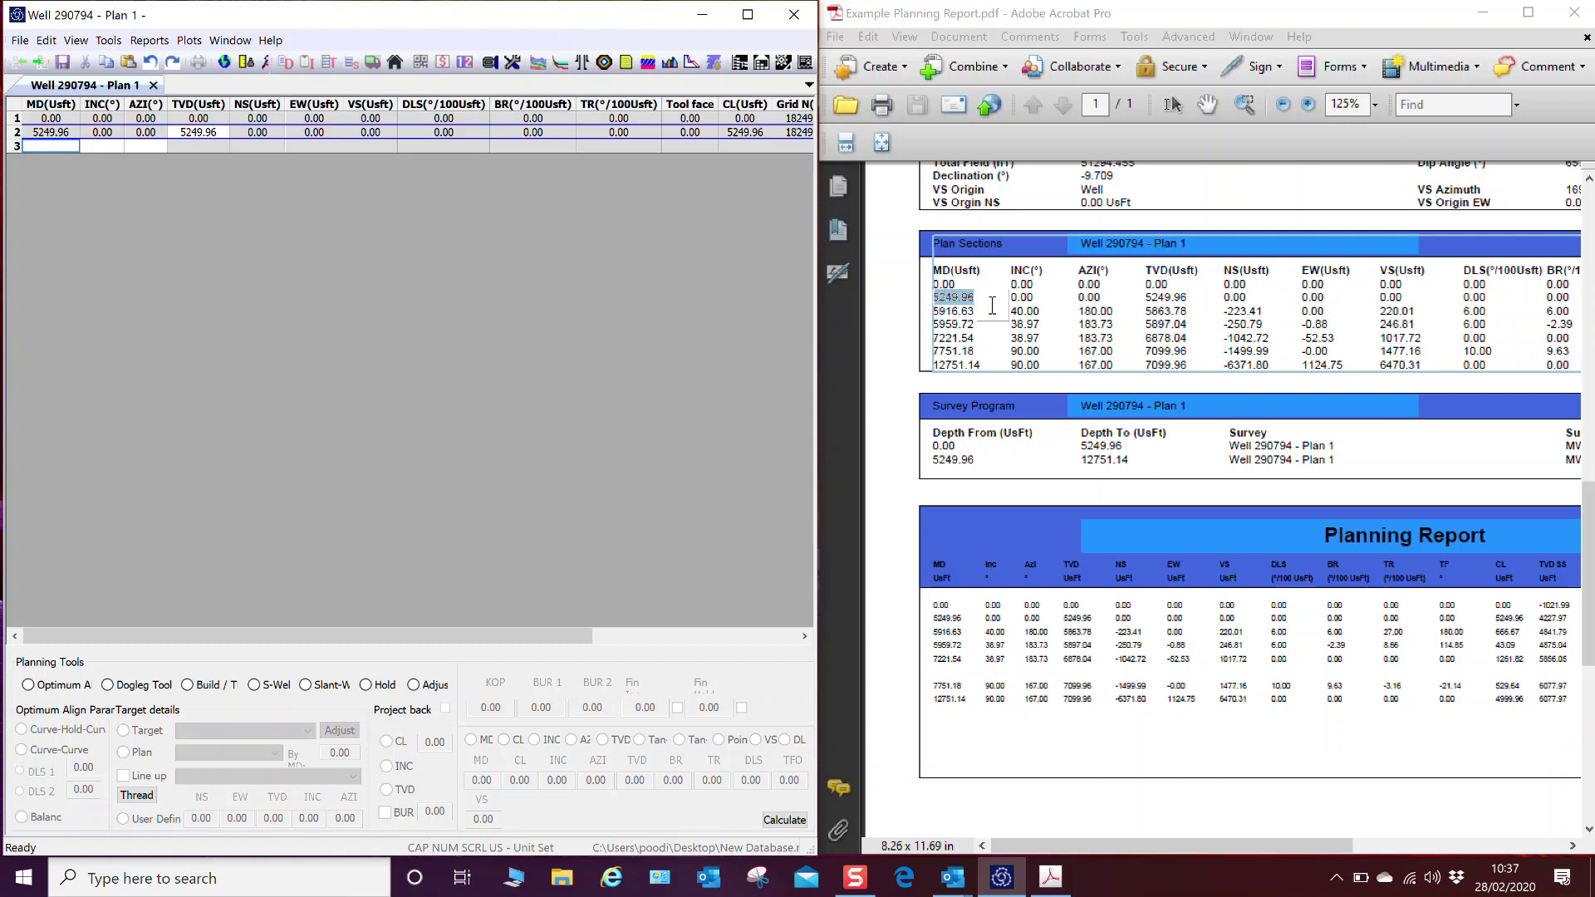
- Enter row 3 with MD 5916.63, inclination 40° and azimuth 180°
{"action": "left_click_drag", "start_coordinate": [986, 309], "coordinate": [968, 311]}
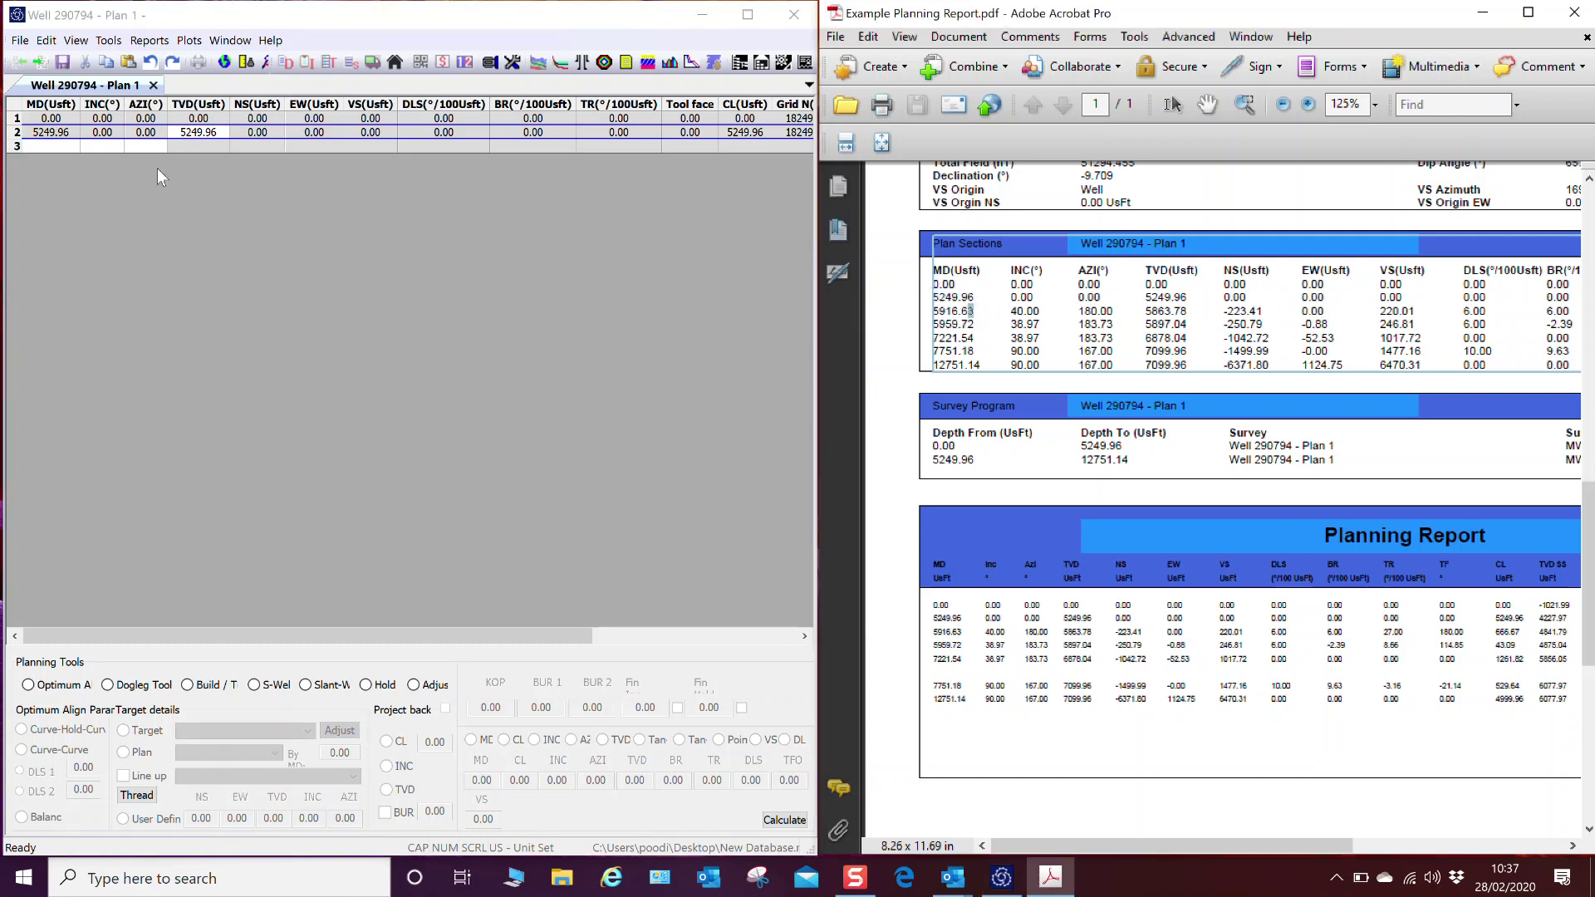
{"action": "left_click", "coordinate": [52, 145]}
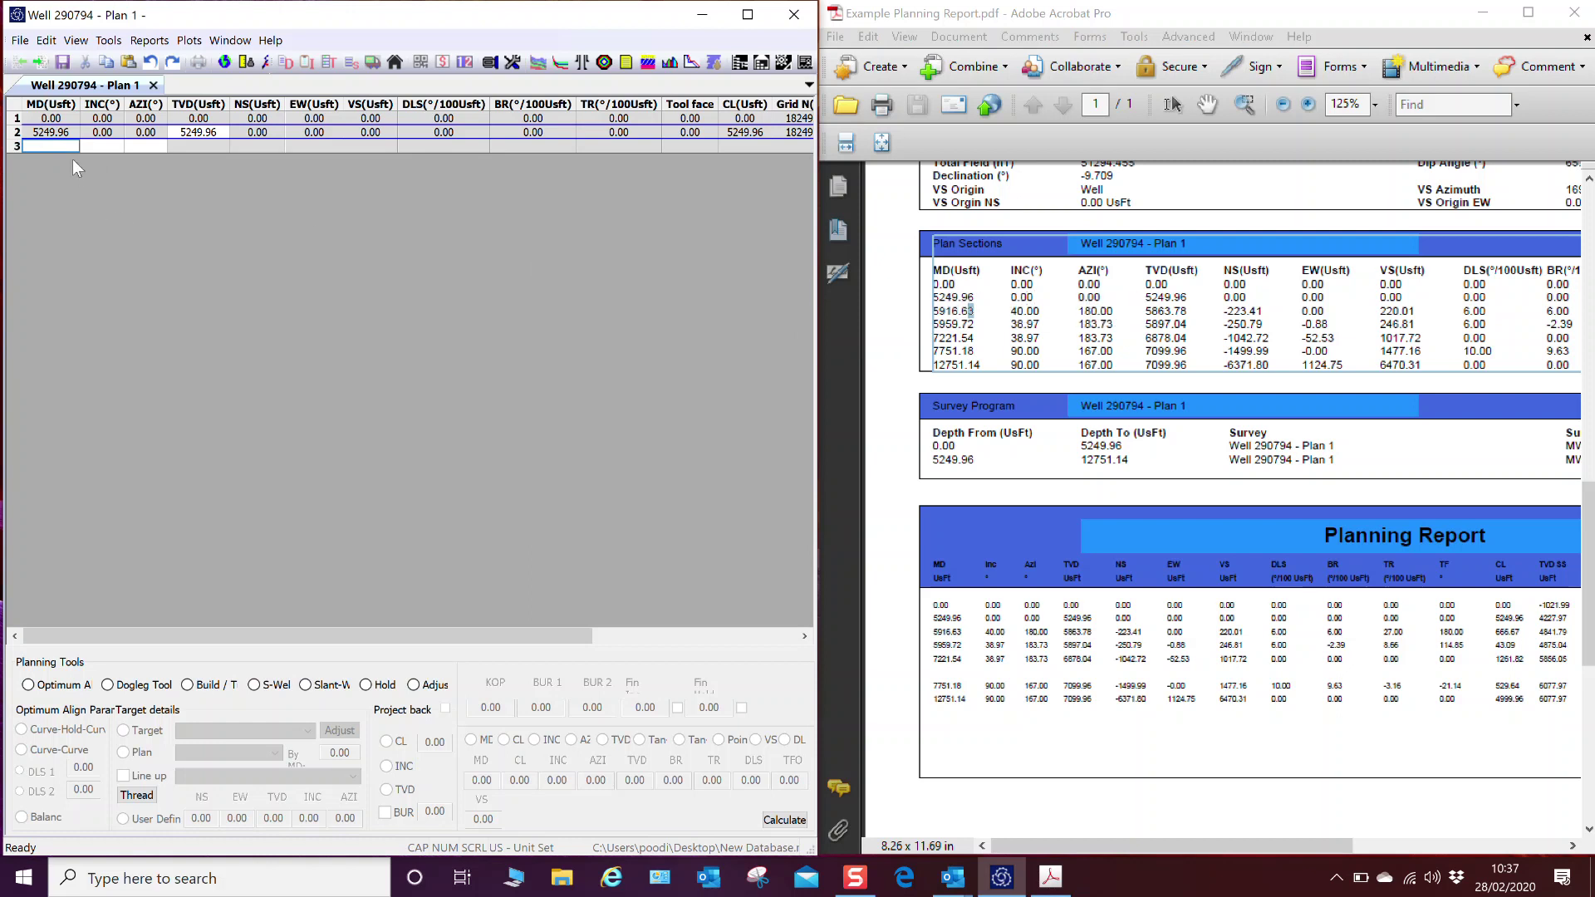
{"action": "type", "text": "5"}
{"action": "type", "text": "916.63"}
{"action": "type", "text": "40"}
{"action": "key", "text": "Tab"}
{"action": "type", "text": "1"}
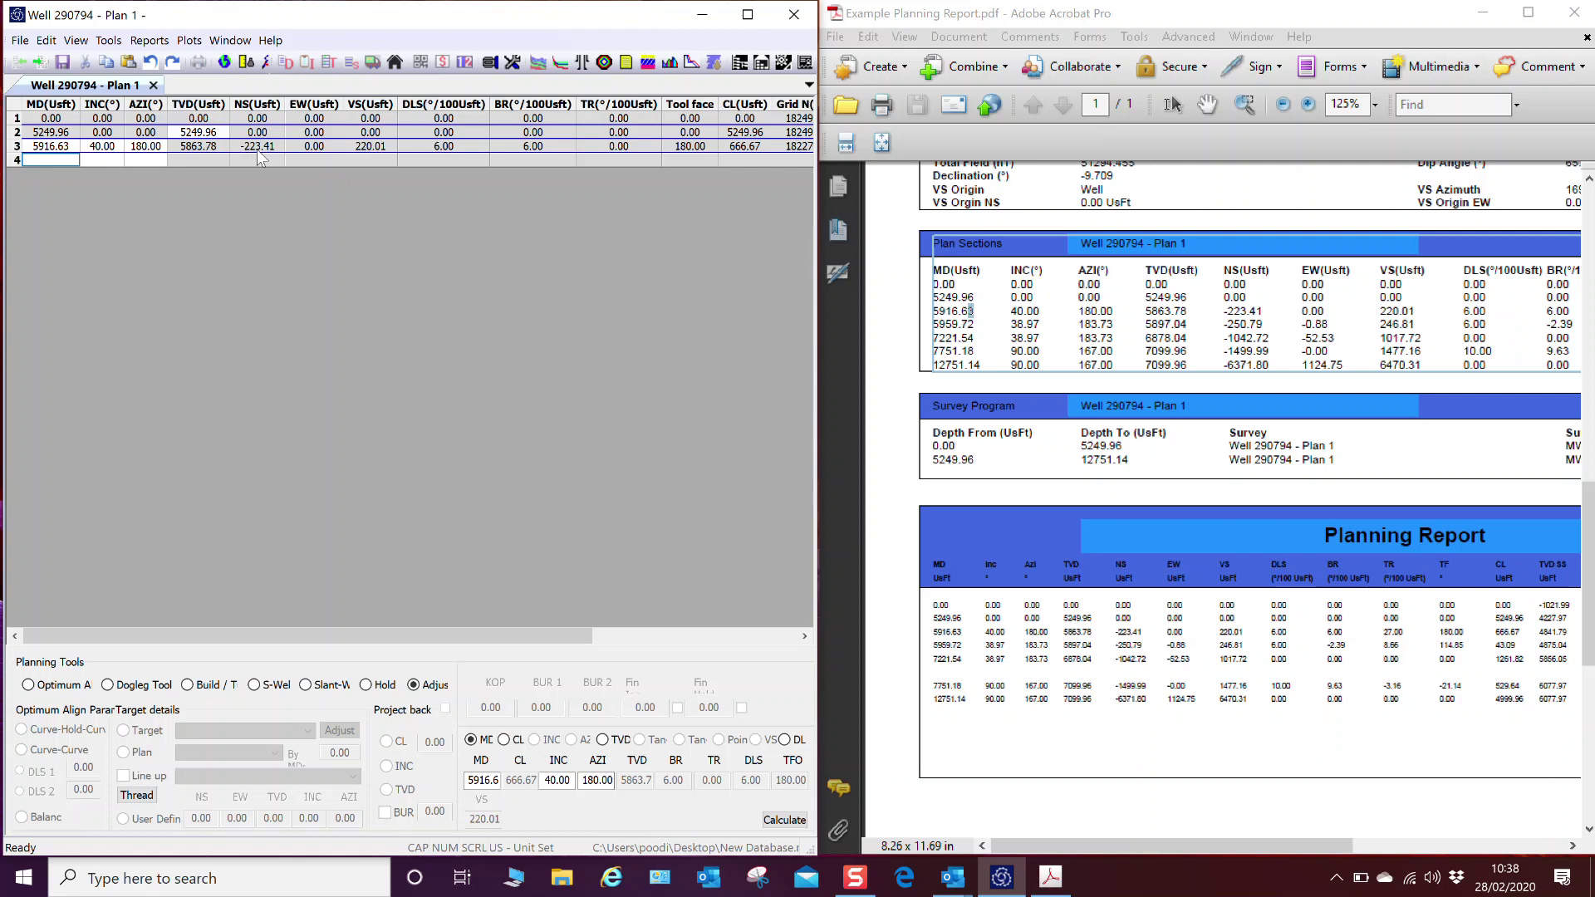
{"action": "left_click", "coordinate": [56, 148]}
- Calculate row 3 as a dogleg to 40° inclination with DLS 6 and toolface 180
{"action": "left_click", "coordinate": [107, 686]}
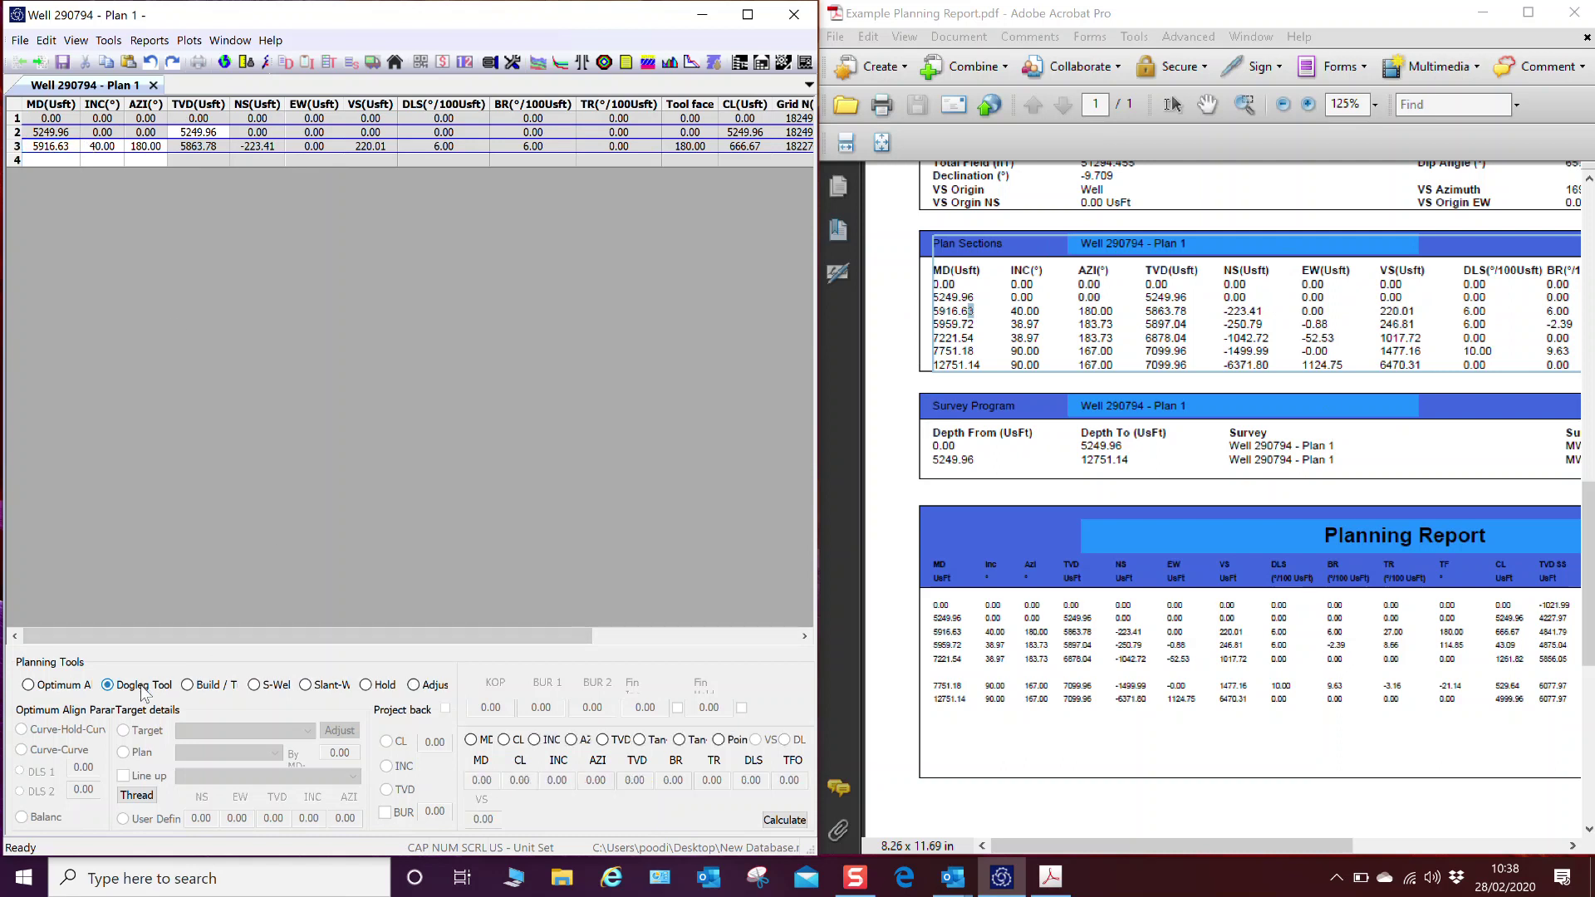
{"action": "left_click", "coordinate": [547, 745]}
{"action": "type", "text": "40"}
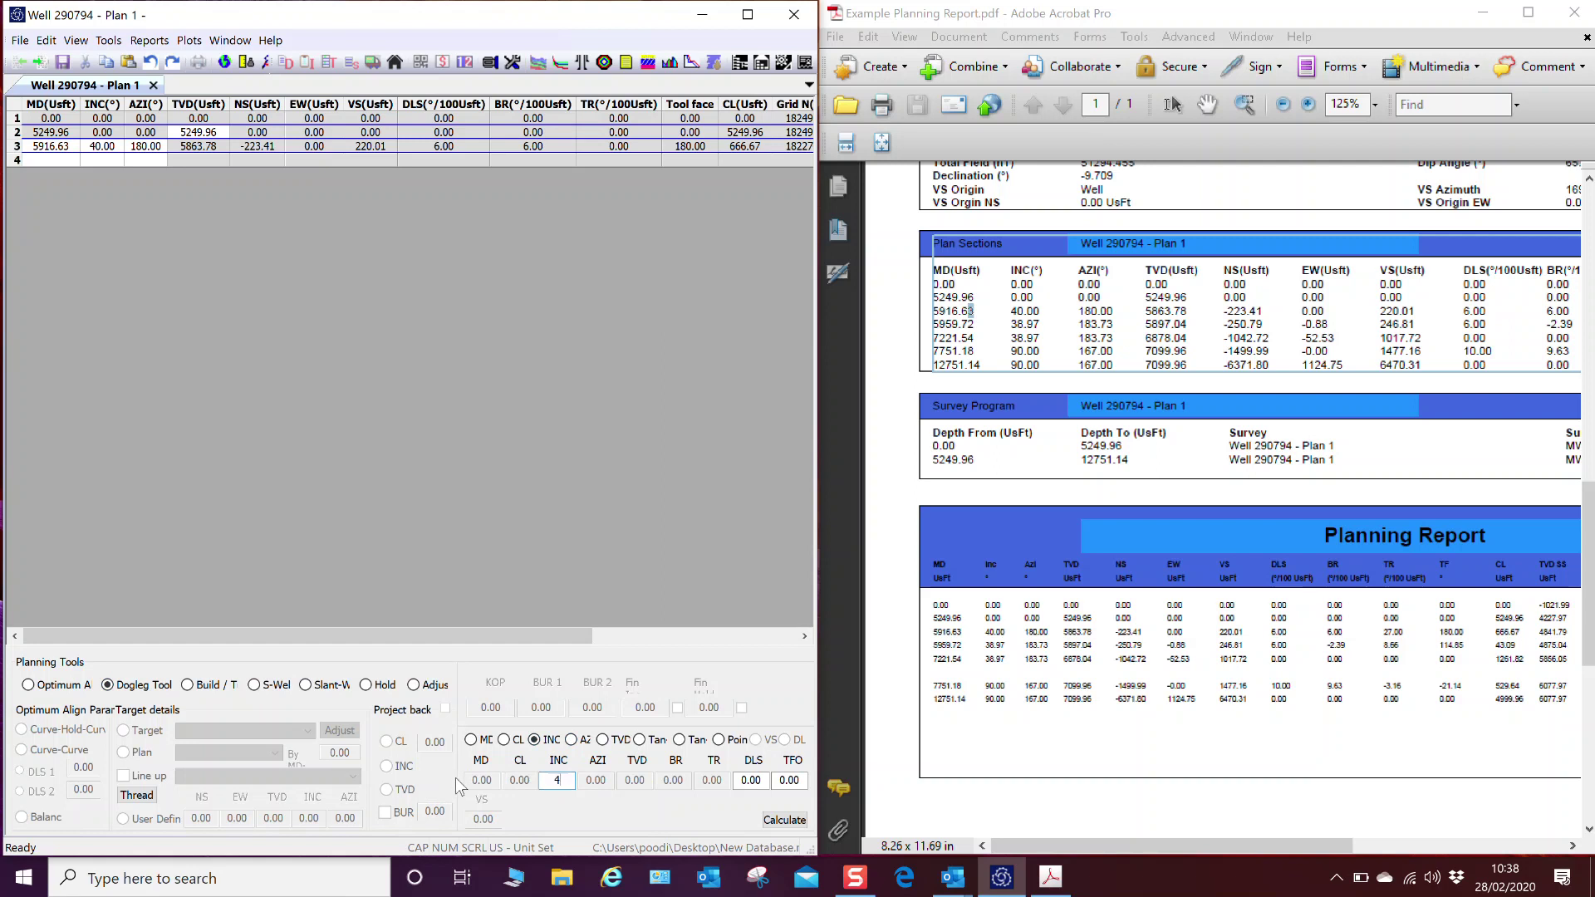
{"action": "double_click", "coordinate": [765, 781]}
{"action": "type", "text": "6"}
{"action": "double_click", "coordinate": [801, 785]}
{"action": "type", "text": "180"}
{"action": "left_click", "coordinate": [795, 816]}
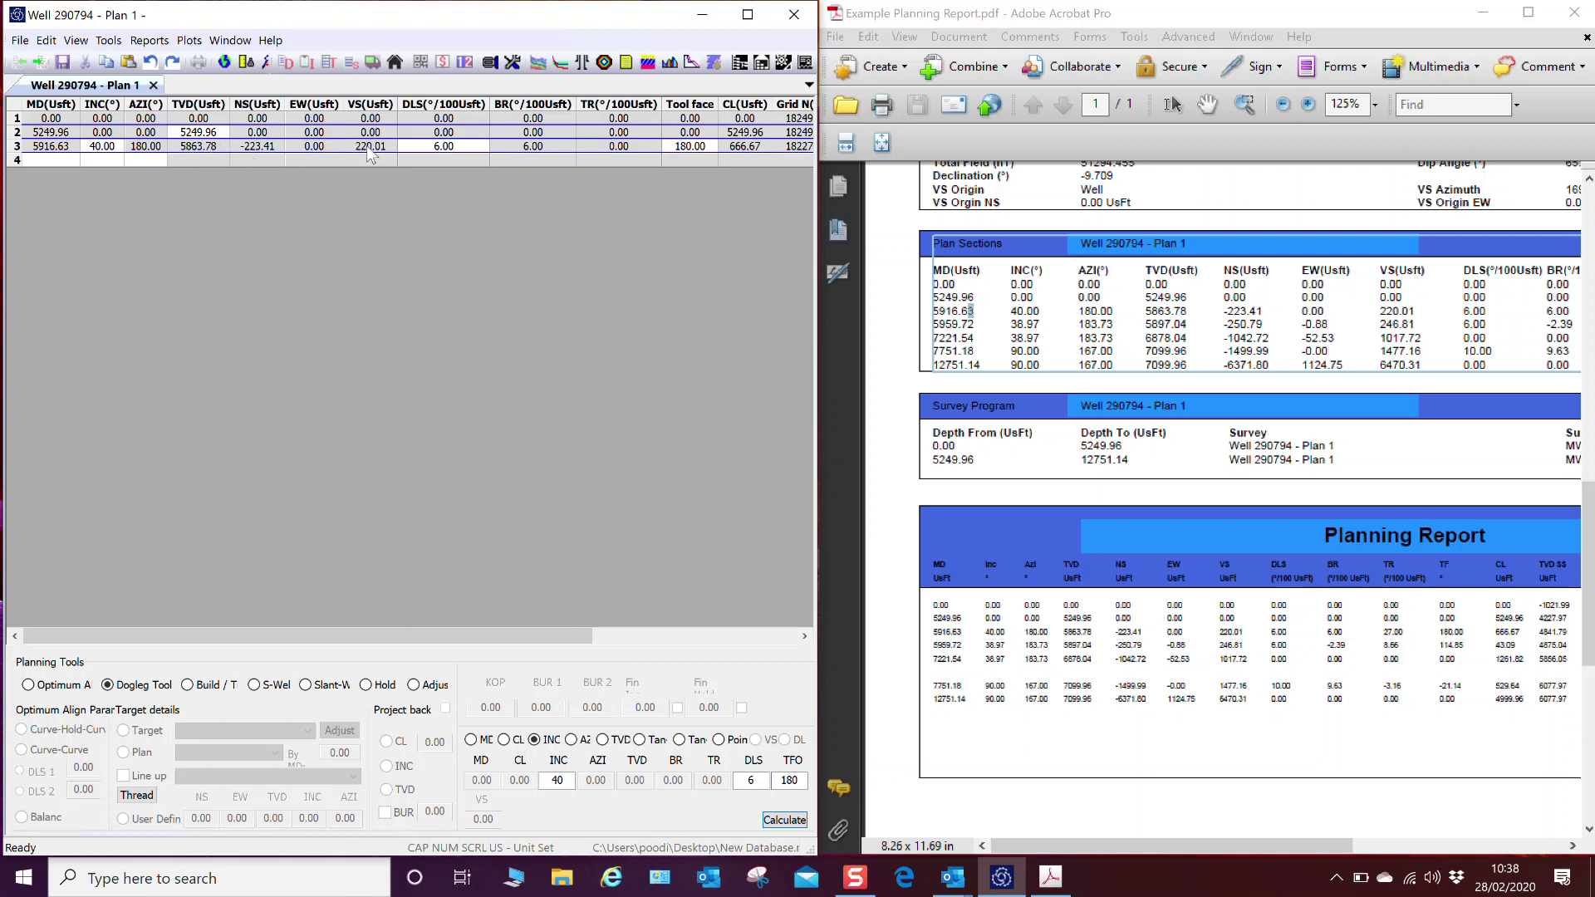
{"action": "left_click", "coordinate": [63, 162]}
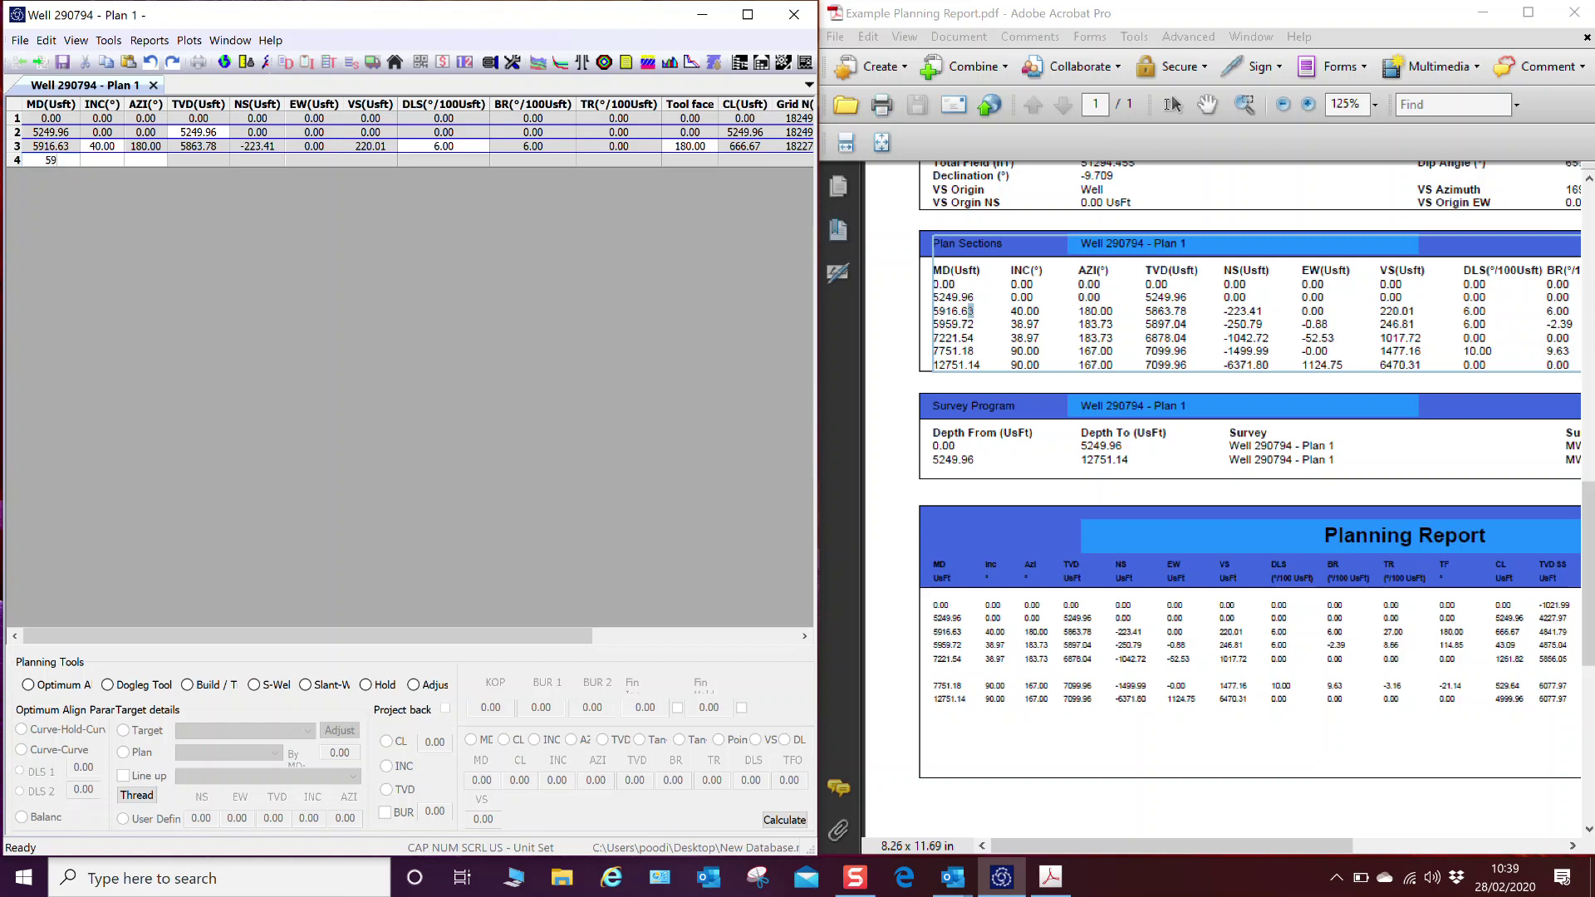
- Enter row 4 with MD 5959.72, inclination 38.97° and azimuth 183.73°
{"action": "type", "text": "59.72"}
{"action": "key", "text": "Tab"}
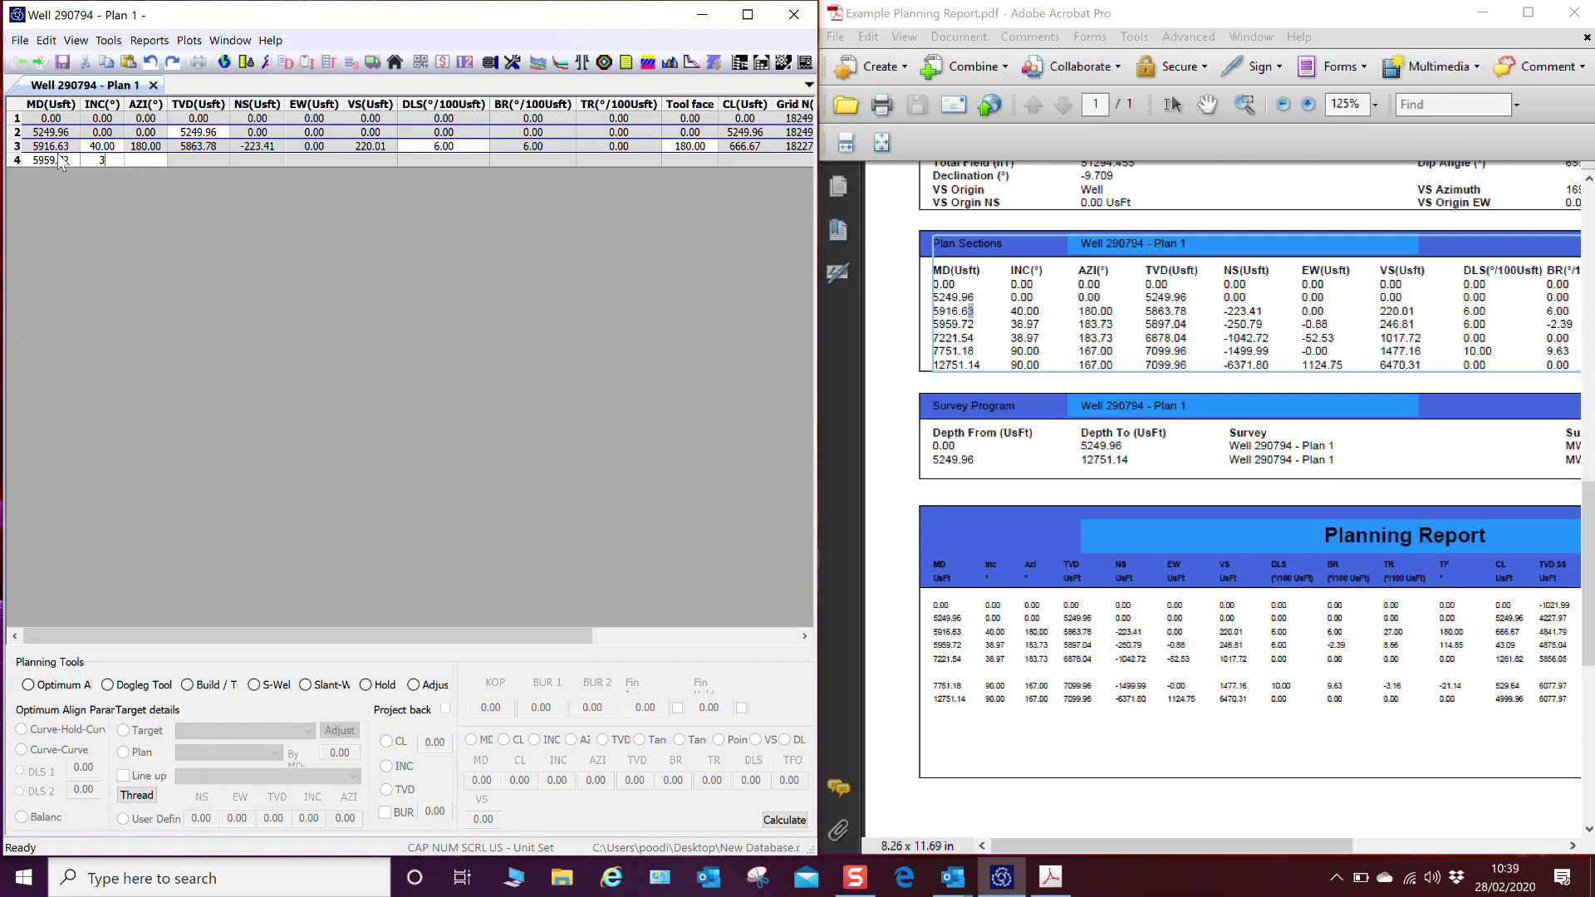
{"action": "type", "text": "38.97"}
{"action": "type", "text": "1"}
{"action": "type", "text": "87"}
{"action": "key", "text": "BackSpace"}
{"action": "type", "text": "3.73"}
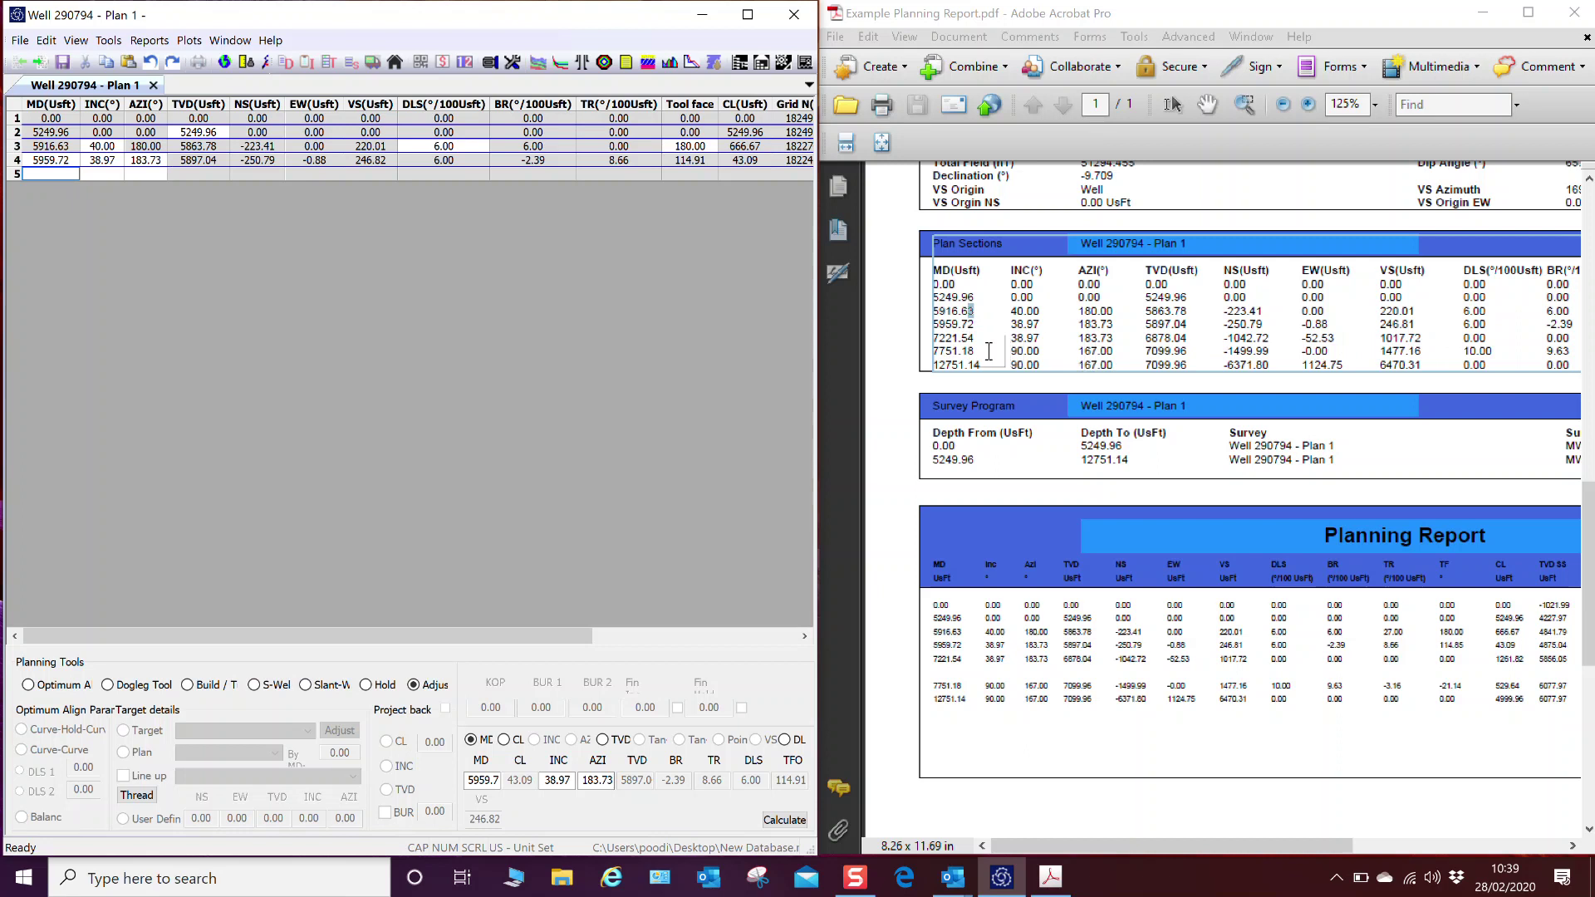
- Calculate row 5 as a hold to MD 7221.54 and check its TVD 6878.07 against the report
{"action": "left_click", "coordinate": [366, 684]}
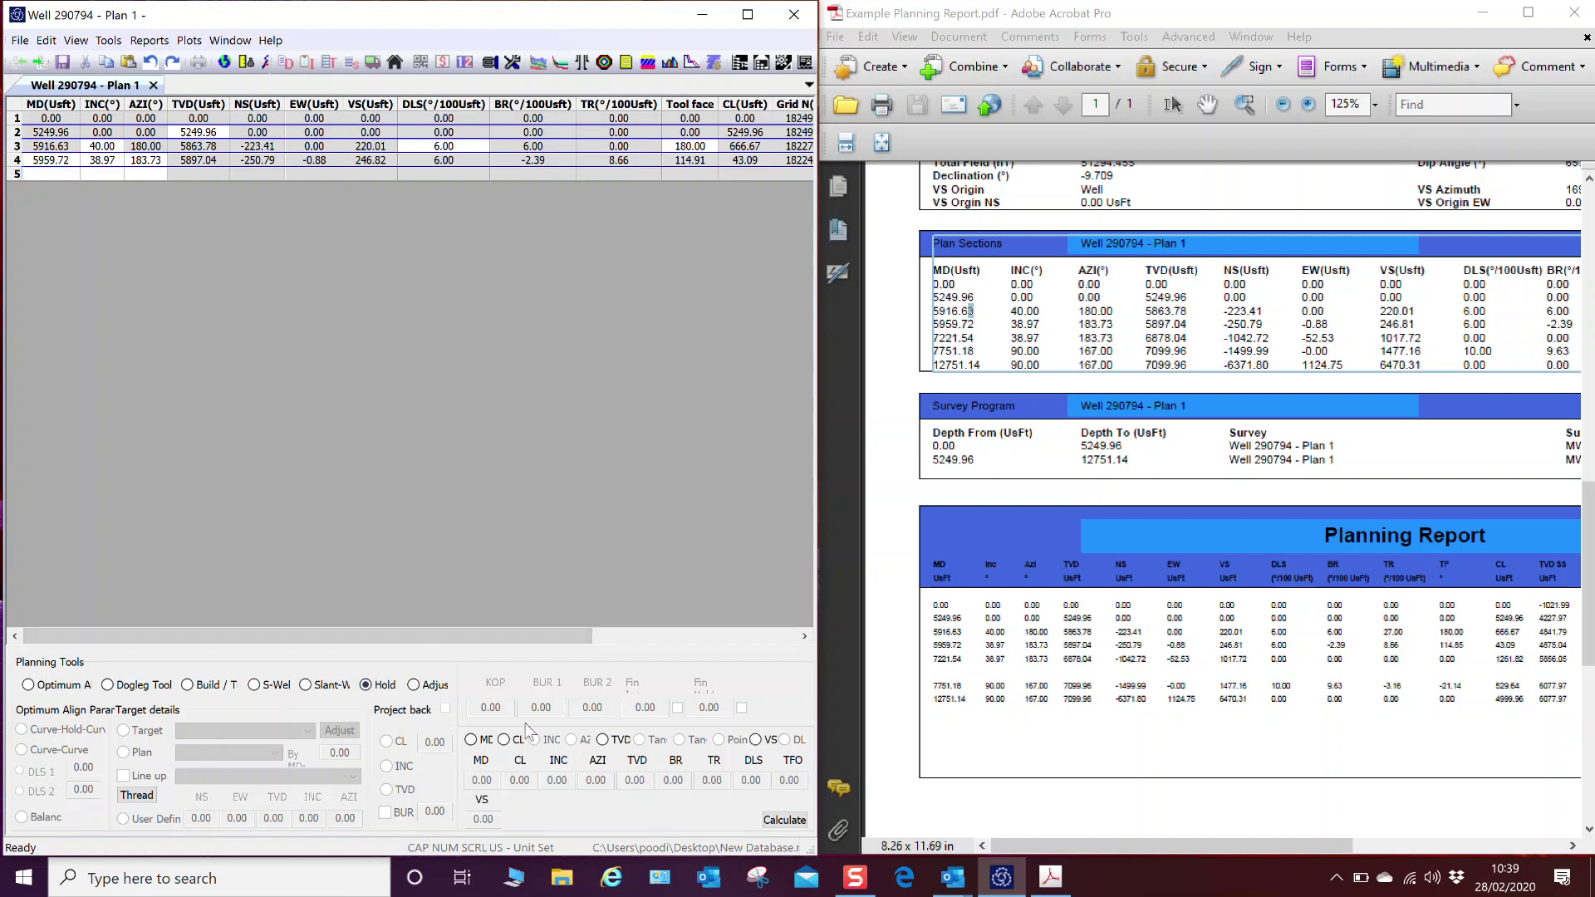
{"action": "left_click", "coordinate": [471, 740]}
{"action": "left_click", "coordinate": [483, 781]}
{"action": "type", "text": "7221.54"}
{"action": "left_click", "coordinate": [771, 824]}
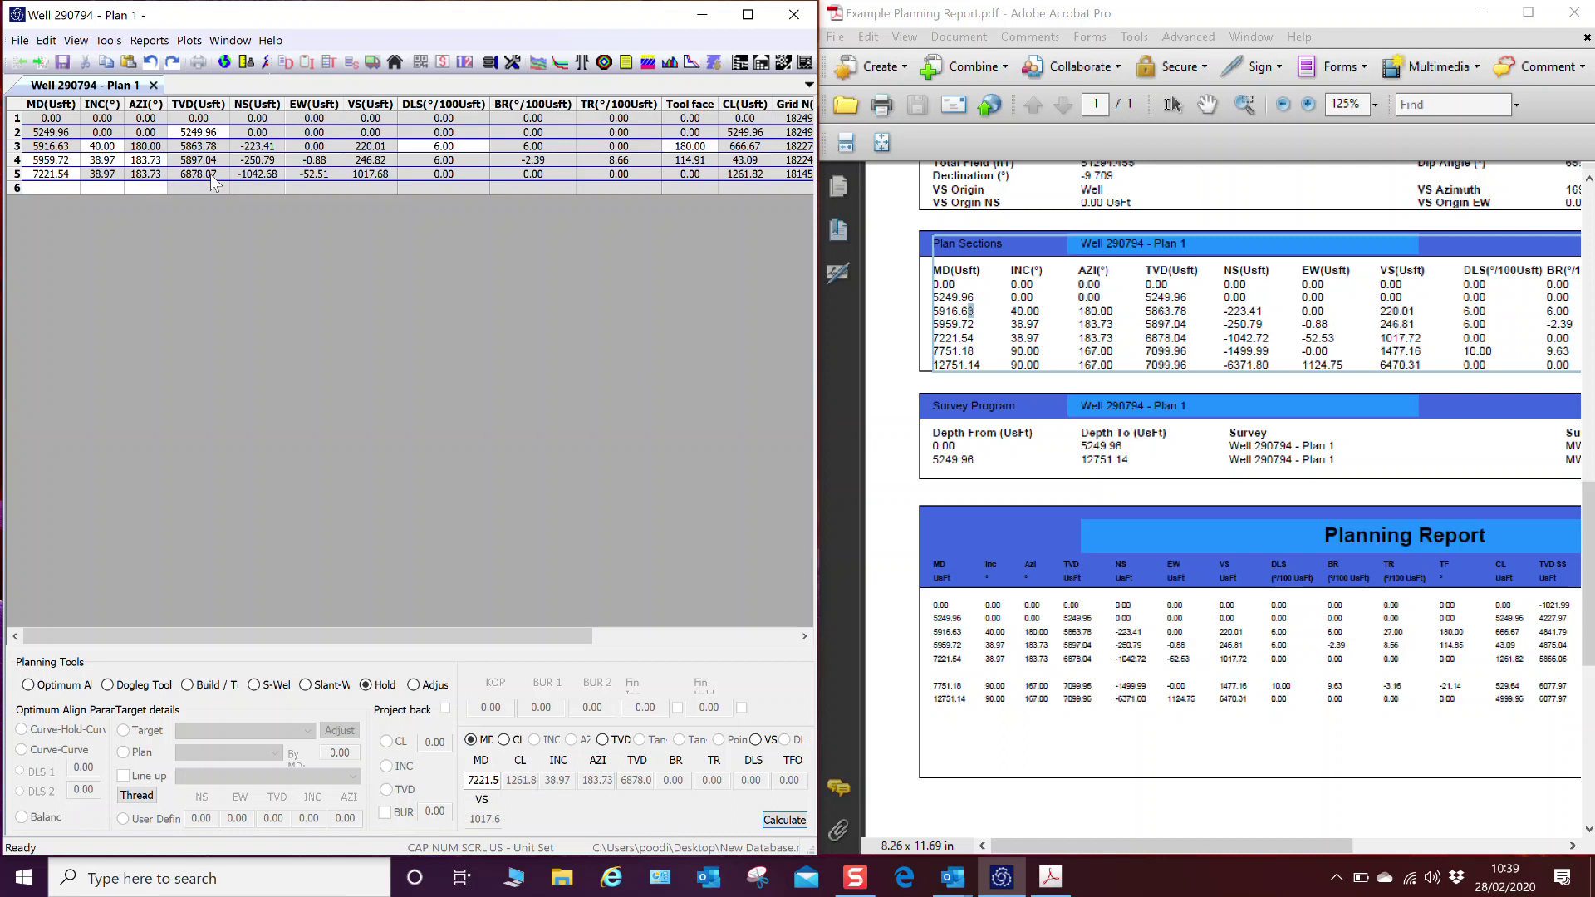
{"action": "left_click", "coordinate": [221, 178]}
{"action": "left_click", "coordinate": [38, 176]}
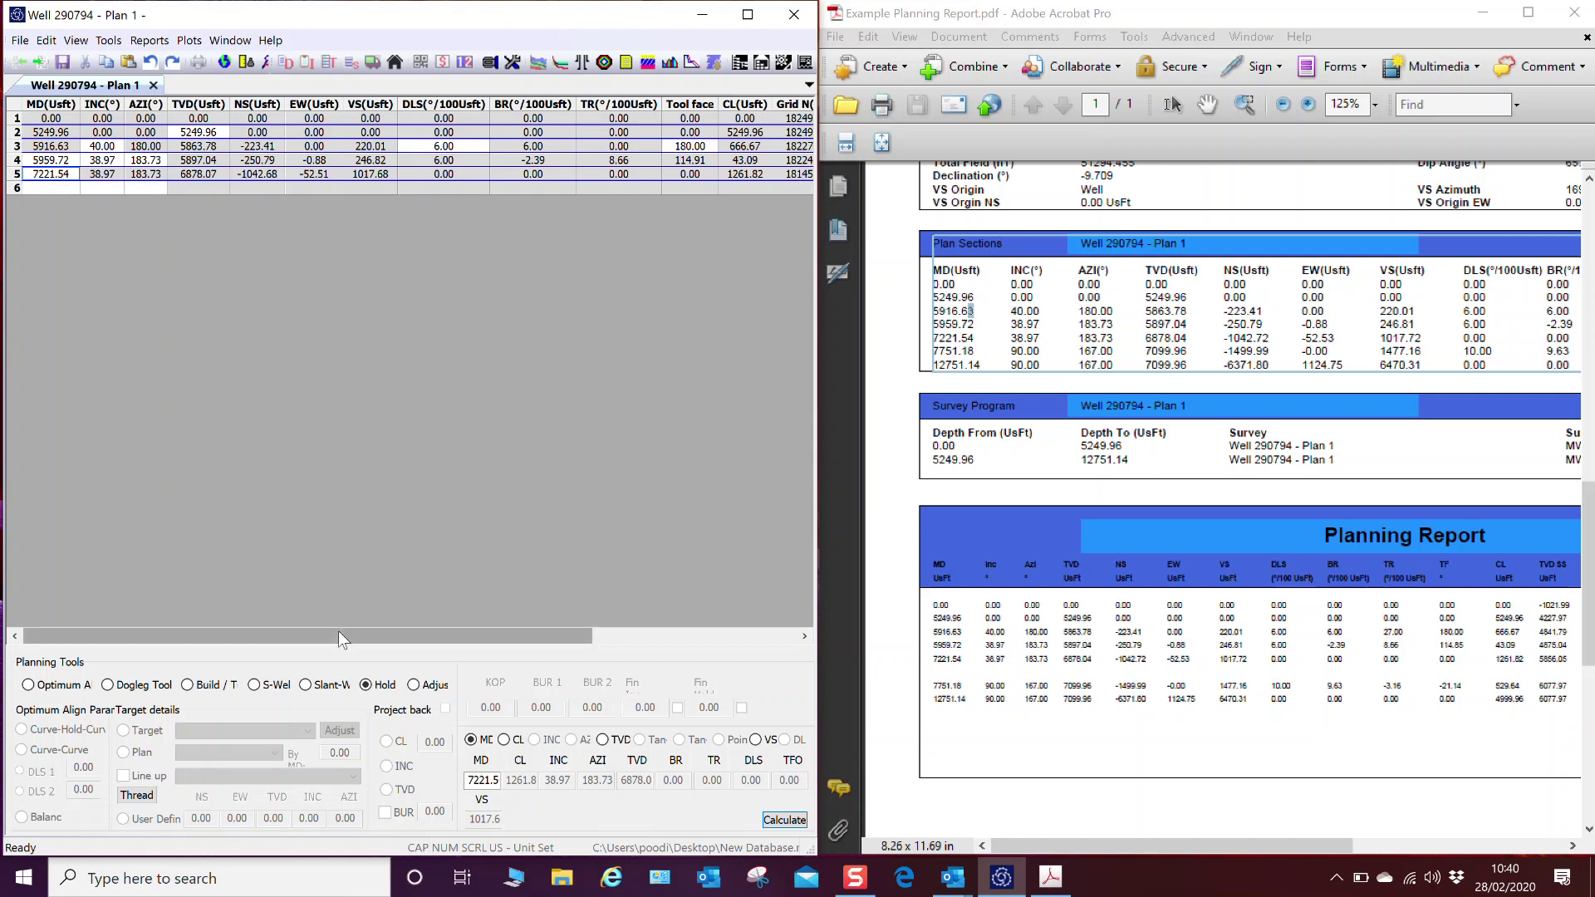
- Reopen row 5 as a dogleg section aimed at a user-defined target point
{"action": "left_click", "coordinate": [364, 683]}
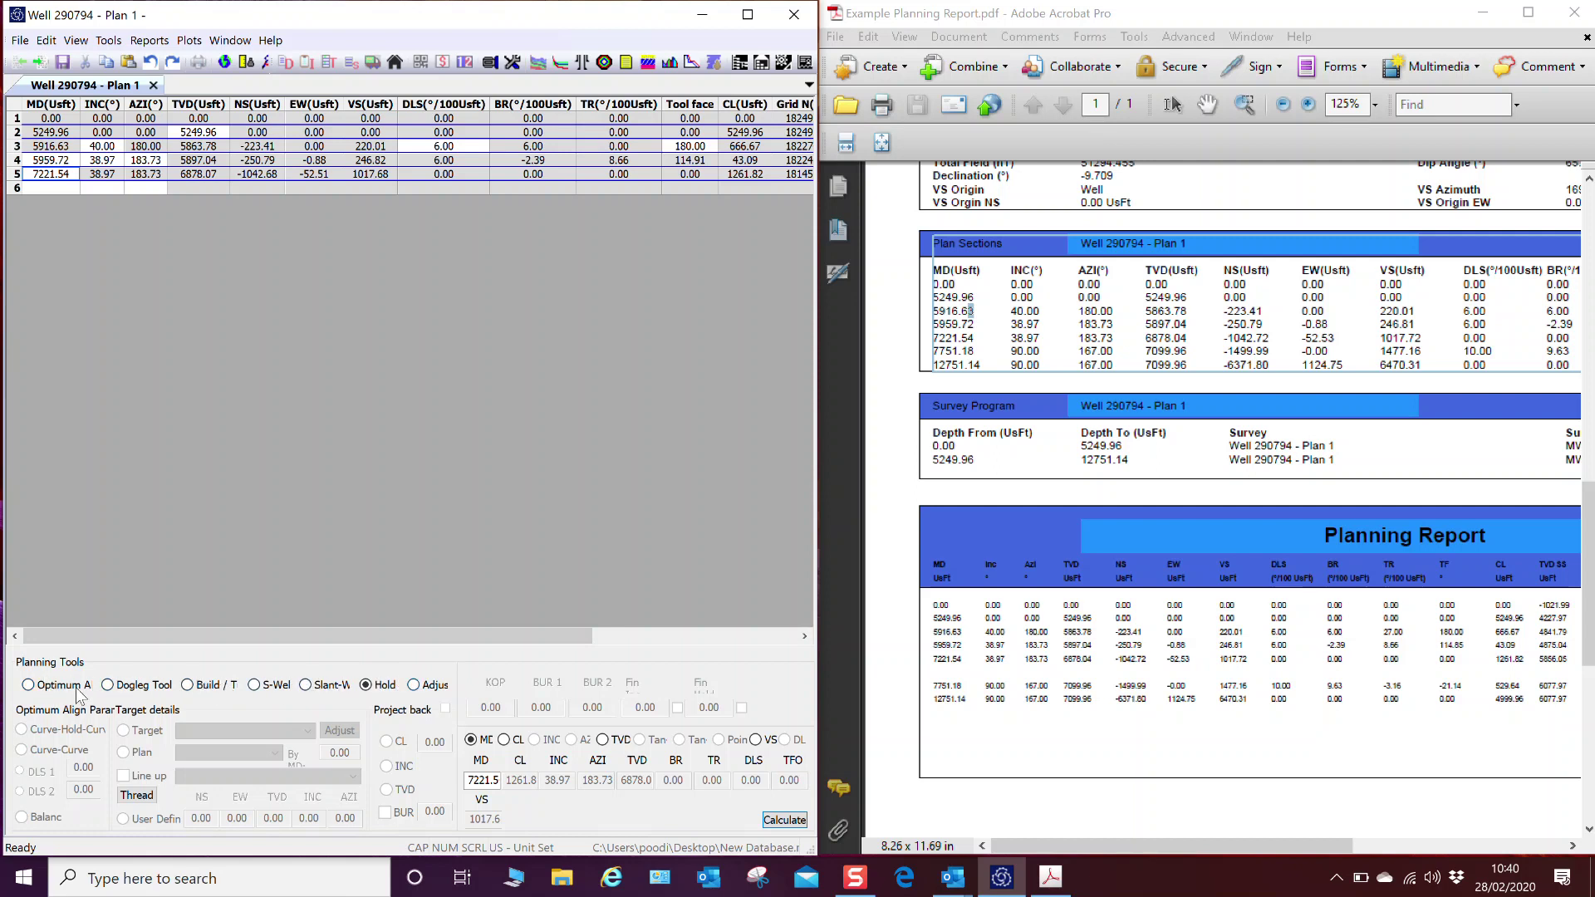
{"action": "left_click", "coordinate": [107, 686]}
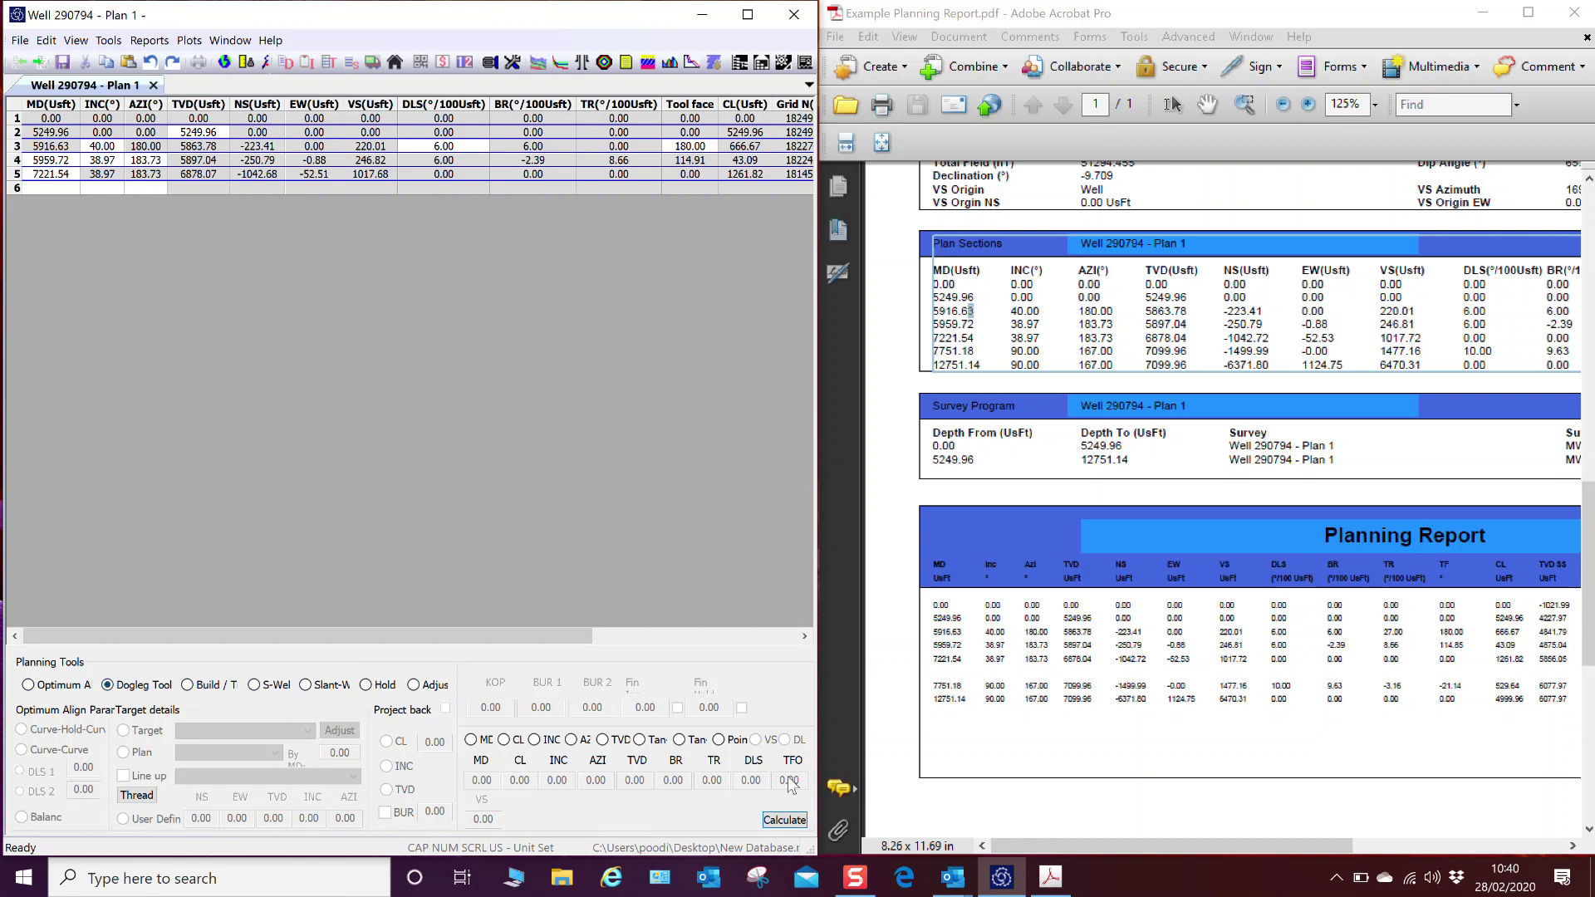
{"action": "left_click", "coordinate": [719, 740]}
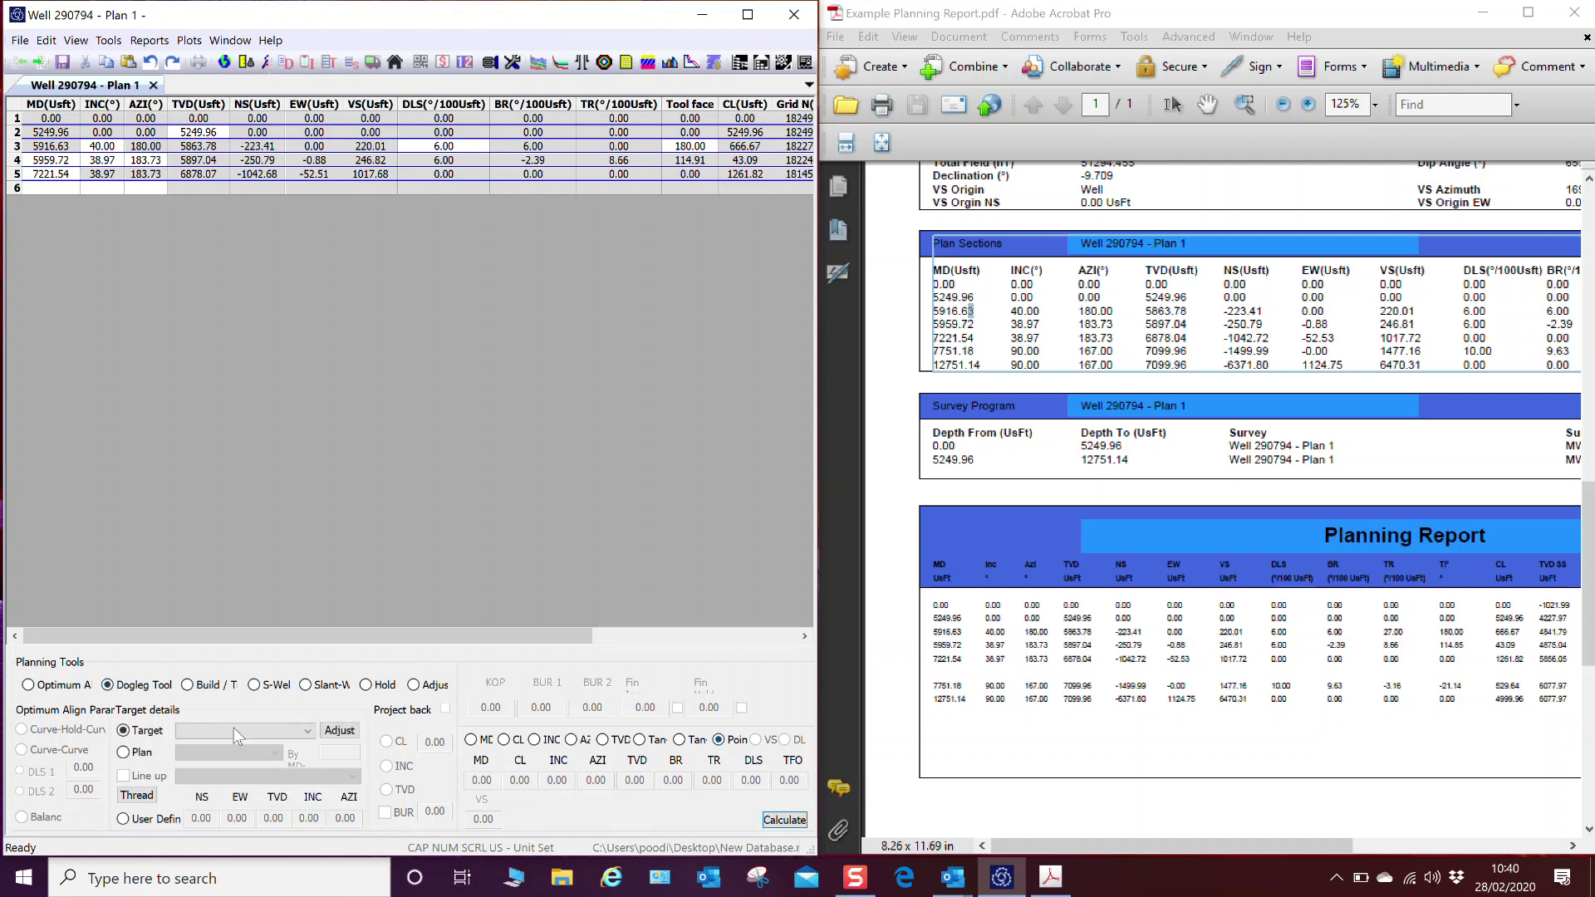
{"action": "left_click", "coordinate": [123, 820]}
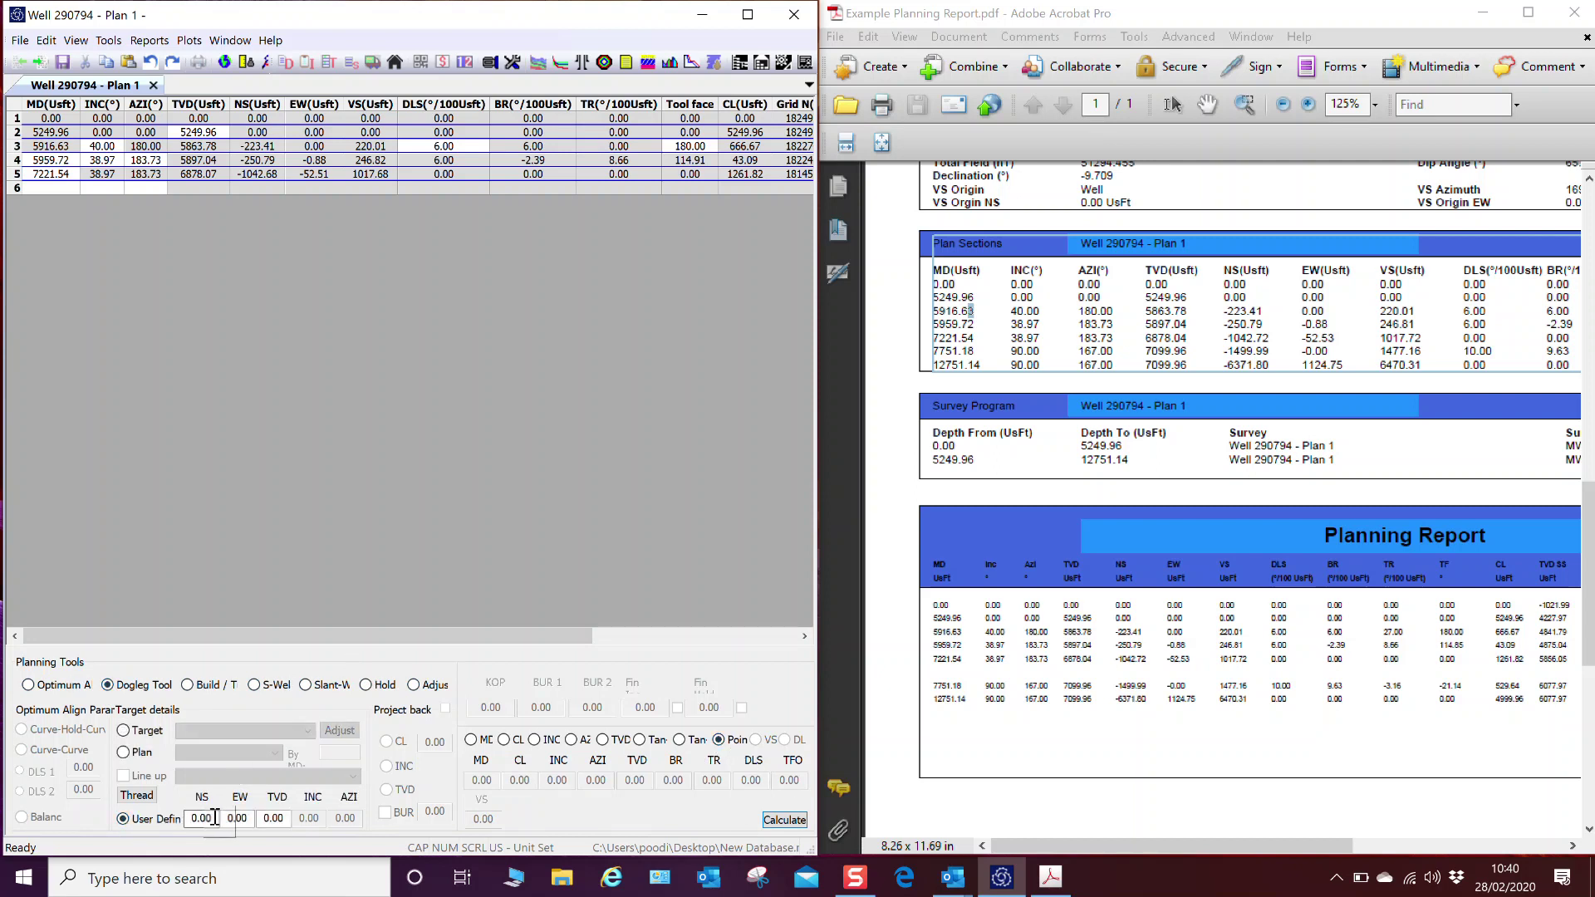
- Recalculate row 5 to end at NS -1042.72, EW -52.53, TVD 6878.04
{"action": "left_click_drag", "start_coordinate": [215, 817], "coordinate": [191, 811]}
{"action": "type", "text": "-"}
{"action": "type", "text": "1042."}
{"action": "type", "text": "72"}
{"action": "key", "text": "Tab"}
{"action": "type", "text": "-52.53"}
{"action": "key", "text": "Tab"}
{"action": "type", "text": "6878"}
{"action": "type", "text": ".04"}
{"action": "left_click", "coordinate": [786, 819]}
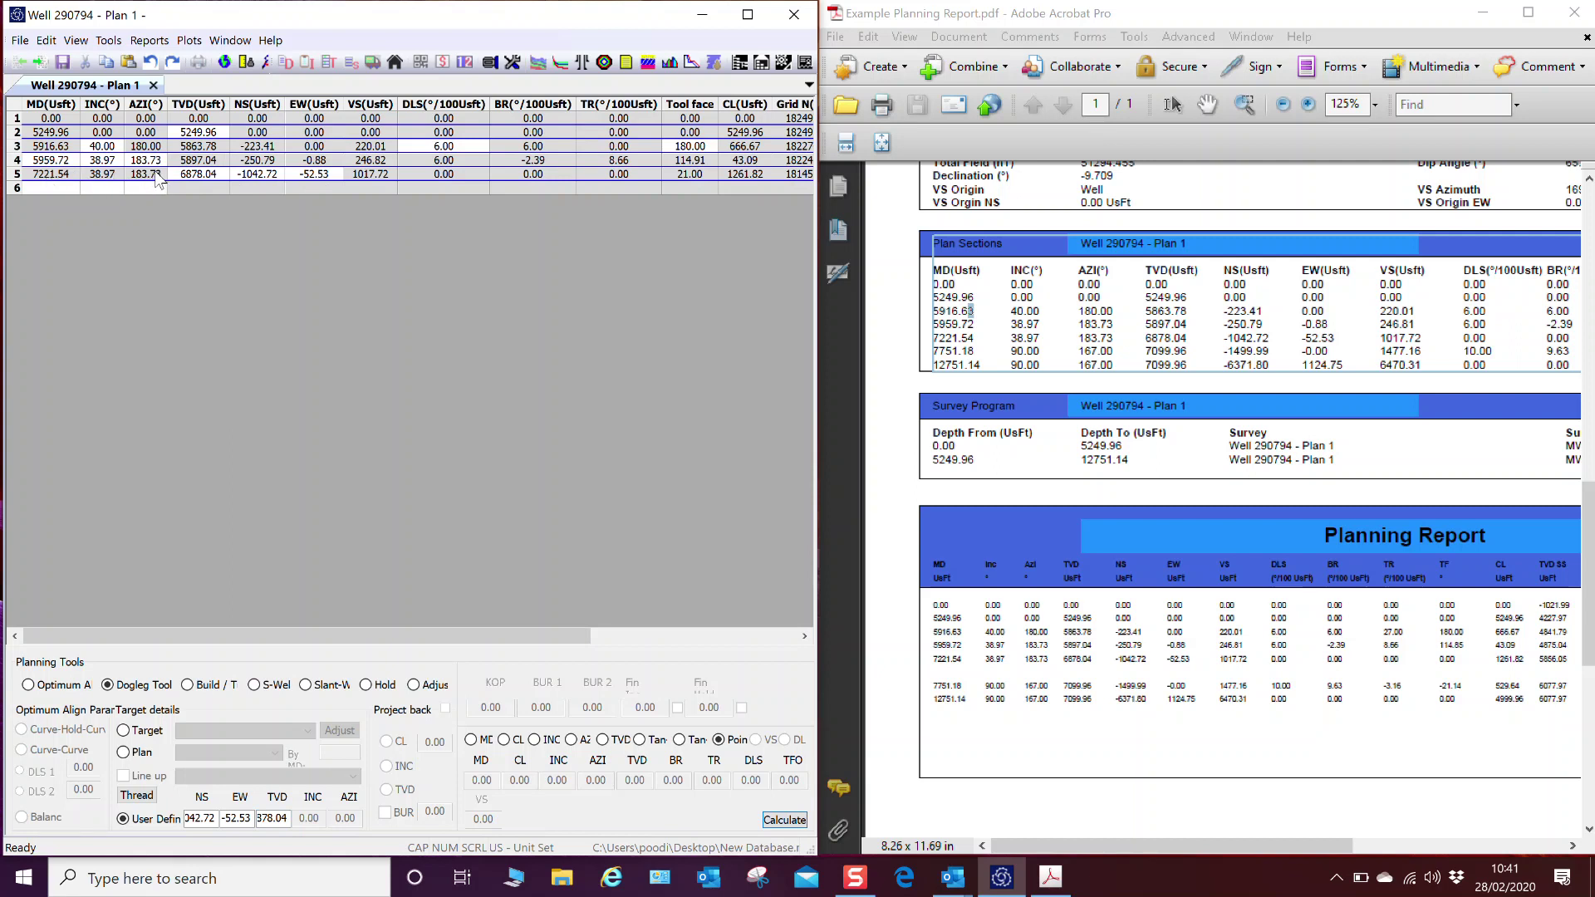
{"action": "left_click", "coordinate": [73, 188]}
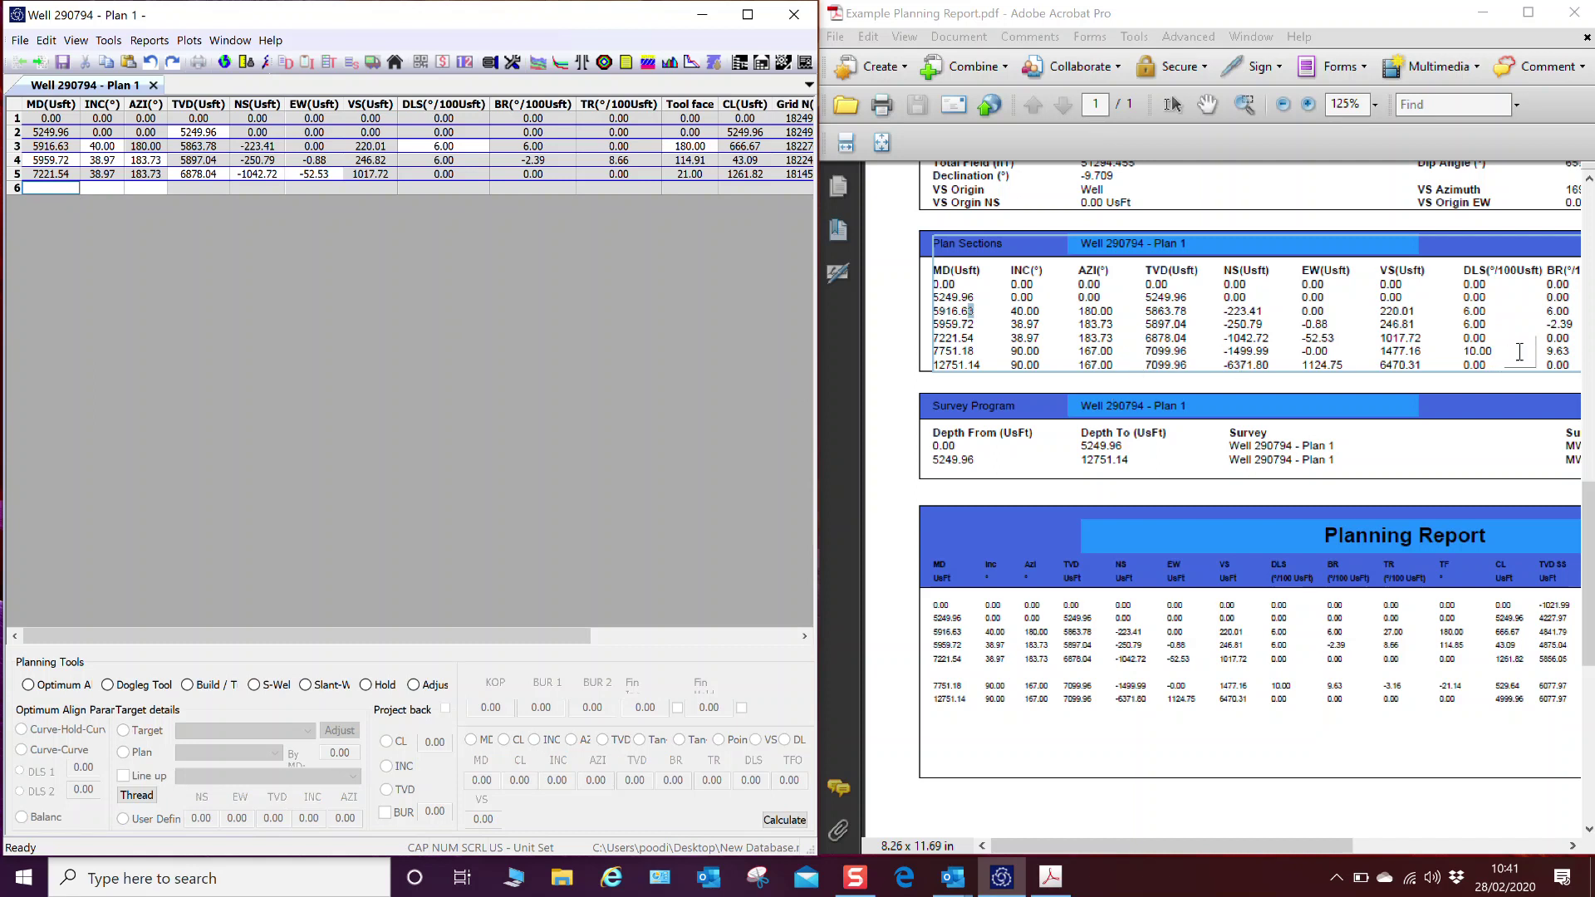
{"action": "left_click_drag", "start_coordinate": [1519, 352], "coordinate": [1517, 352]}
- Plan row 6 as a dogleg to user-defined point NS -1499.99, EW 0, TVD 7099.96
{"action": "left_click", "coordinate": [108, 685]}
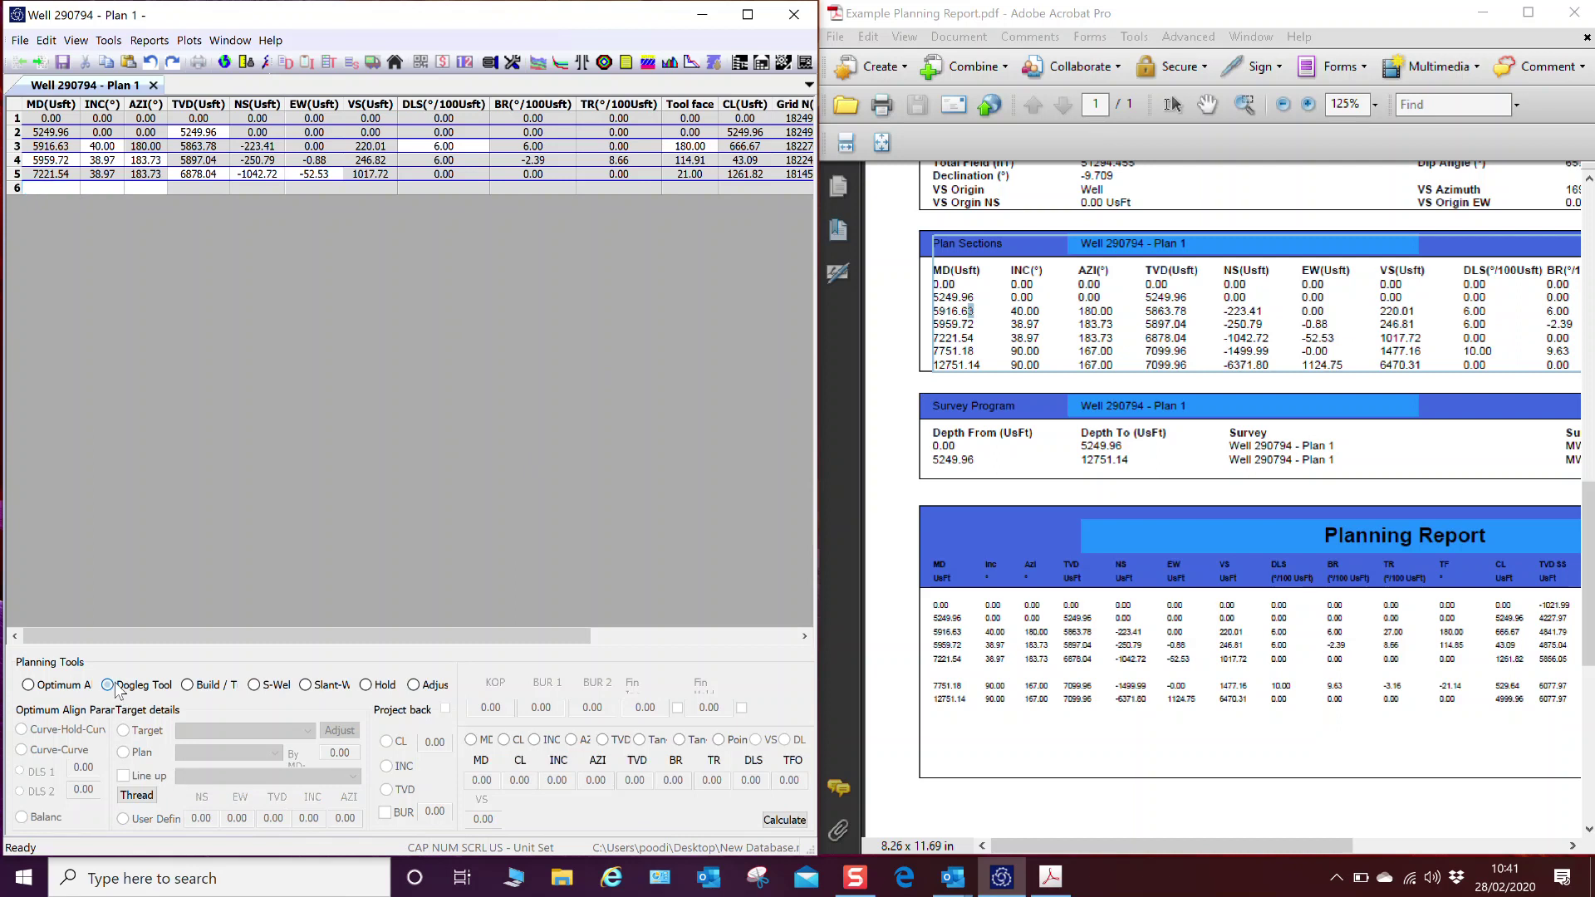
{"action": "left_click", "coordinate": [718, 741]}
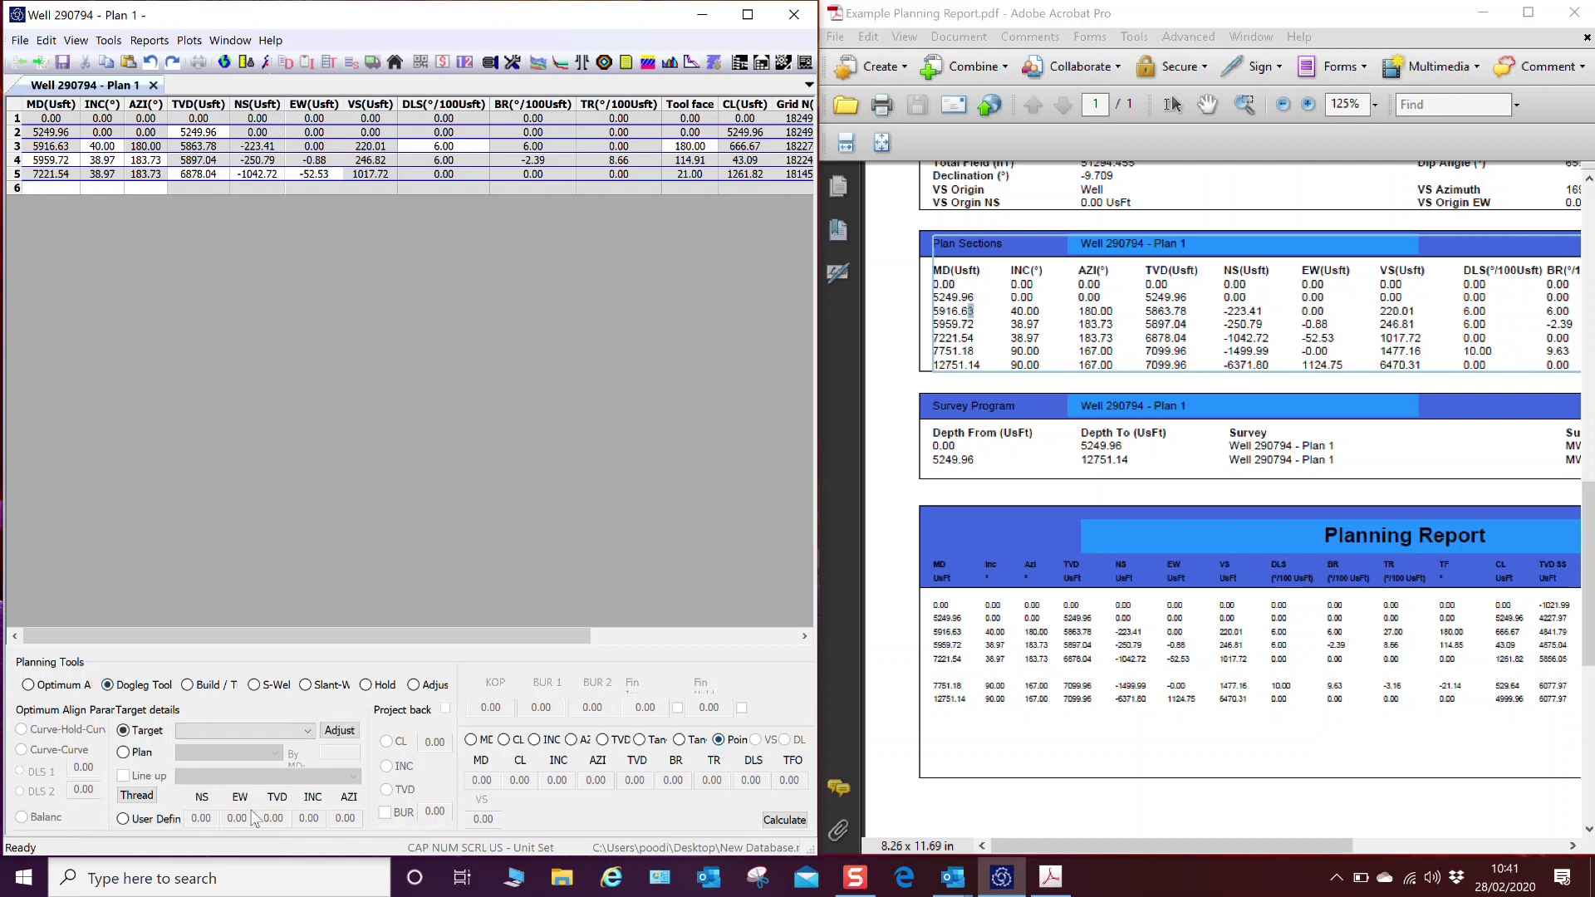
{"action": "left_click", "coordinate": [123, 819]}
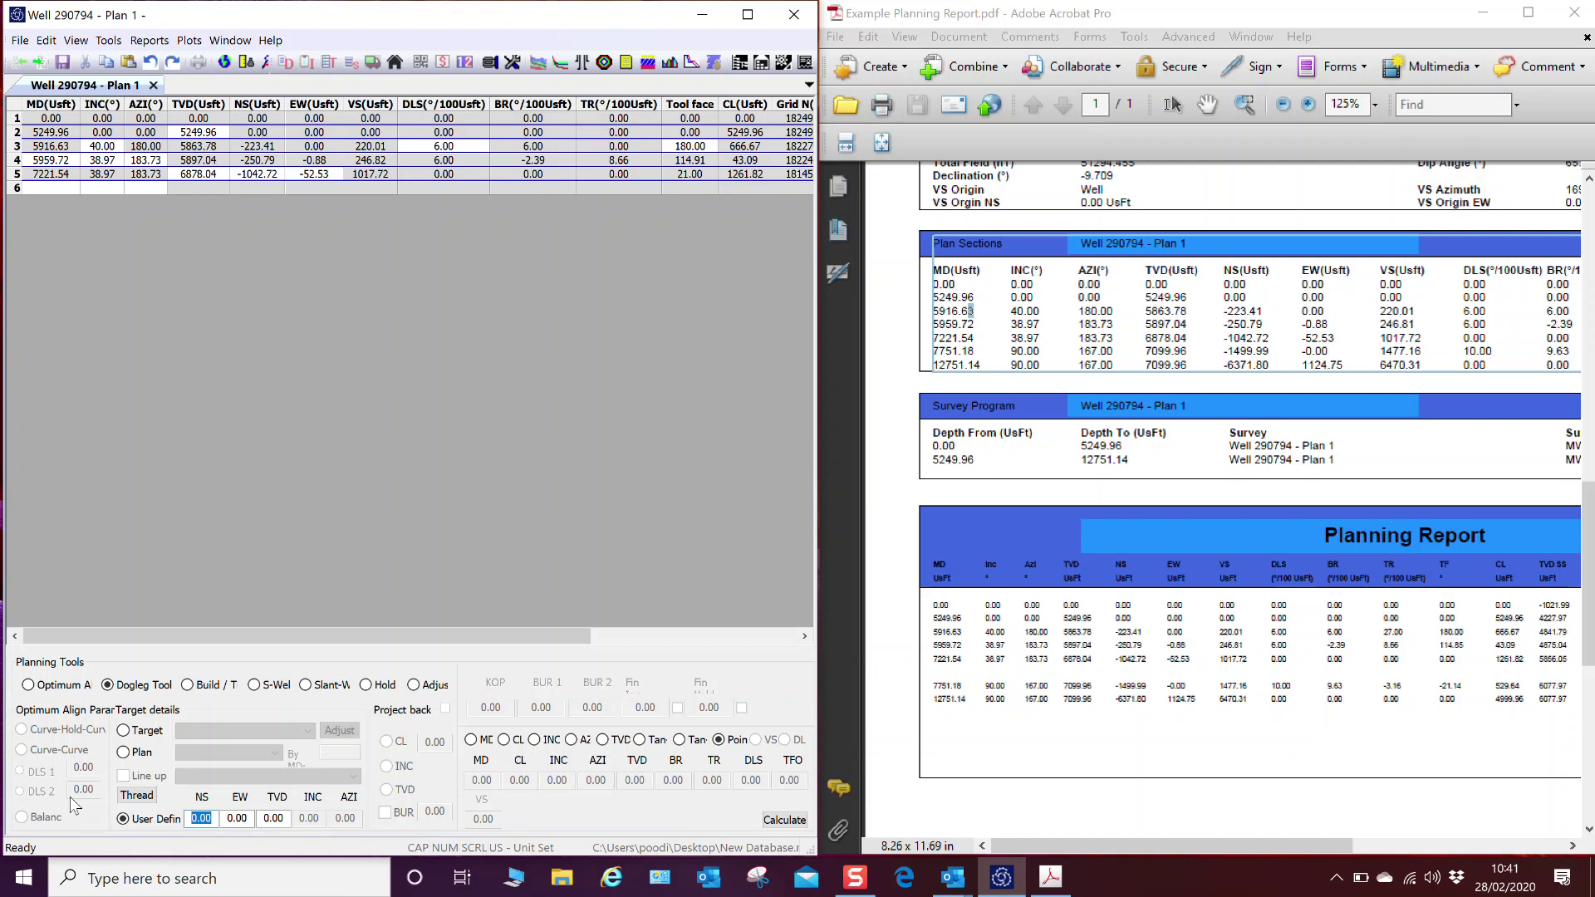
{"action": "type", "text": "-"}
{"action": "type", "text": "1499"}
{"action": "type", "text": "."}
{"action": "key", "text": "Tab"}
{"action": "type", "text": "0"}
{"action": "key", "text": "Tab"}
{"action": "type", "text": "7099.96"}
{"action": "left_click", "coordinate": [777, 820]}
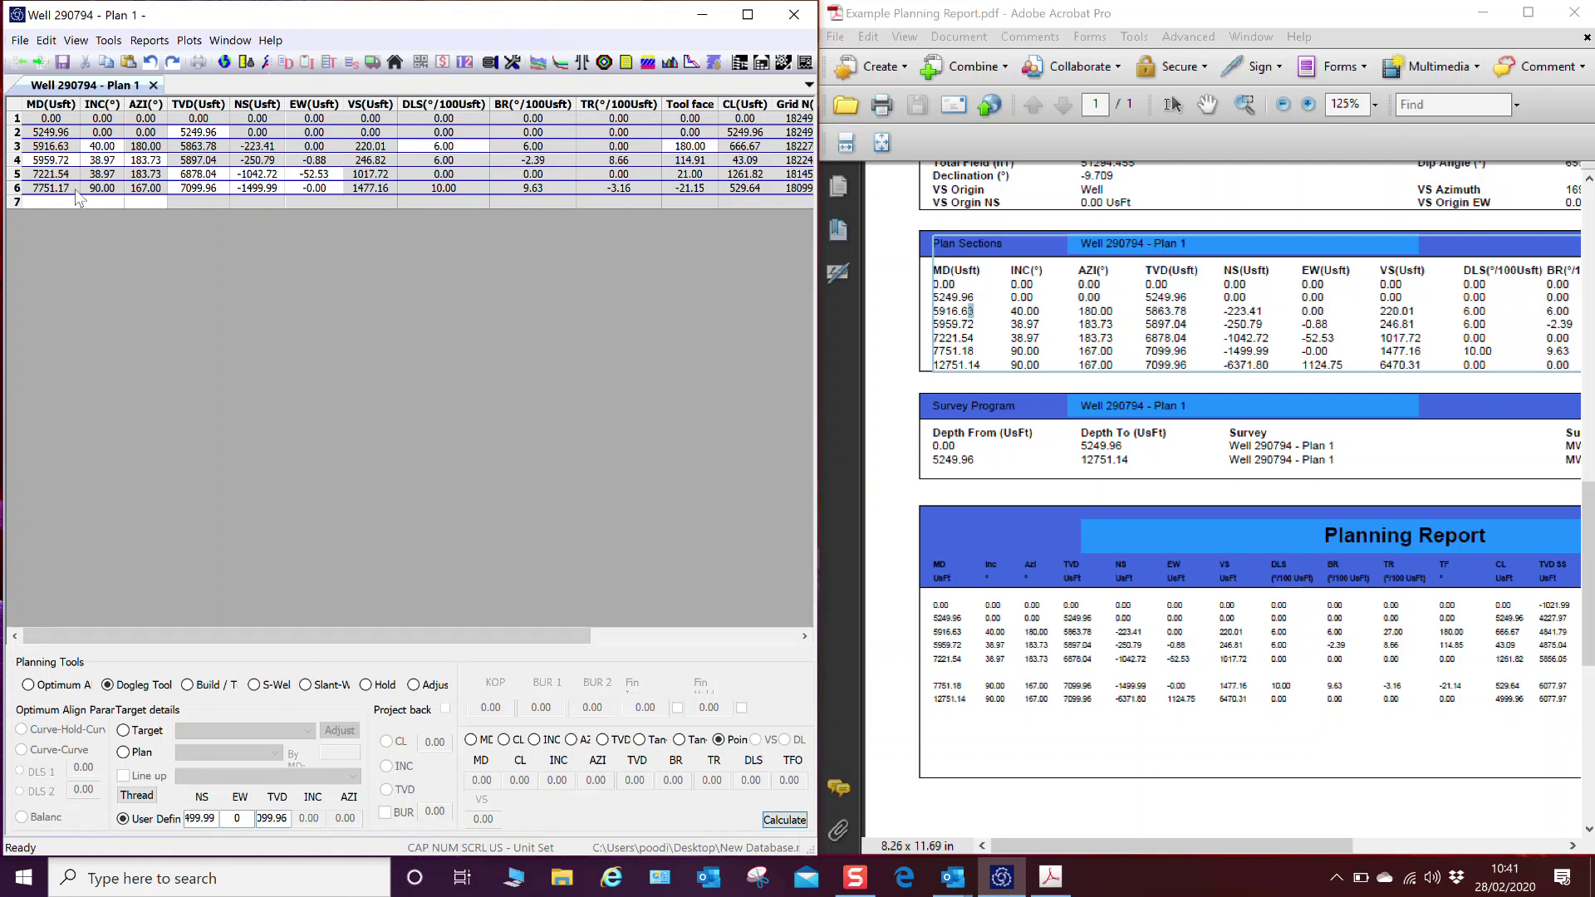
{"action": "left_click", "coordinate": [69, 190]}
- Add row 7 as a straight hold section to MD 12751.14
{"action": "left_click", "coordinate": [68, 200]}
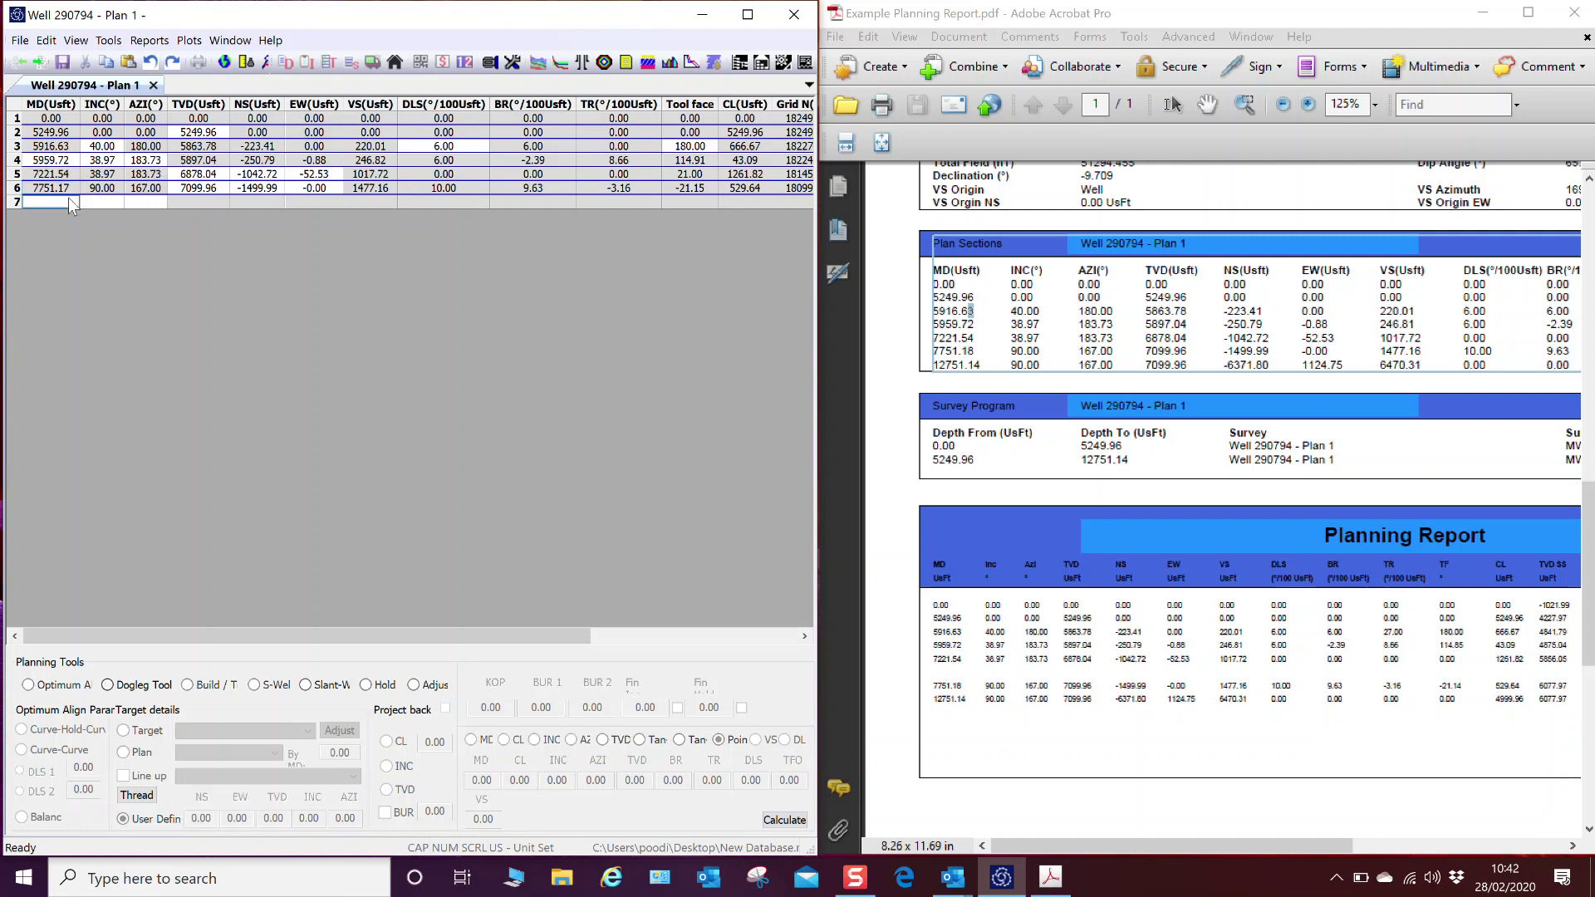
{"action": "left_click", "coordinate": [366, 685]}
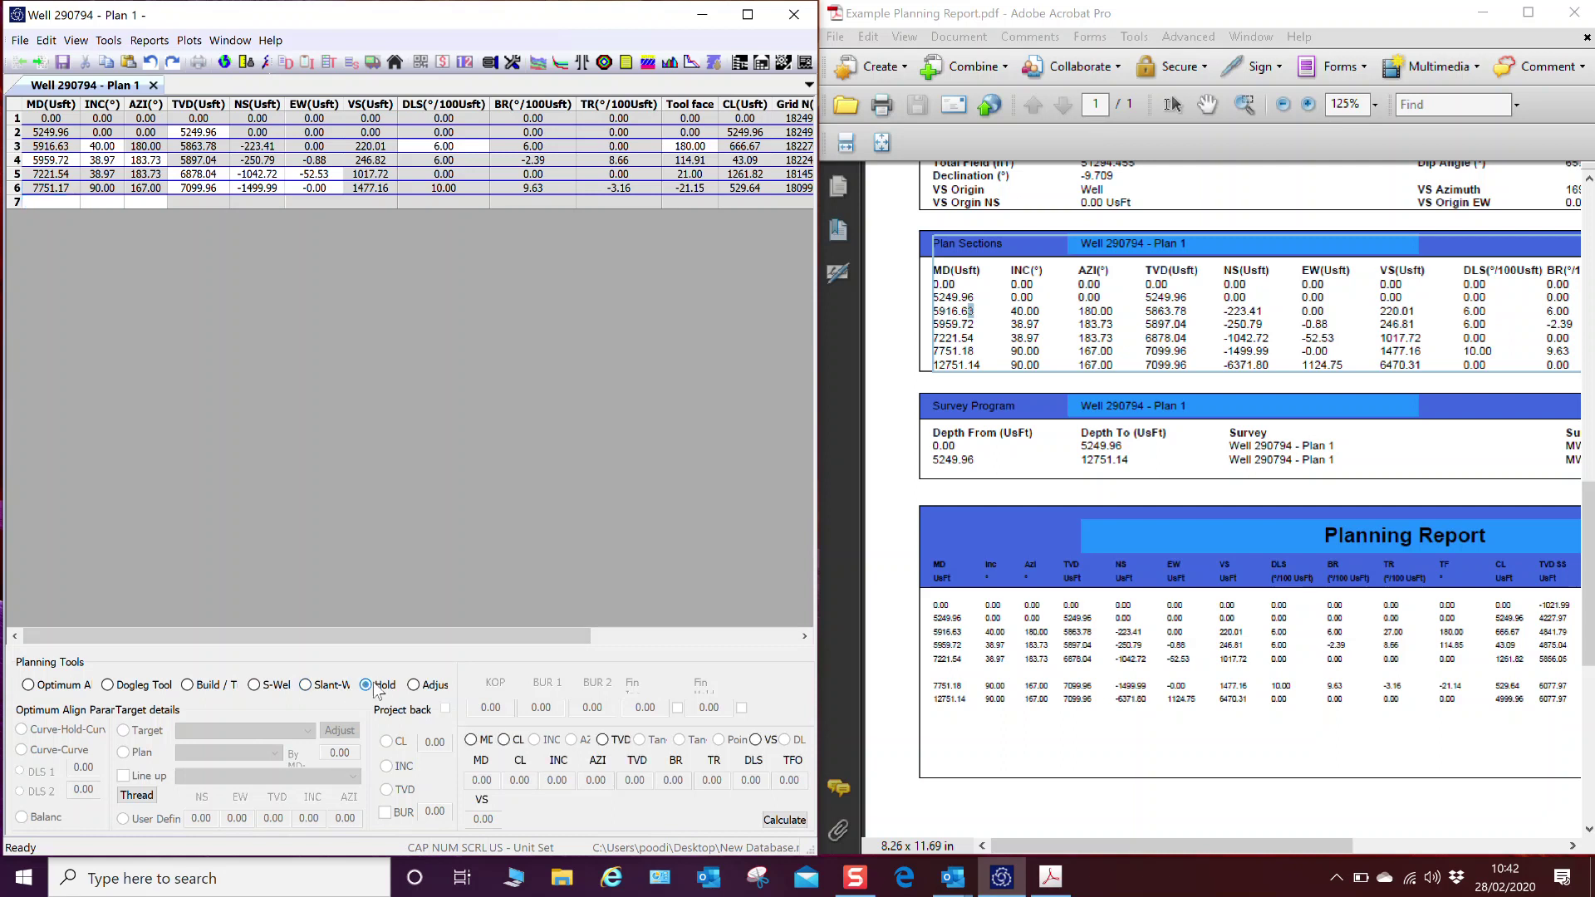
{"action": "left_click", "coordinate": [472, 740]}
{"action": "type", "text": "12"}
{"action": "type", "text": "751."}
{"action": "type", "text": "14"}
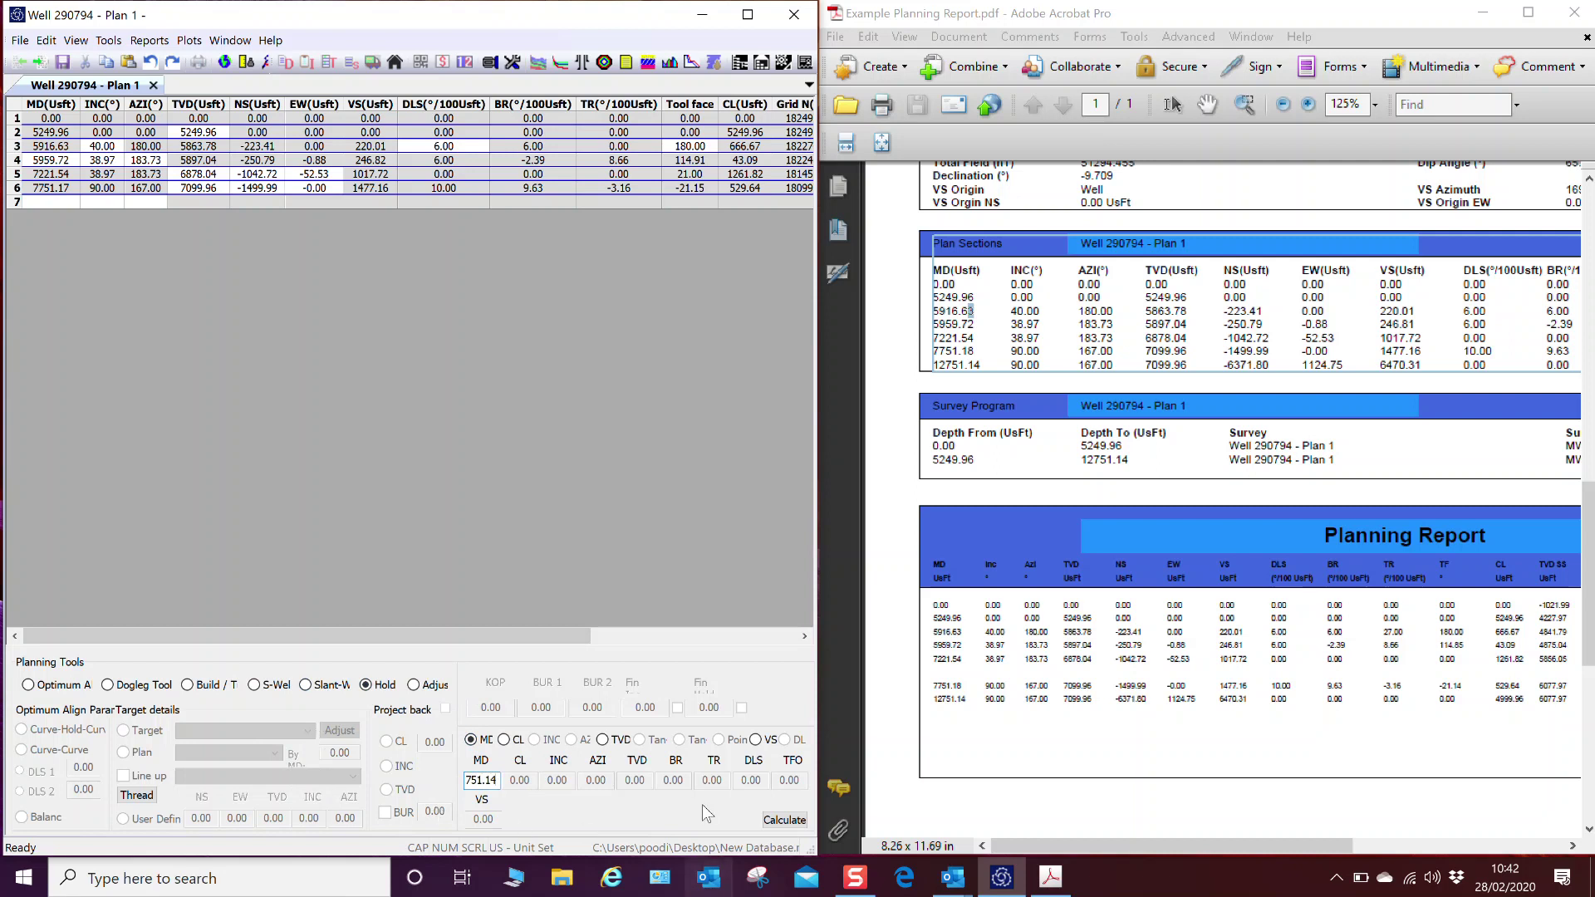
{"action": "left_click", "coordinate": [784, 820]}
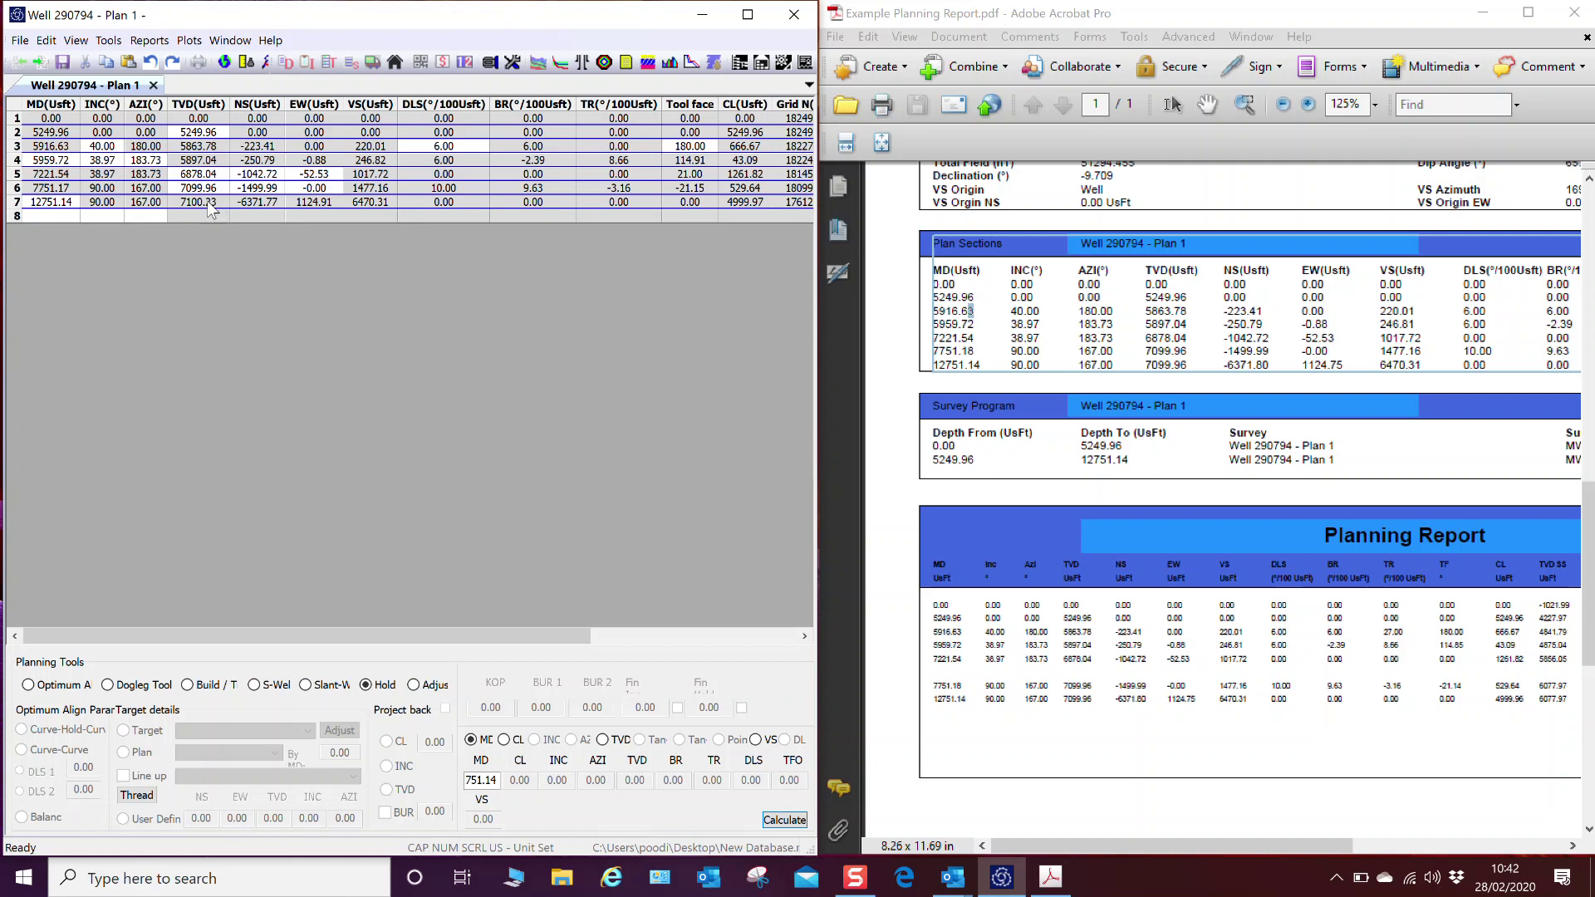
- Recalculate row 7 as a dogleg to NS -6371.8, EW 1124.75, TVD 7099.96
{"action": "left_click", "coordinate": [107, 685]}
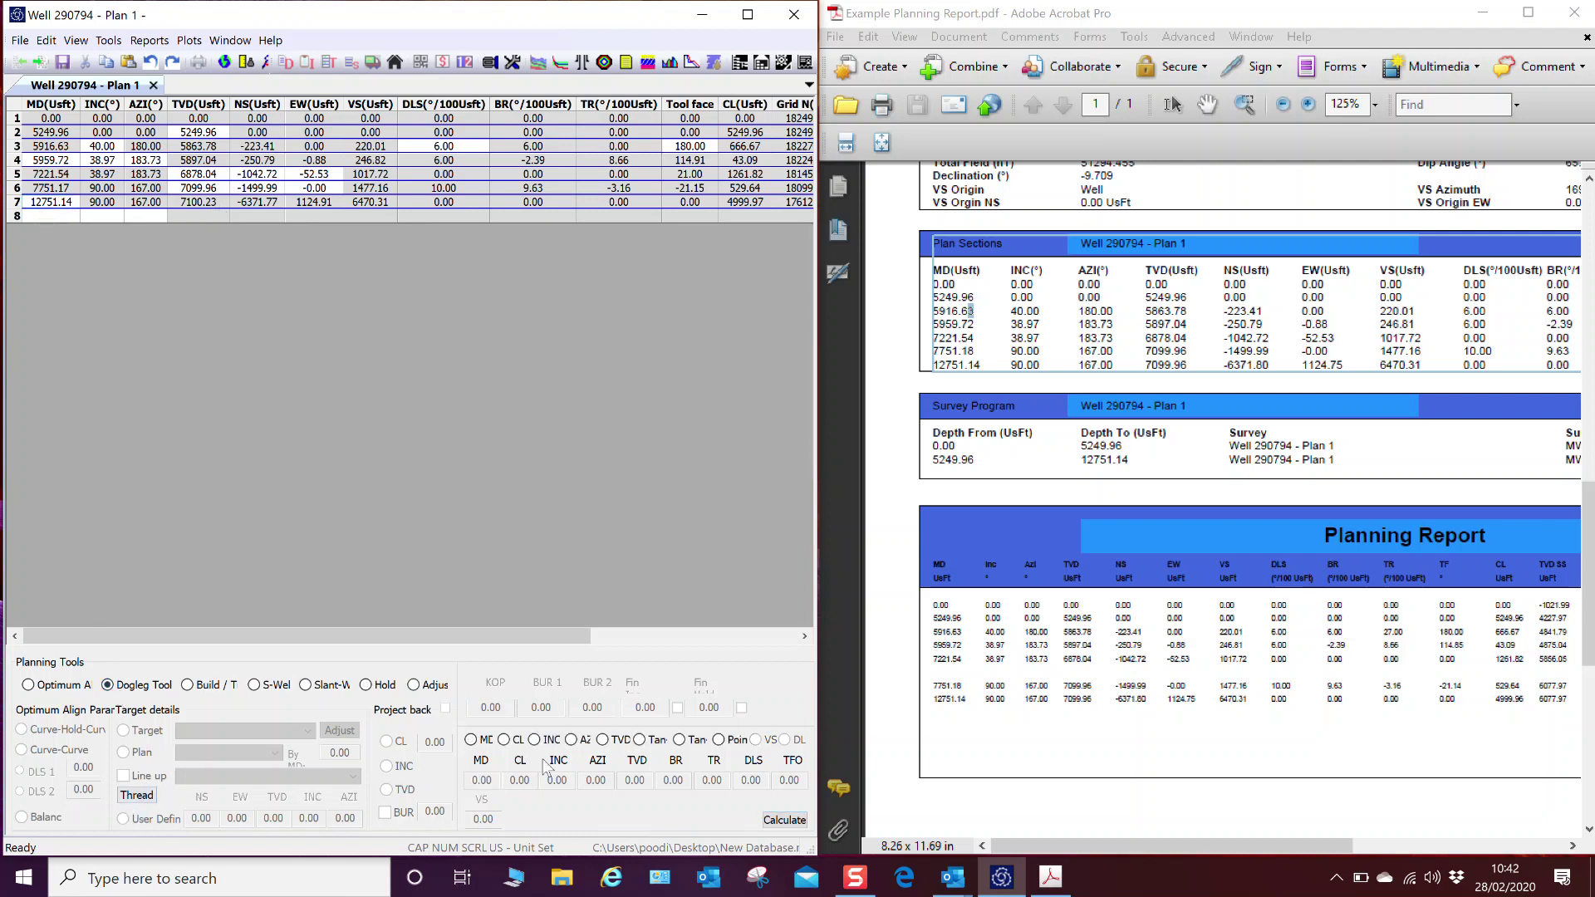
{"action": "left_click", "coordinate": [718, 740]}
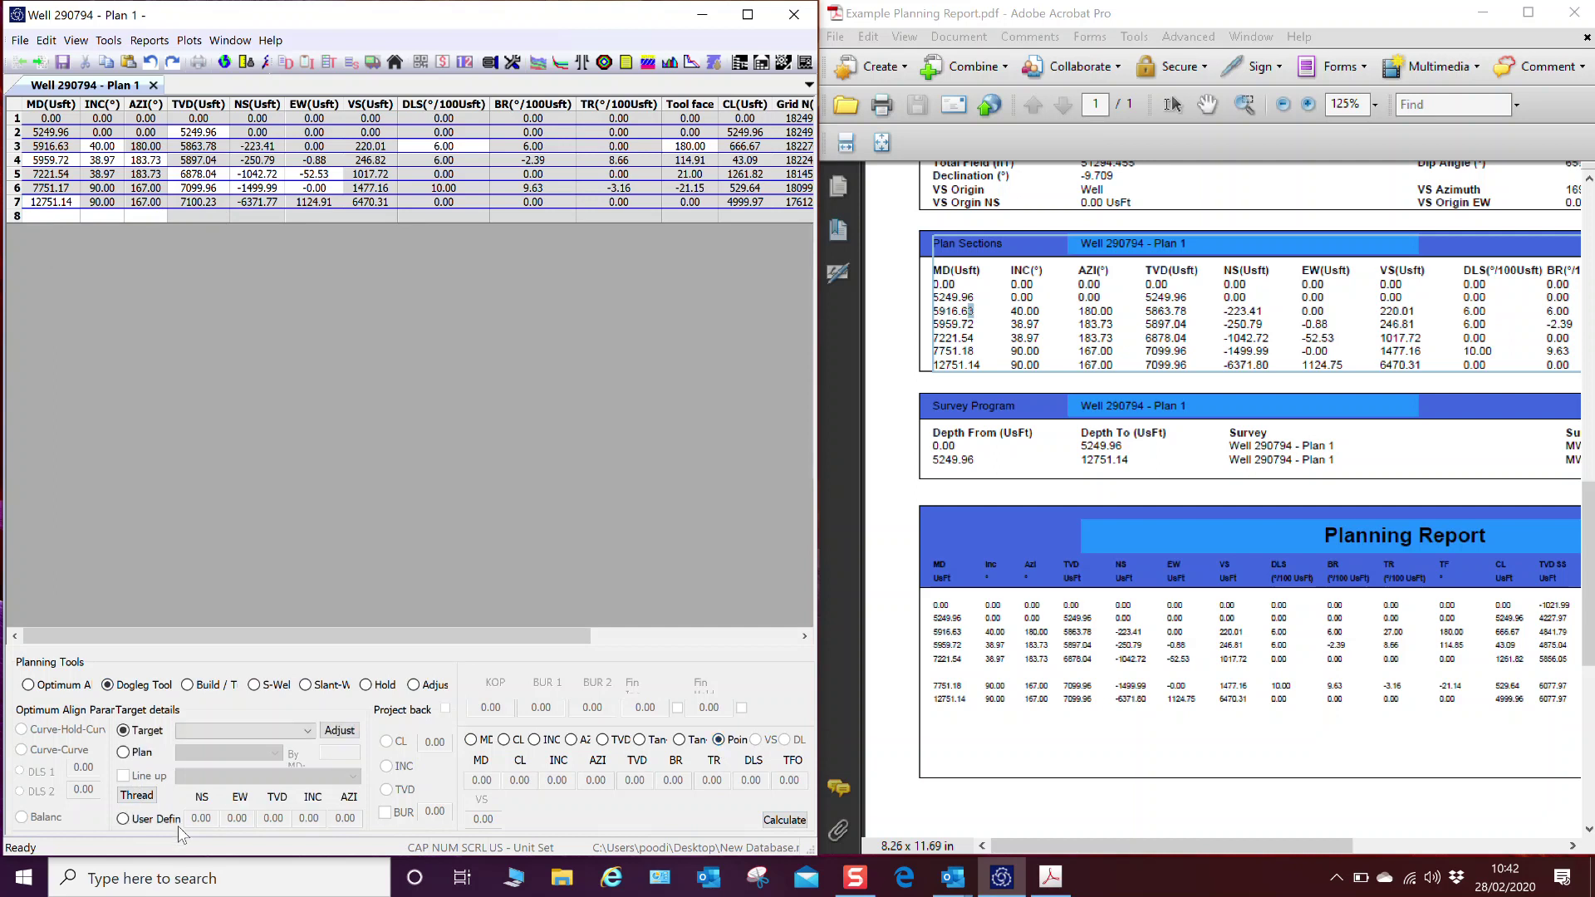
{"action": "left_click", "coordinate": [140, 819]}
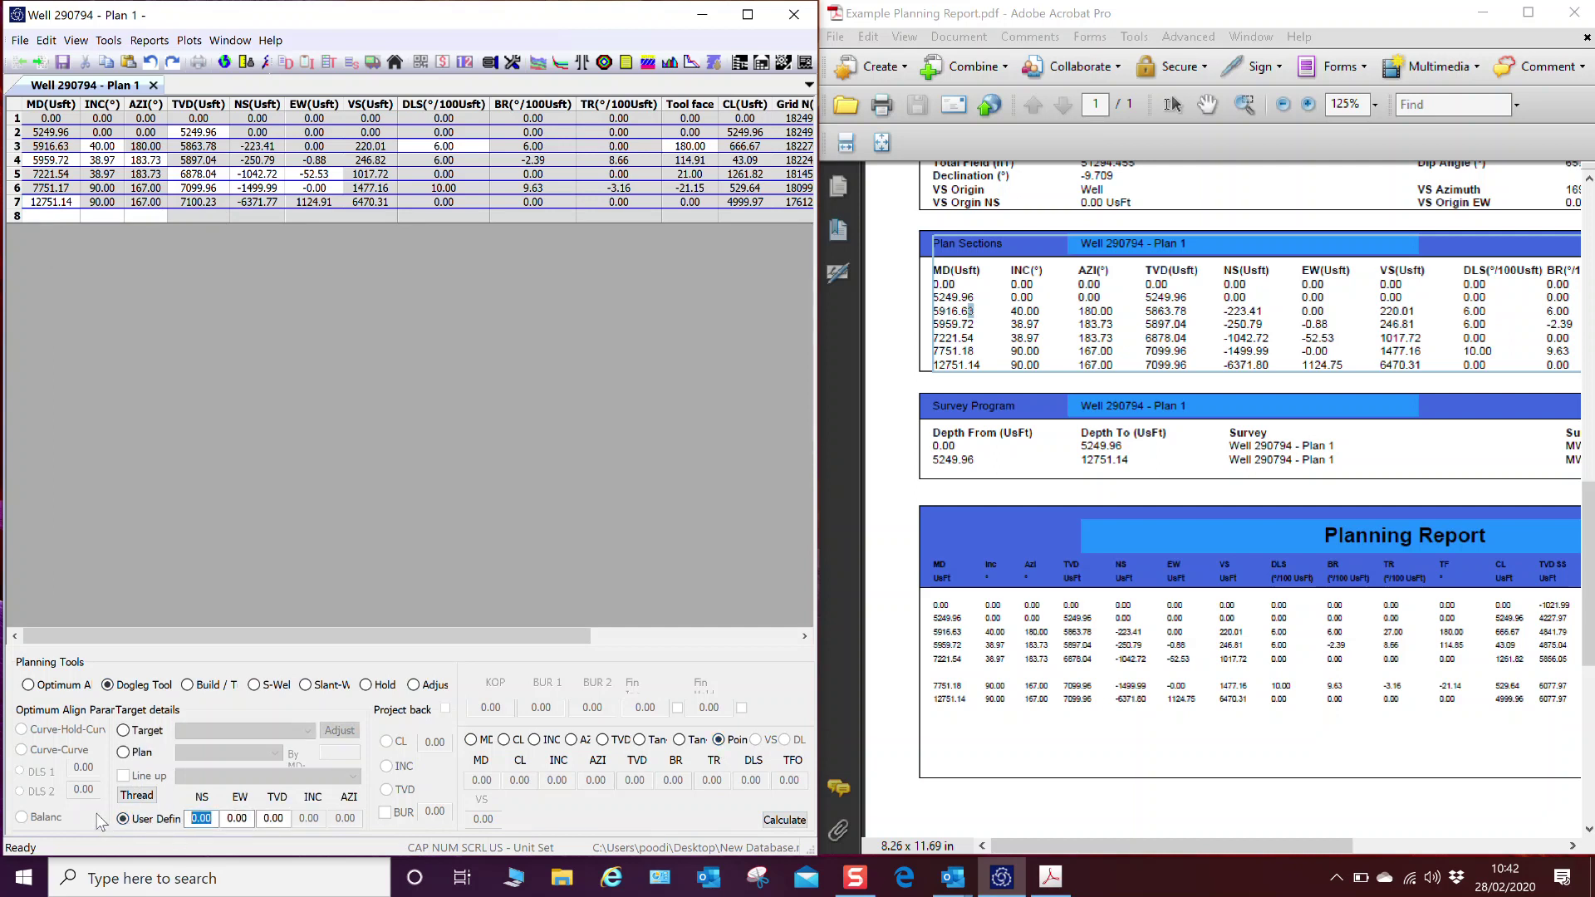
{"action": "type", "text": "-"}
{"action": "type", "text": "6371.8"}
{"action": "key", "text": "Tab"}
{"action": "type", "text": "1124.75"}
{"action": "key", "text": "Tab"}
{"action": "type", "text": "7"}
{"action": "type", "text": "099"}
{"action": "type", "text": ".96"}
{"action": "left_click", "coordinate": [783, 821]}
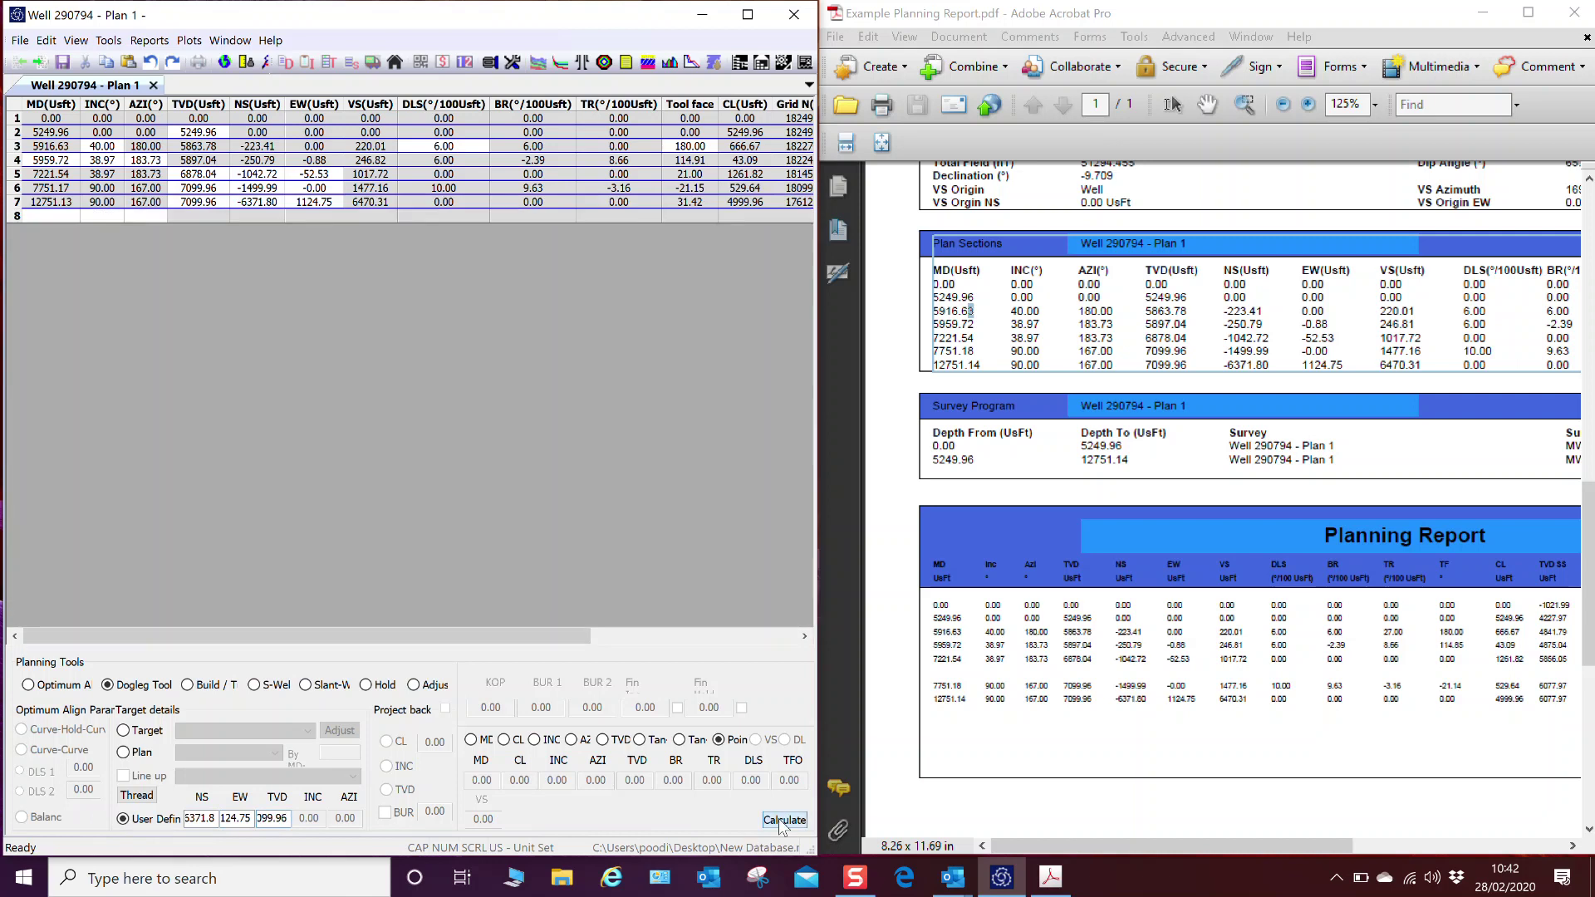